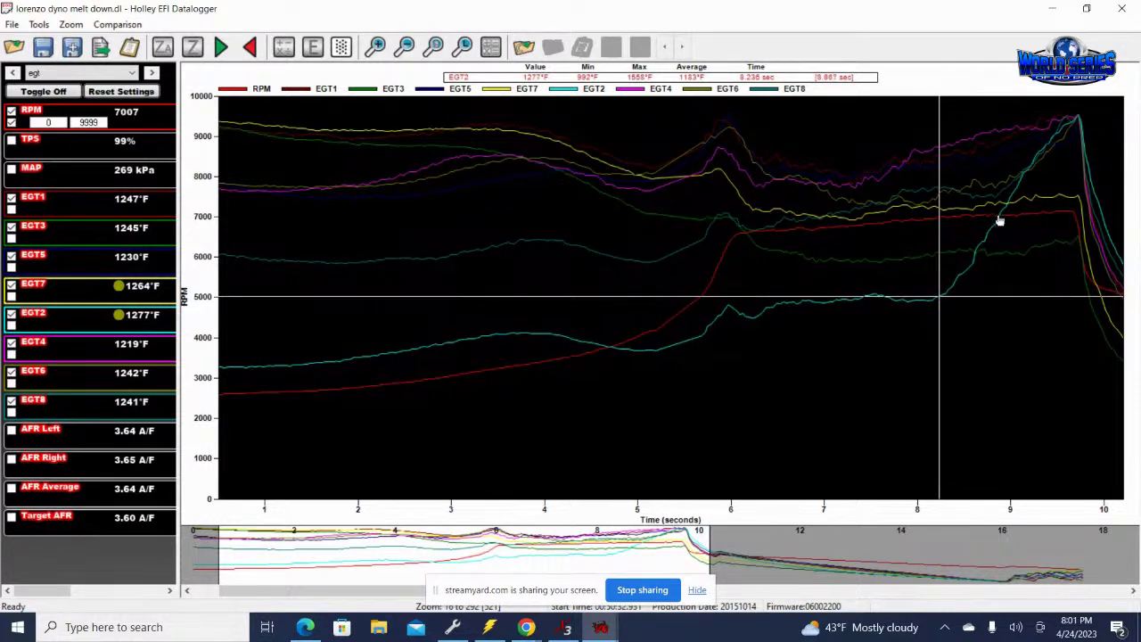
Inspect the EGT traces at points along the EGT2 rise between about 8 and 10 seconds, up to the peak.
{"action": "left_click_drag", "start_coordinate": [1062, 140], "coordinate": [1072, 119]}
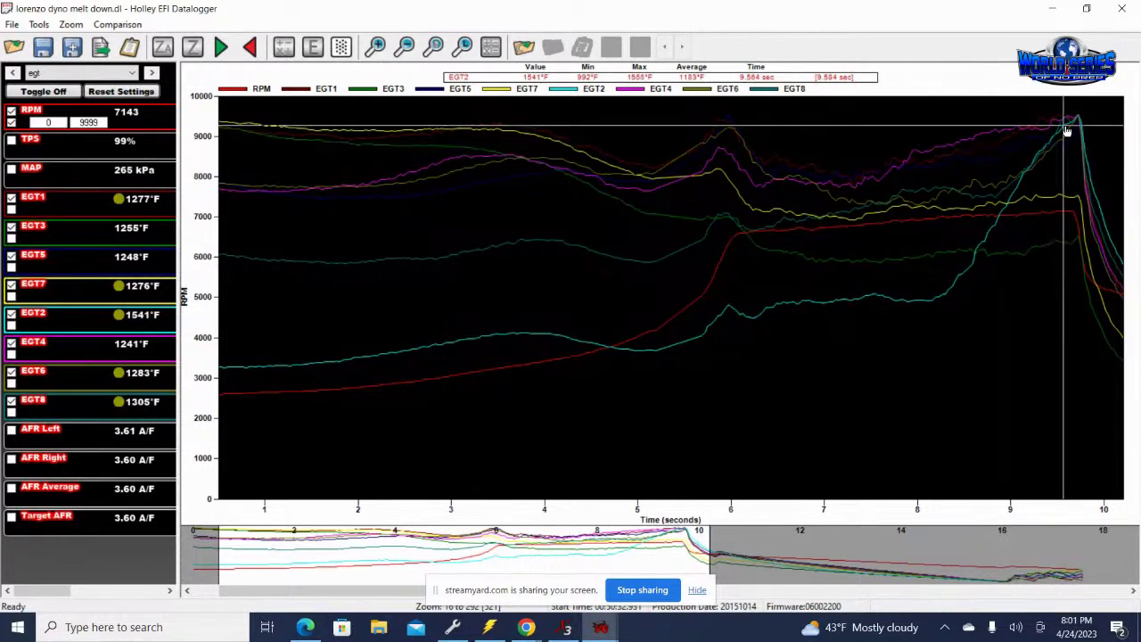
{"action": "left_click_drag", "start_coordinate": [923, 259], "coordinate": [1071, 125]}
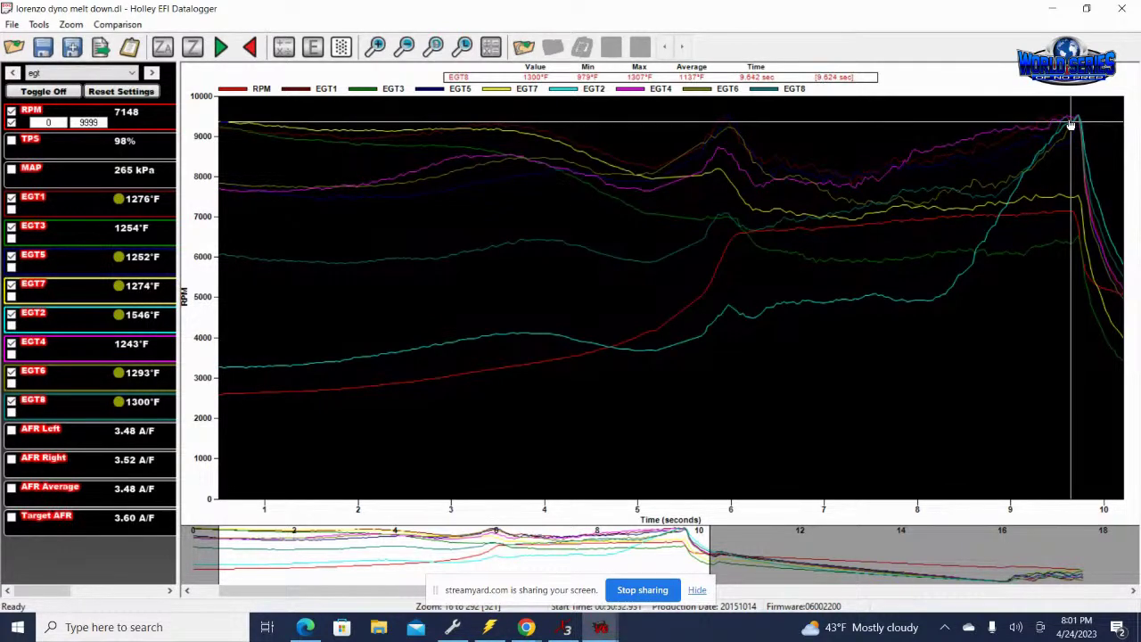
{"action": "left_click_drag", "start_coordinate": [955, 295], "coordinate": [1070, 132]}
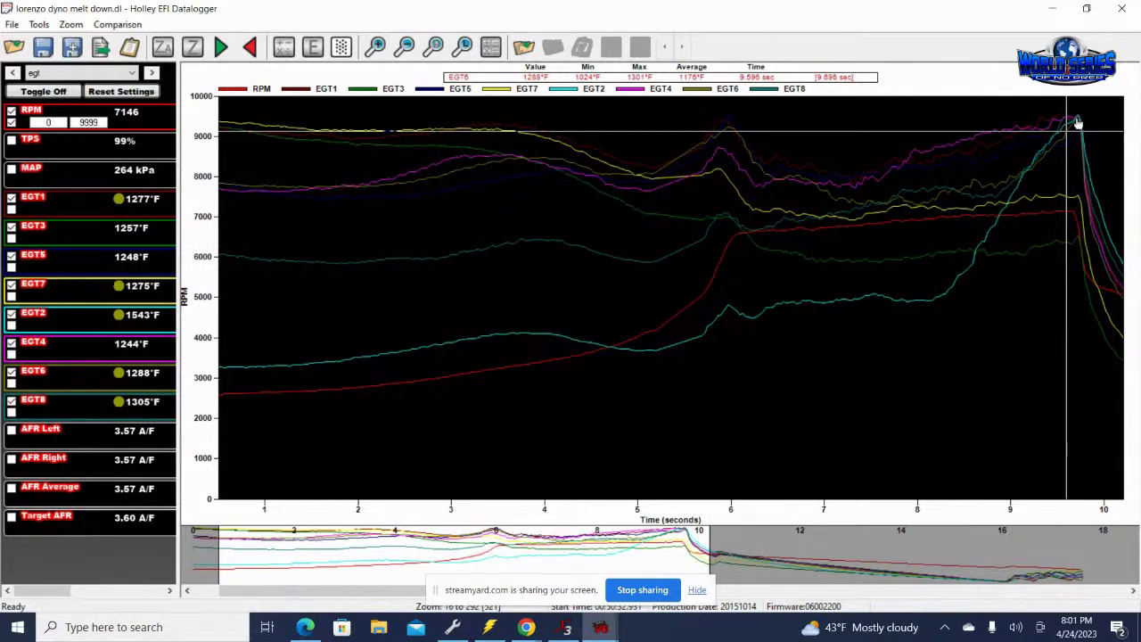
{"action": "left_click", "coordinate": [1078, 122]}
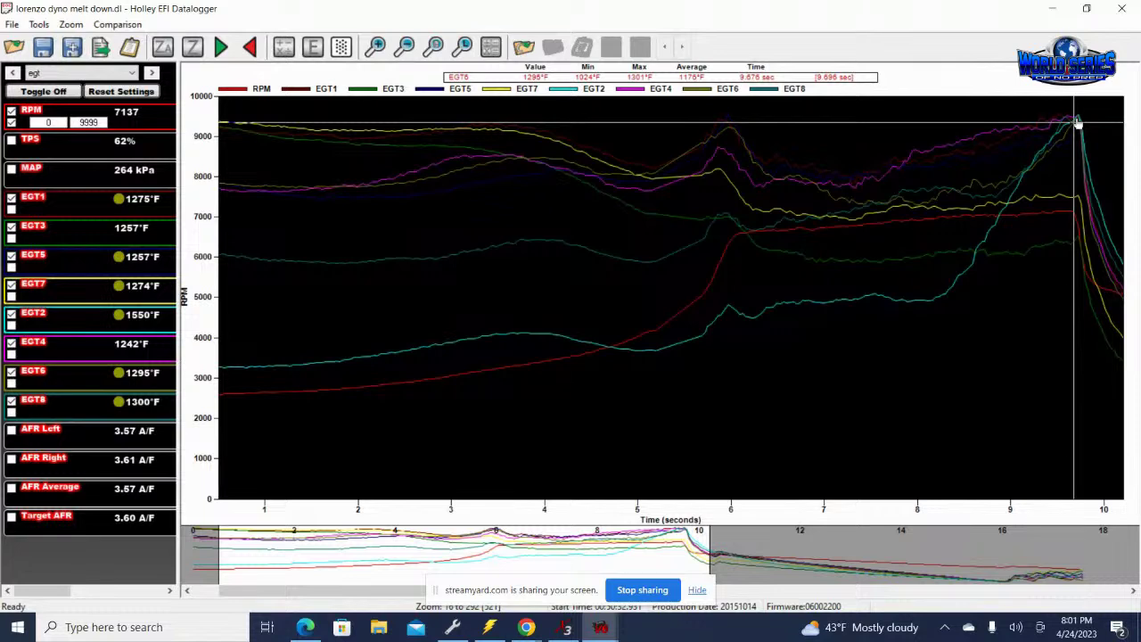
{"action": "left_click", "coordinate": [1067, 132]}
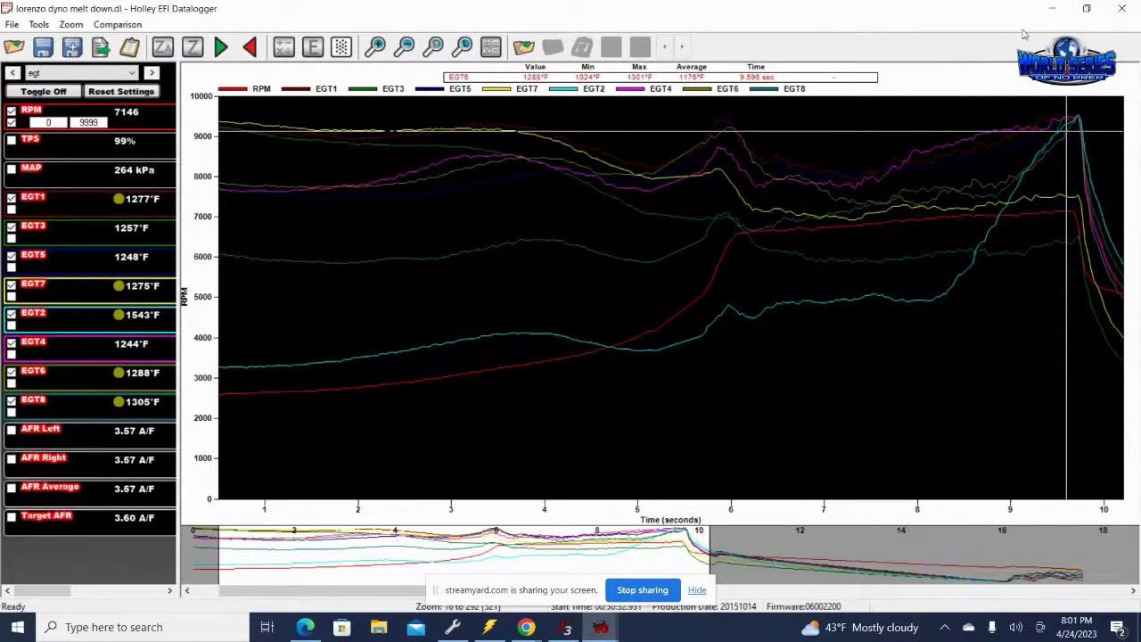
{"action": "left_click", "coordinate": [1077, 116]}
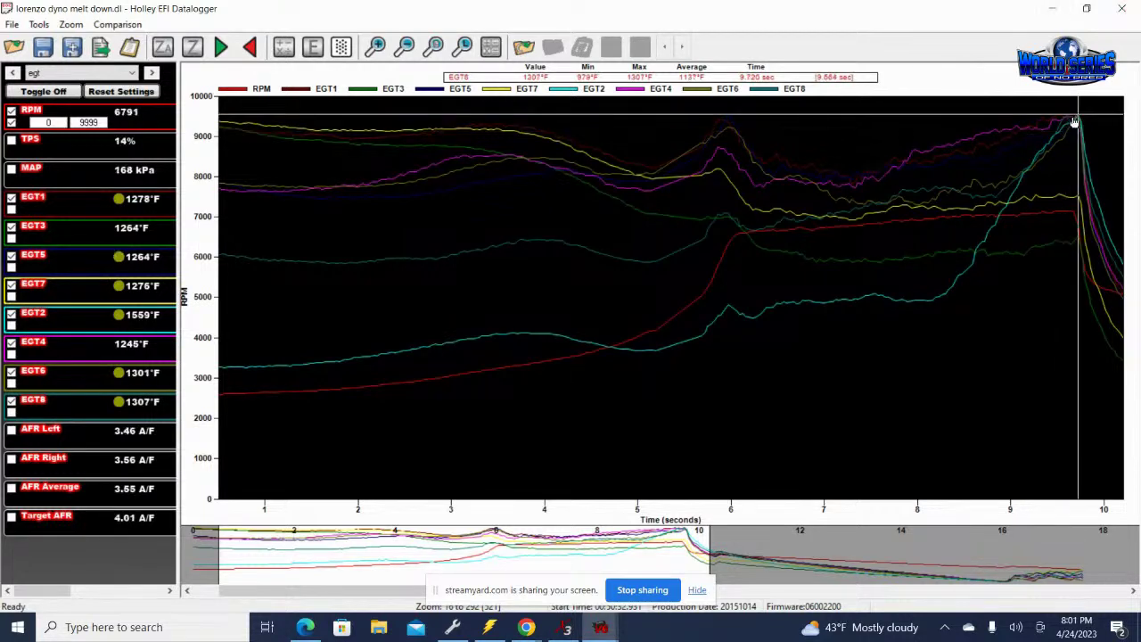
{"action": "left_click", "coordinate": [991, 183]}
{"action": "left_click", "coordinate": [1025, 174]}
{"action": "left_click", "coordinate": [1044, 152]}
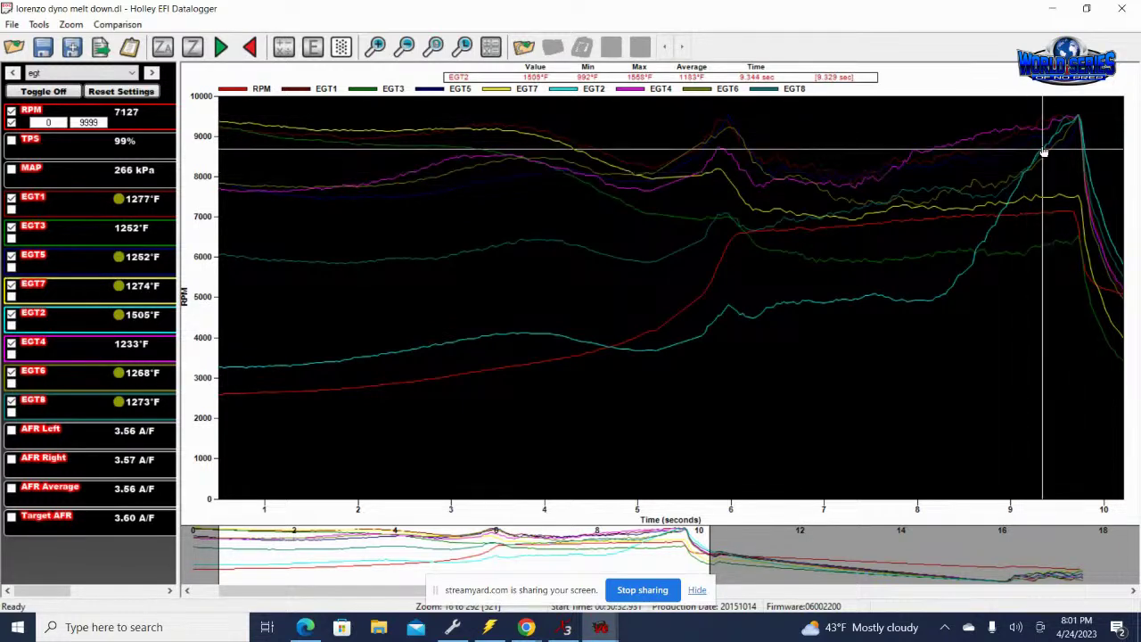
{"action": "left_click", "coordinate": [1074, 117]}
{"action": "left_click", "coordinate": [1001, 155]}
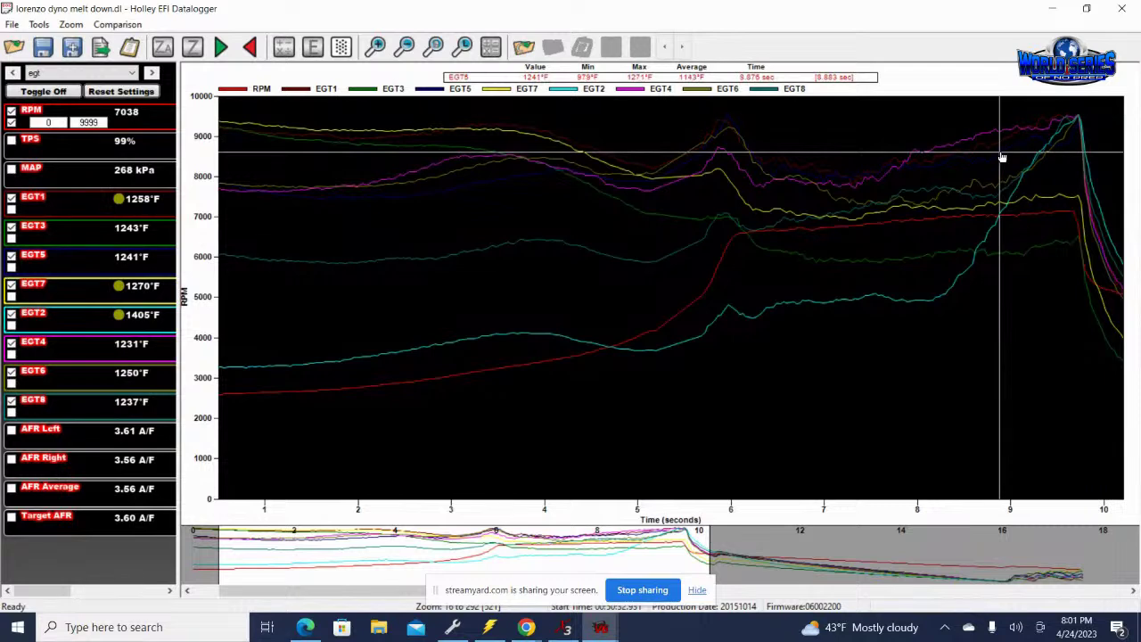
{"action": "left_click", "coordinate": [966, 184]}
{"action": "left_click", "coordinate": [1011, 171]}
{"action": "left_click", "coordinate": [1059, 125]}
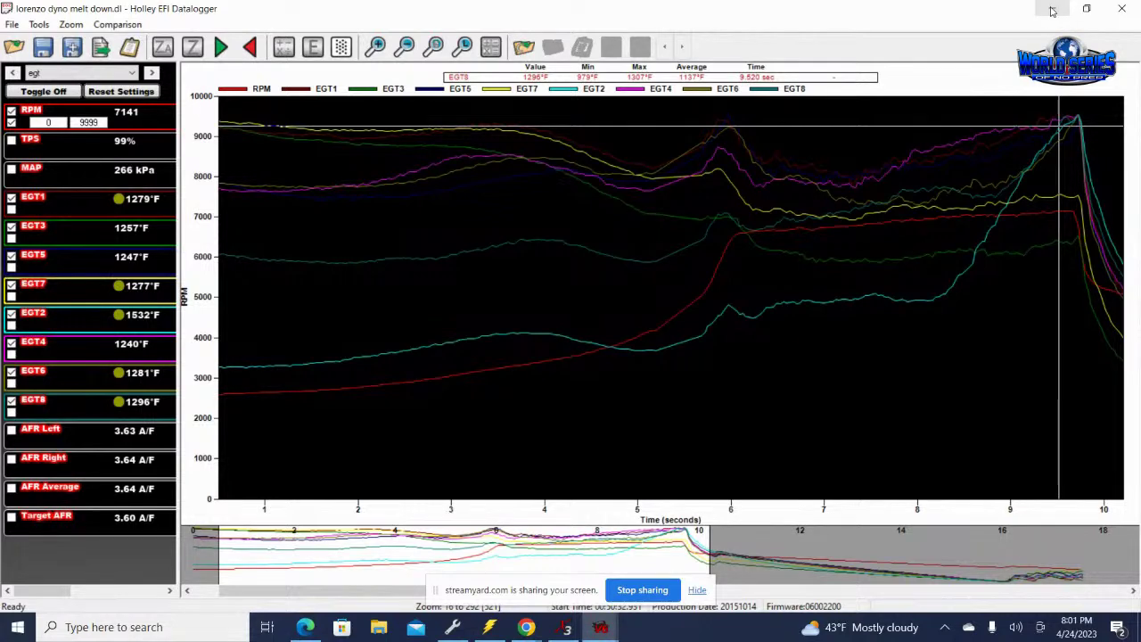
Switch to Holley EFI V6 and review the cylinder #2 timing offset table based on EGT2, plus the first Advanced 1D and 2D tables.
{"action": "left_click", "coordinate": [1054, 10]}
{"action": "left_click_drag", "start_coordinate": [1136, 227], "coordinate": [1136, 184]}
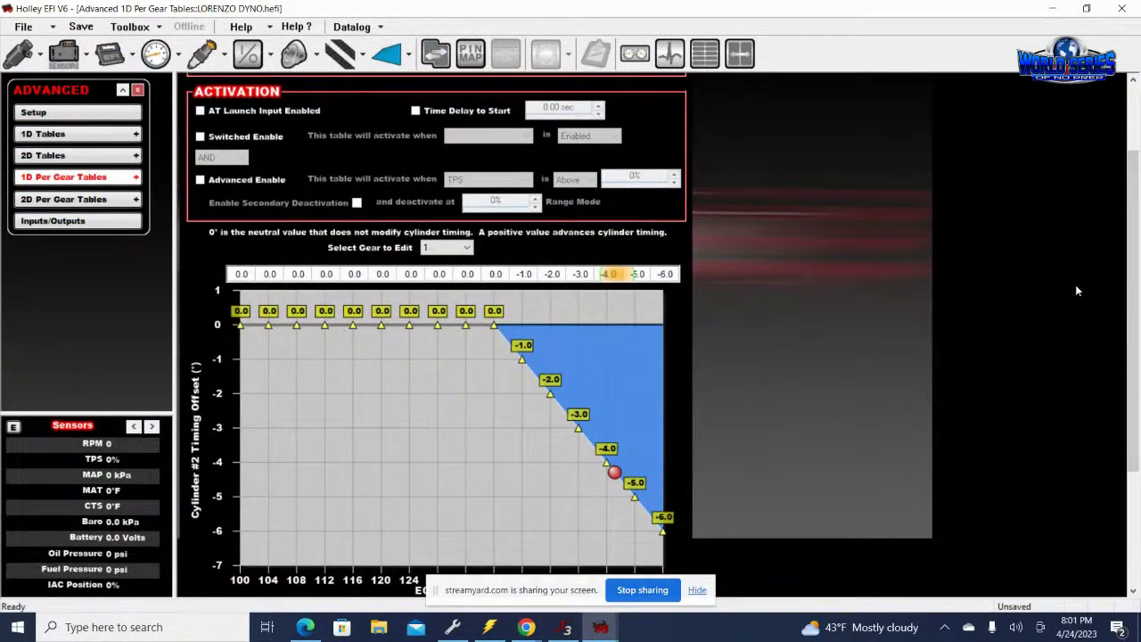
{"action": "left_click_drag", "start_coordinate": [1128, 288], "coordinate": [1137, 196]}
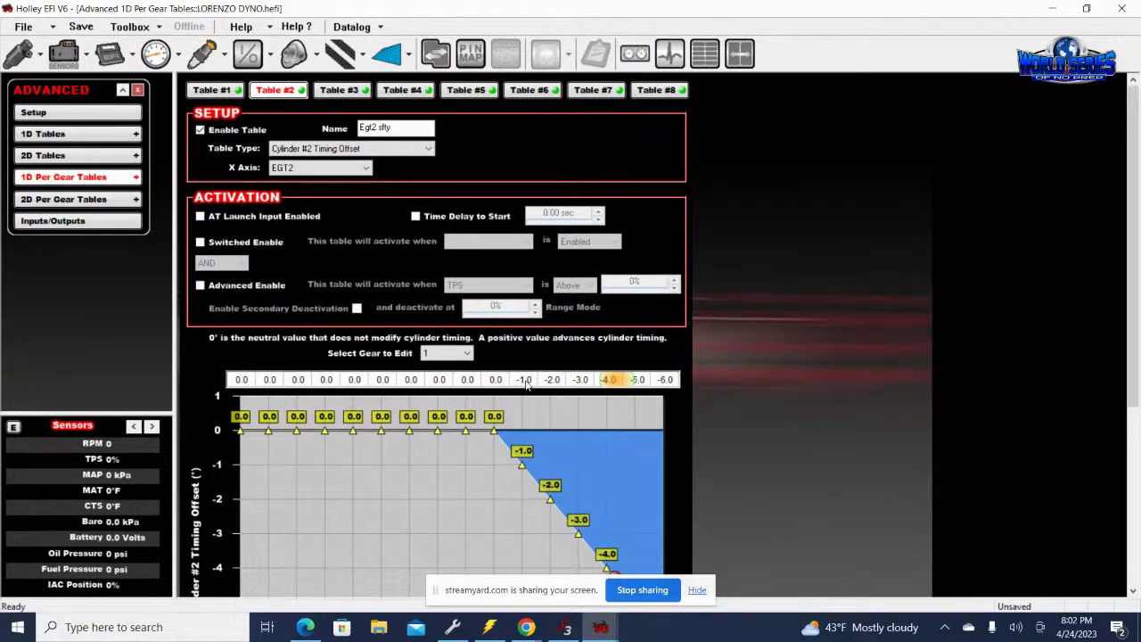
{"action": "left_click_drag", "start_coordinate": [1137, 231], "coordinate": [1134, 159]}
{"action": "left_click", "coordinate": [80, 135]}
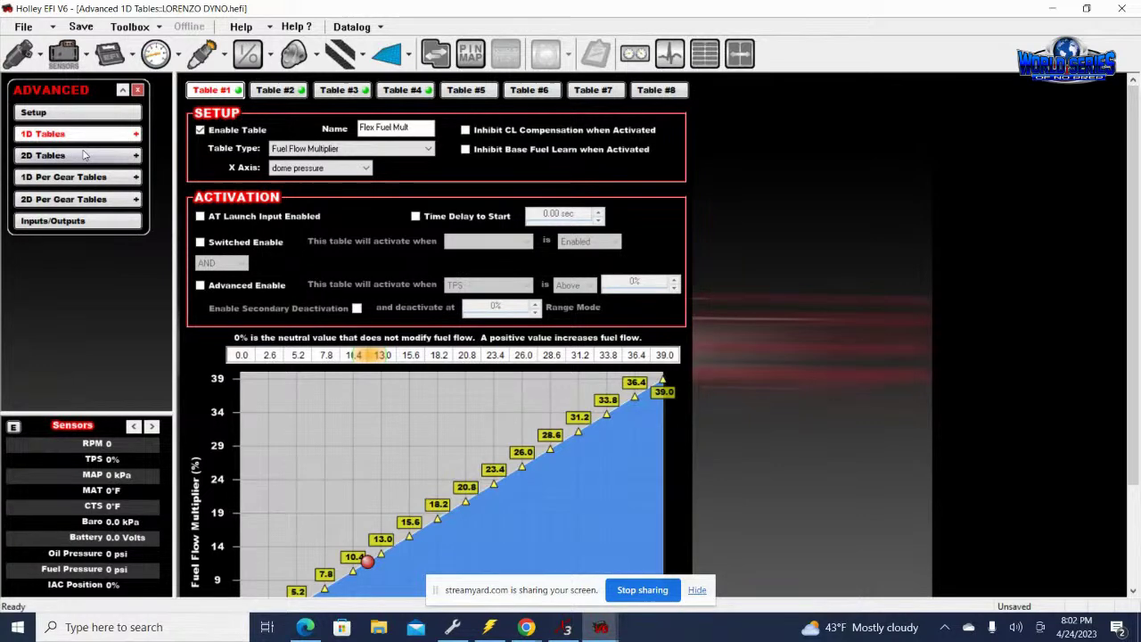
{"action": "left_click", "coordinate": [84, 155]}
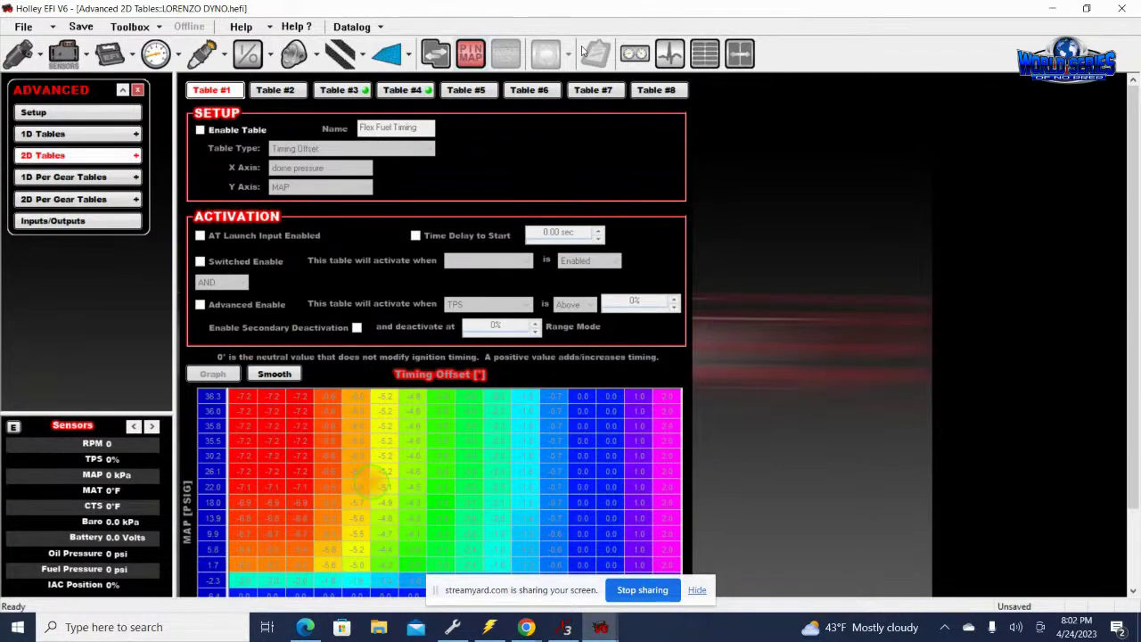
Start opening a global file and change its directory to the Data Logs folder under HEFI V6.
{"action": "left_click", "coordinate": [23, 27]}
{"action": "left_click", "coordinate": [59, 62]}
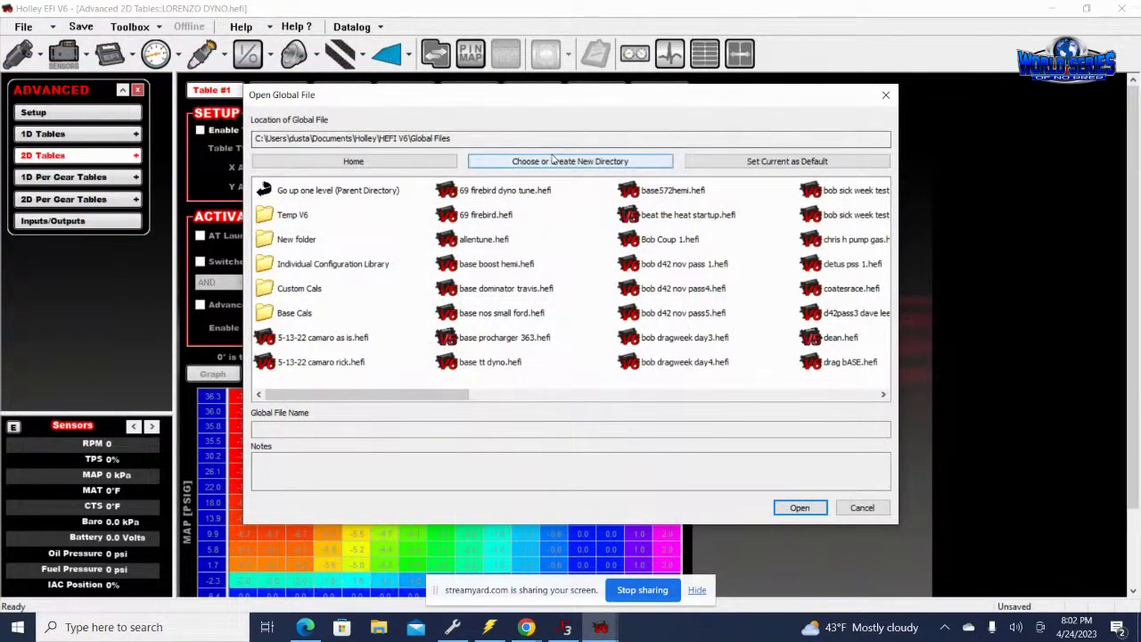
{"action": "left_click", "coordinate": [555, 161]}
{"action": "left_click_drag", "start_coordinate": [670, 277], "coordinate": [672, 307]}
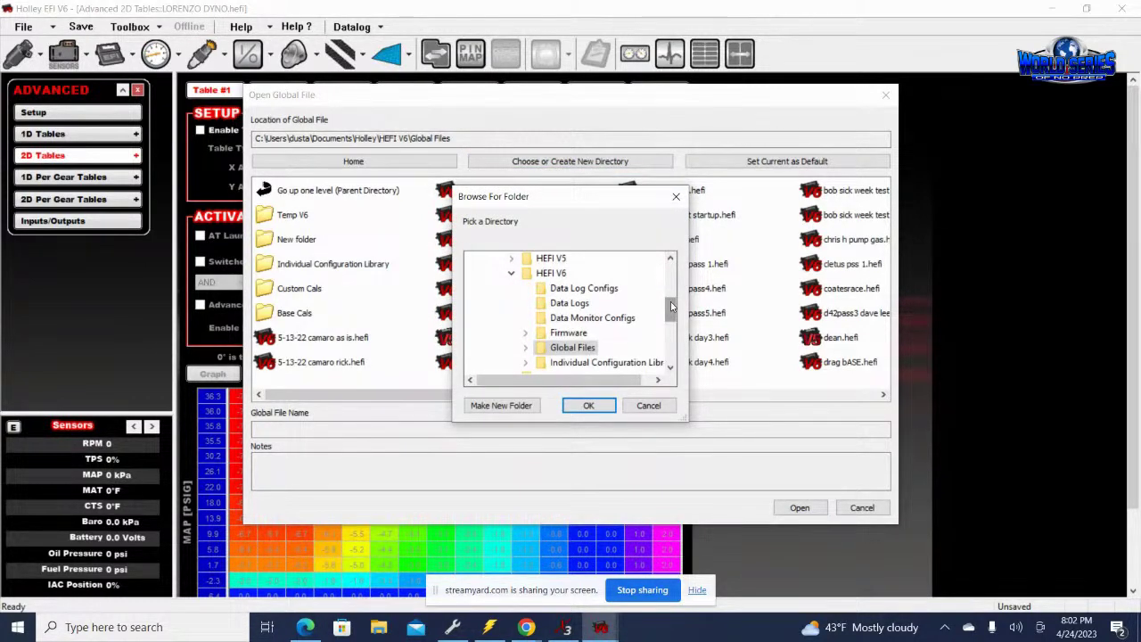
{"action": "scroll", "coordinate": [671, 307], "scroll_direction": "down", "scroll_amount": 1}
{"action": "left_click_drag", "start_coordinate": [671, 308], "coordinate": [672, 334]}
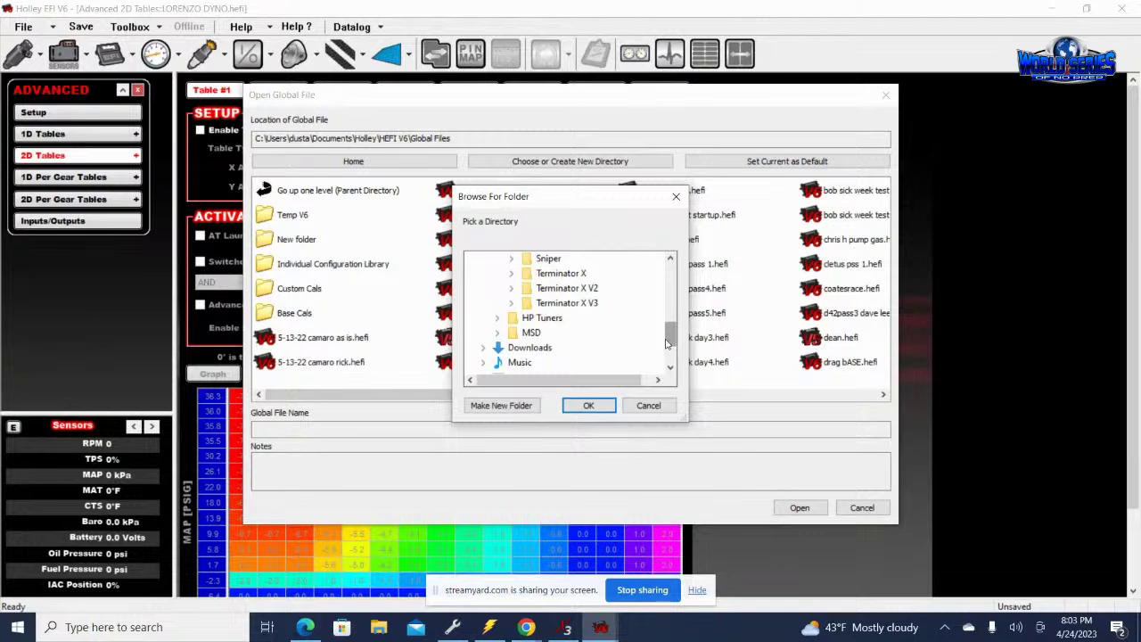
{"action": "left_click_drag", "start_coordinate": [672, 344], "coordinate": [672, 324]}
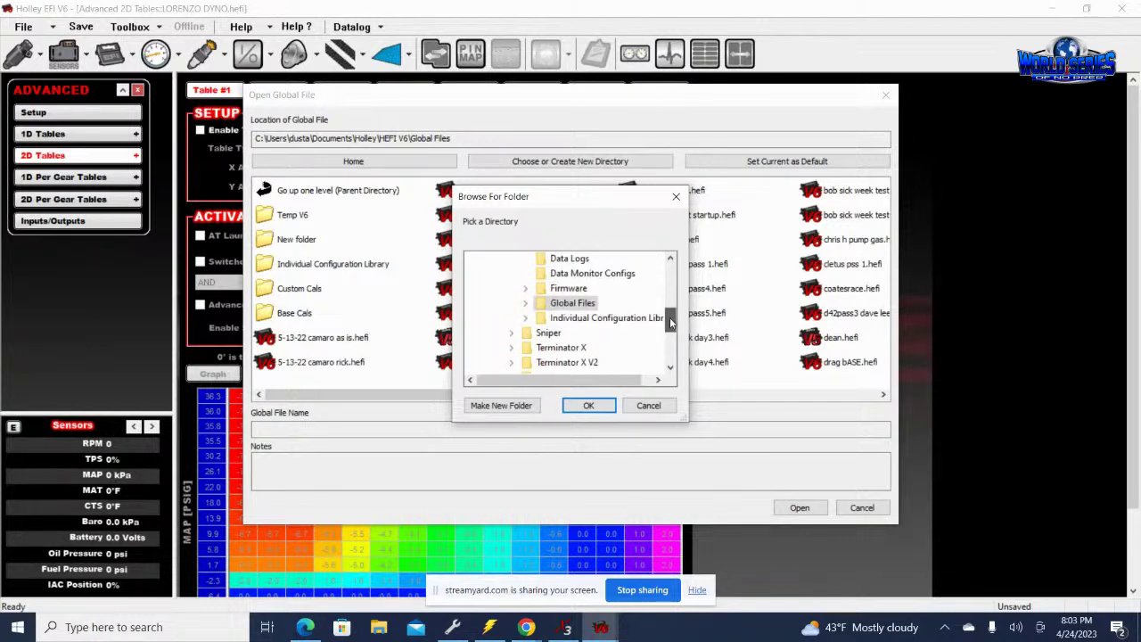
{"action": "left_click", "coordinate": [570, 258]}
{"action": "left_click", "coordinate": [590, 406]}
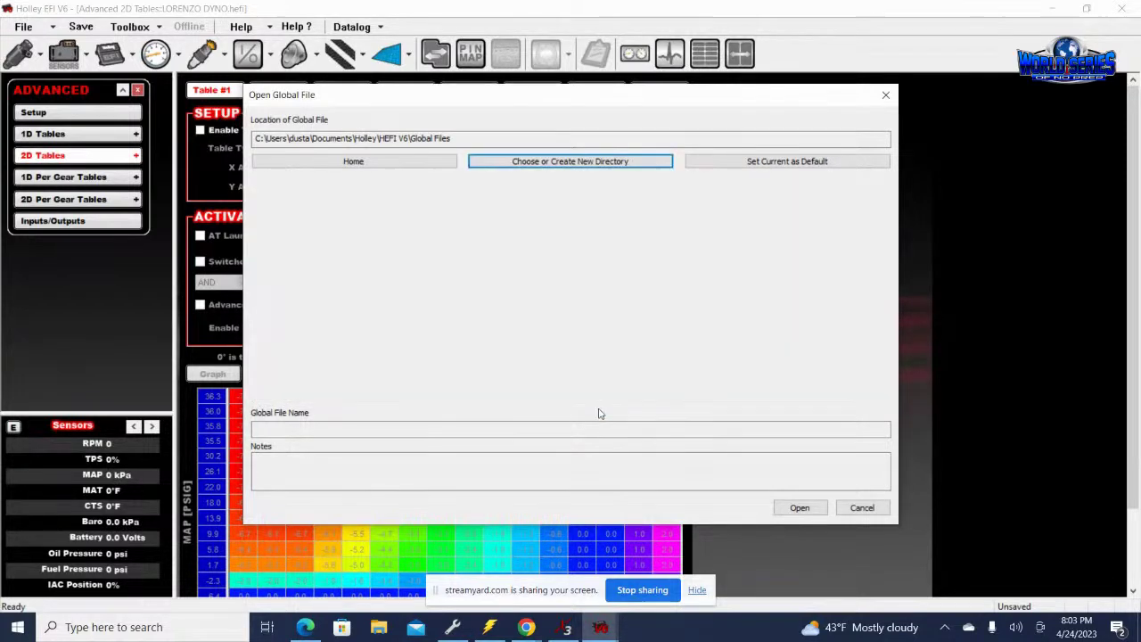
Open the global file "d42 round 2small tire may 20.hefi" and dismiss the messages shown while loading.
{"action": "left_click", "coordinate": [883, 395]}
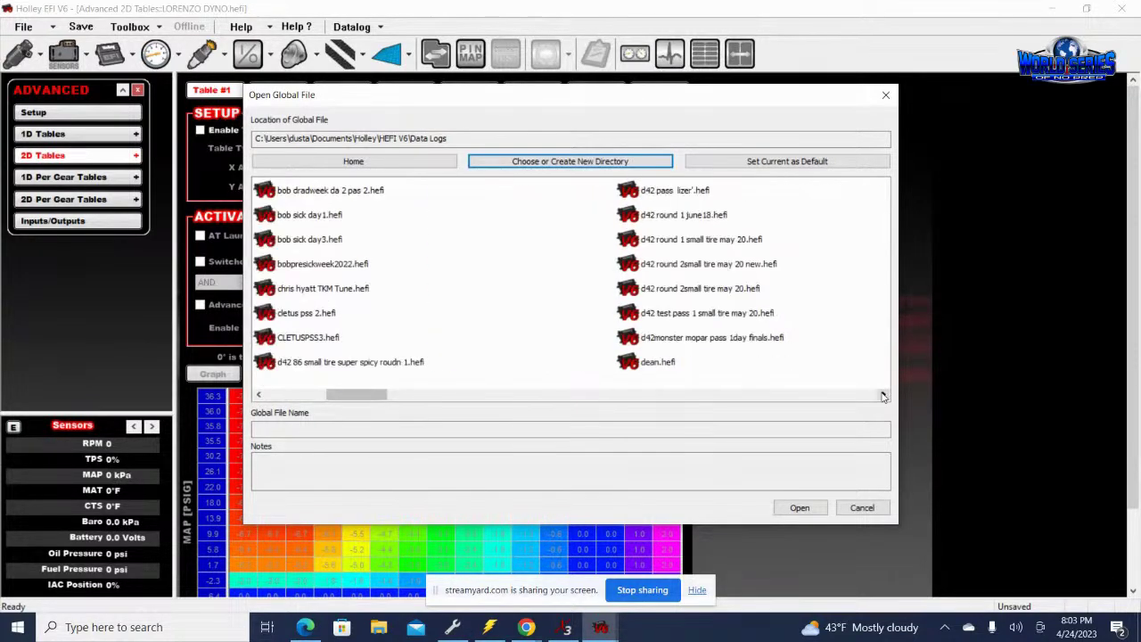
{"action": "left_click", "coordinate": [883, 396]}
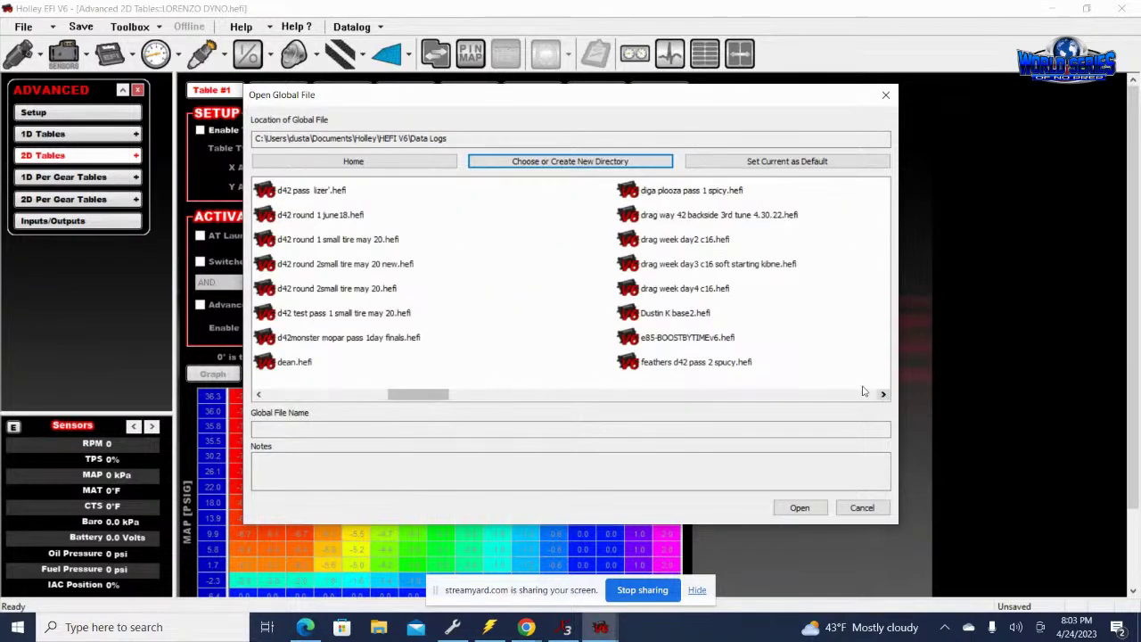
{"action": "double_click", "coordinate": [347, 290]}
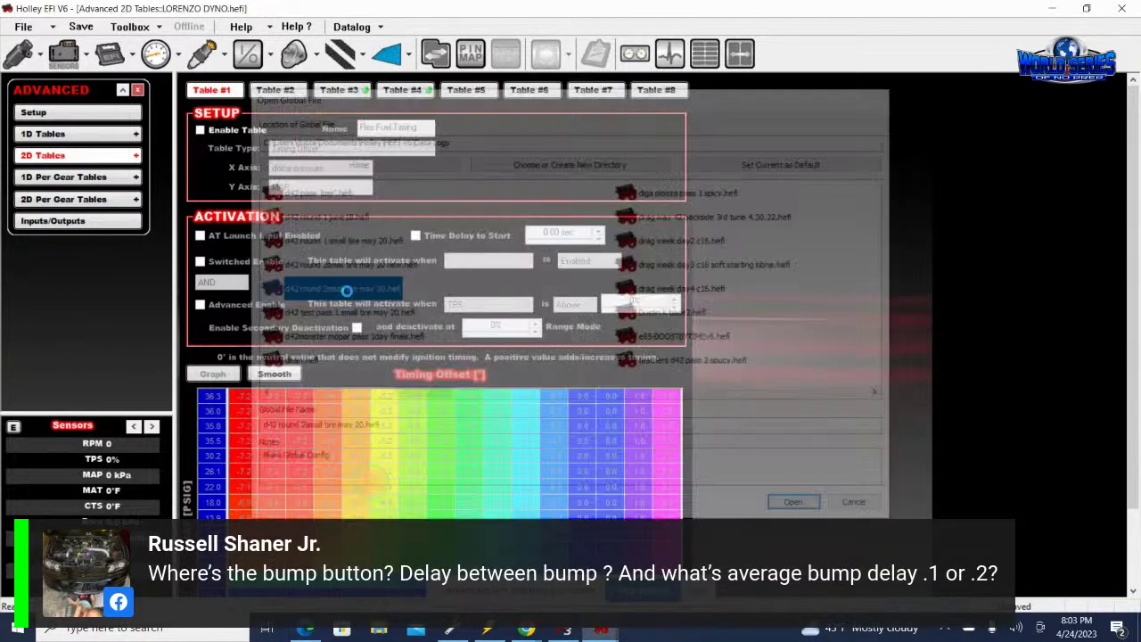
{"action": "left_click", "coordinate": [570, 352]}
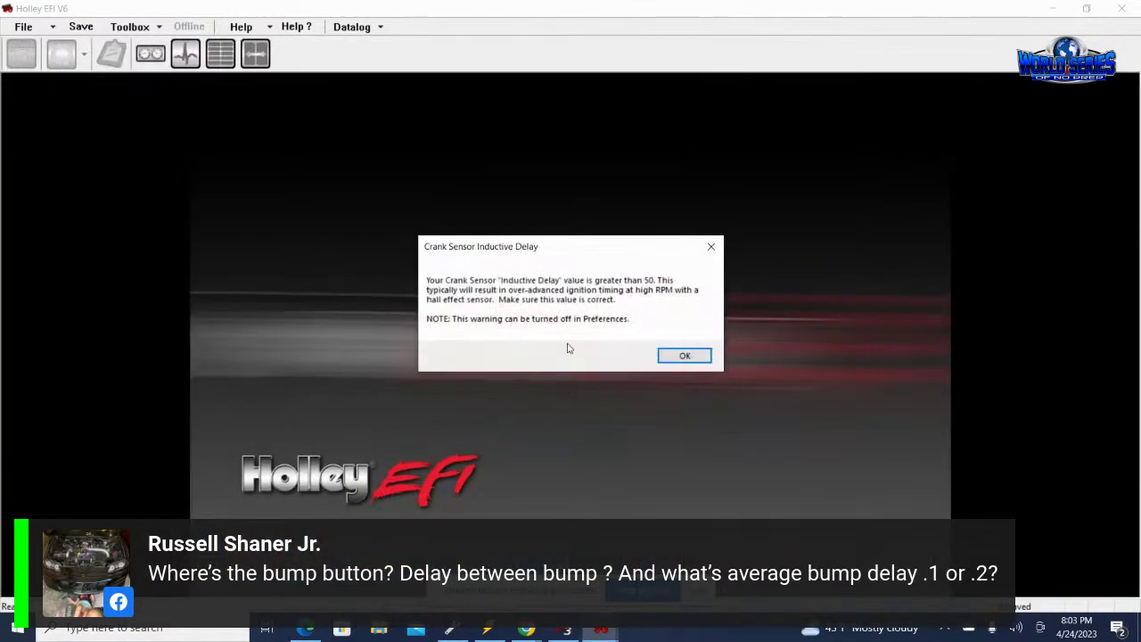
{"action": "left_click", "coordinate": [685, 356]}
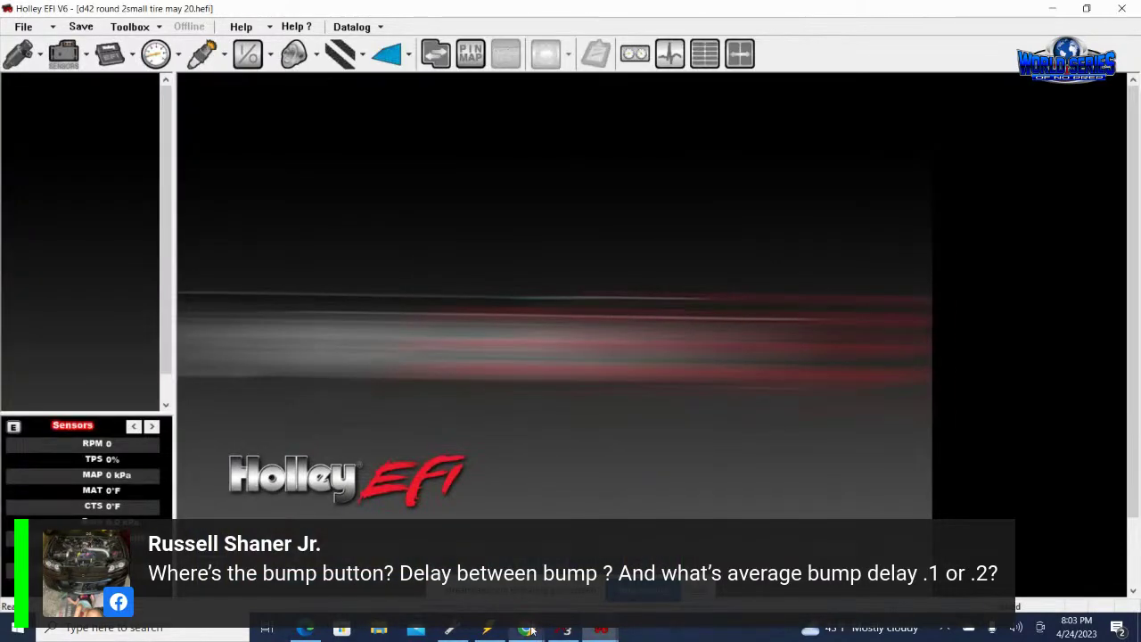
Switch to the StreamYard browser window to check the viewer's bump question, and return to Holley EFI V6.
{"action": "mouse_move", "coordinate": [528, 630]}
{"action": "left_click", "coordinate": [445, 513]}
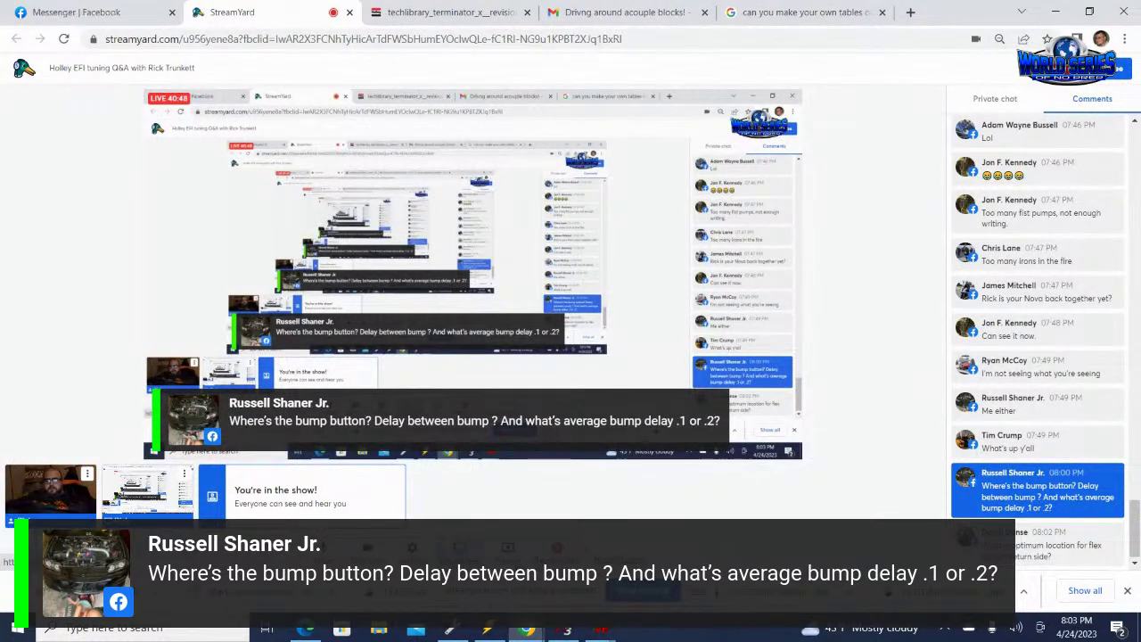
{"action": "mouse_move", "coordinate": [605, 631]}
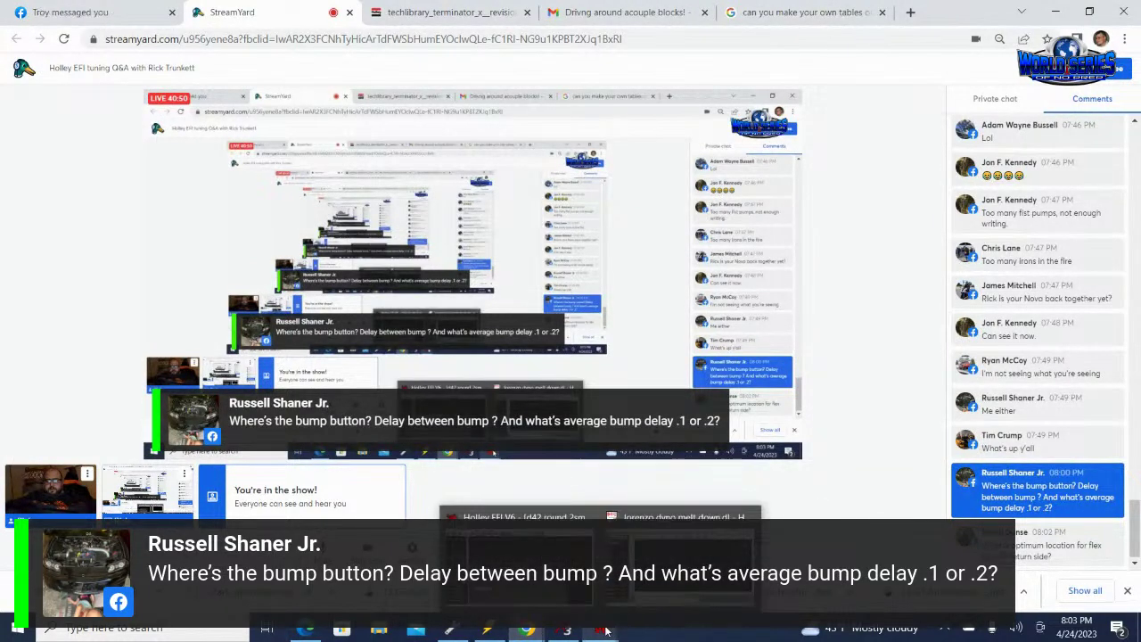
{"action": "left_click", "coordinate": [517, 548]}
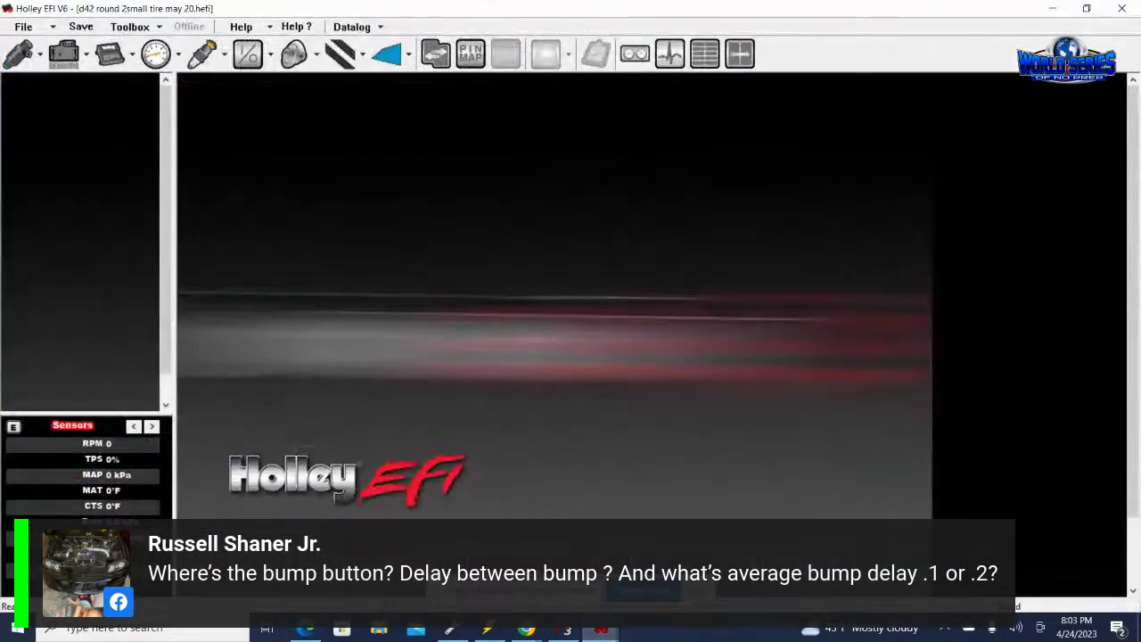
Open the Advanced 2D Per Gear Tables and check the wheelie control table's type without changing it.
{"action": "left_click", "coordinate": [392, 56]}
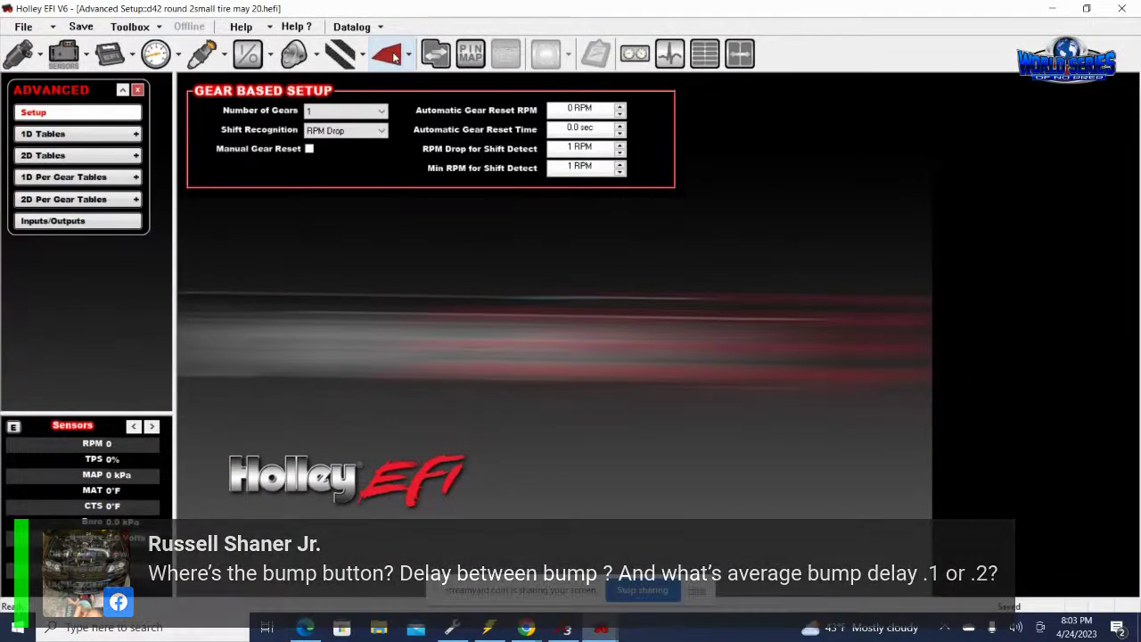
{"action": "left_click", "coordinate": [54, 134]}
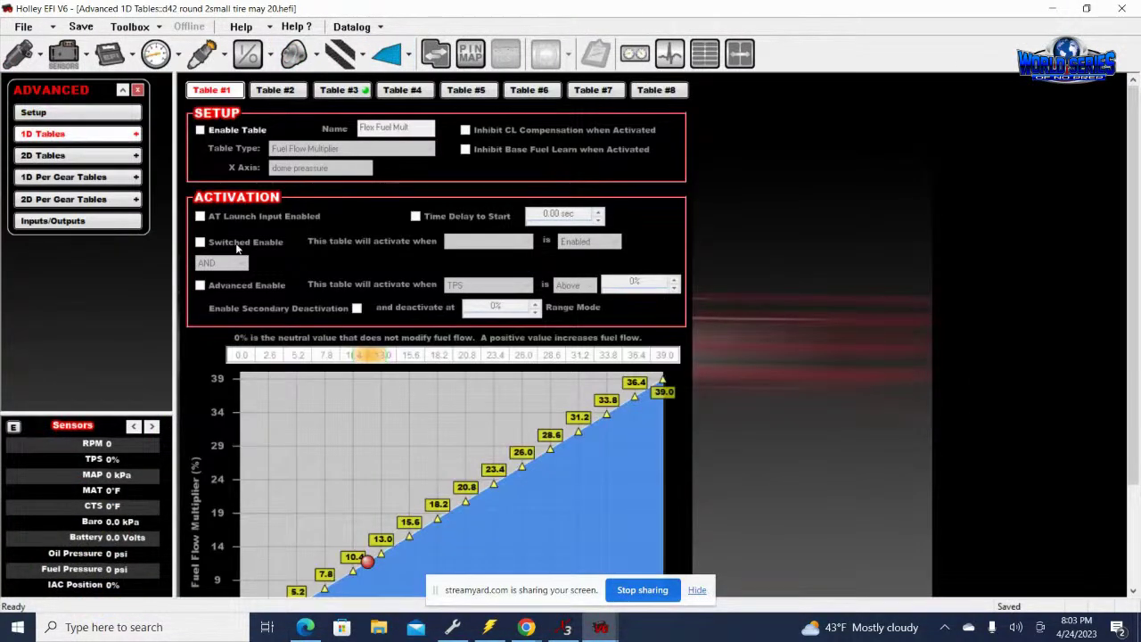
{"action": "left_click", "coordinate": [65, 199]}
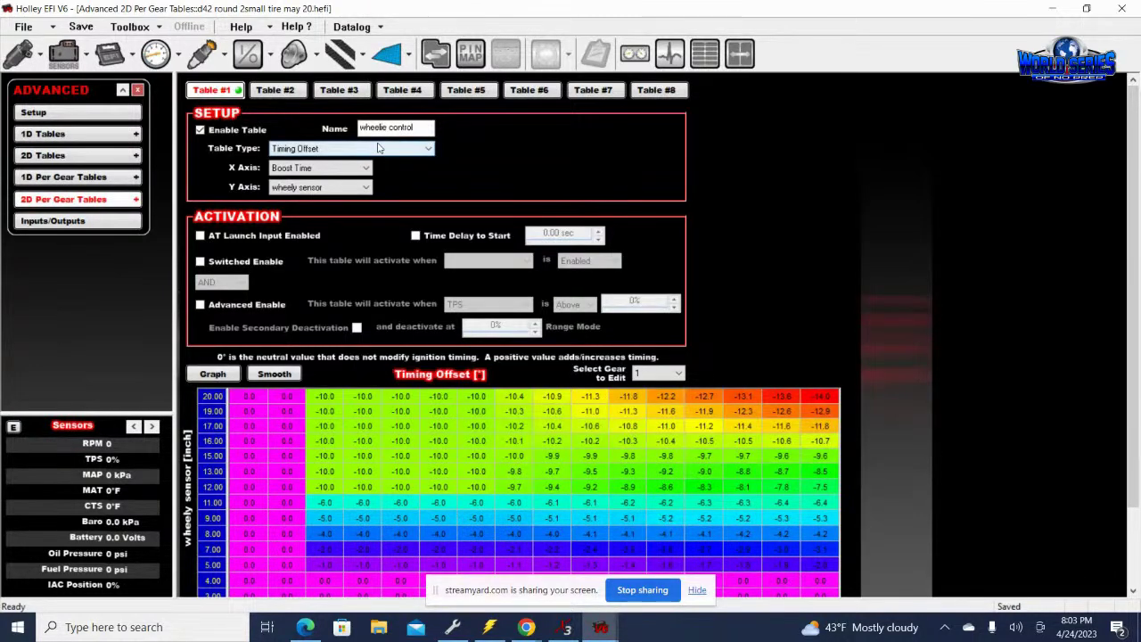
{"action": "left_click", "coordinate": [308, 149]}
{"action": "left_click", "coordinate": [307, 151]}
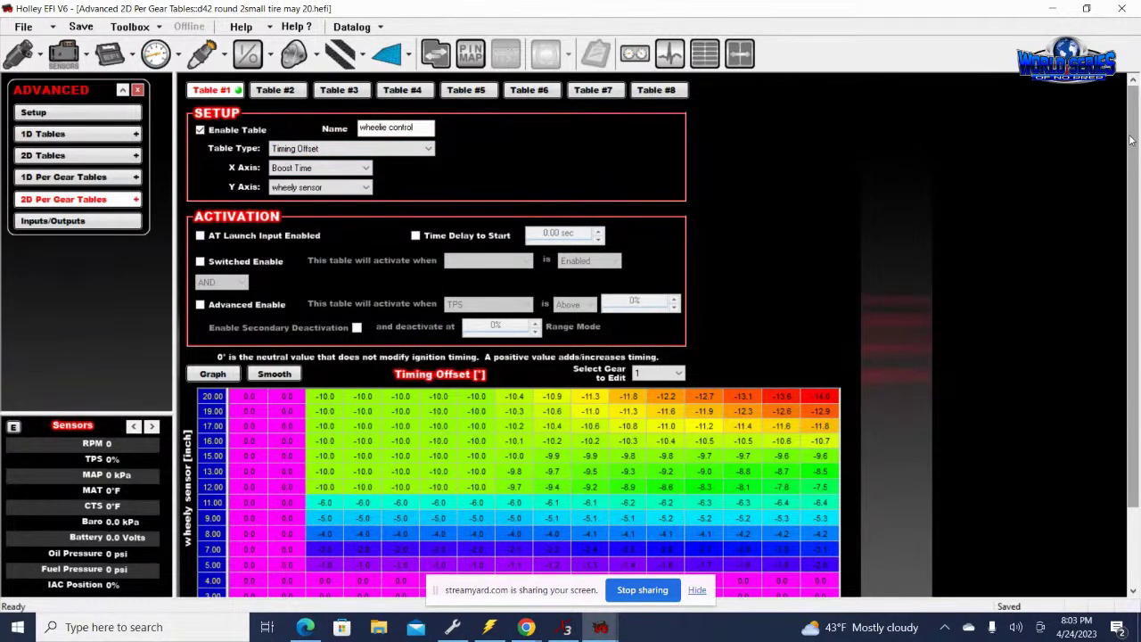
Examine the wheelie control timing offset table, highlighting the 0.00 and 0.27 sec Boost Time columns across all wheely sensor rows.
{"action": "scroll", "coordinate": [1134, 185], "scroll_direction": "down", "scroll_amount": 2}
{"action": "mouse_move", "coordinate": [1134, 185]}
{"action": "left_mouse_down"}
{"action": "mouse_move", "coordinate": [1133, 204]}
{"action": "mouse_move", "coordinate": [1134, 163]}
{"action": "mouse_move", "coordinate": [1136, 199]}
{"action": "left_mouse_up"}
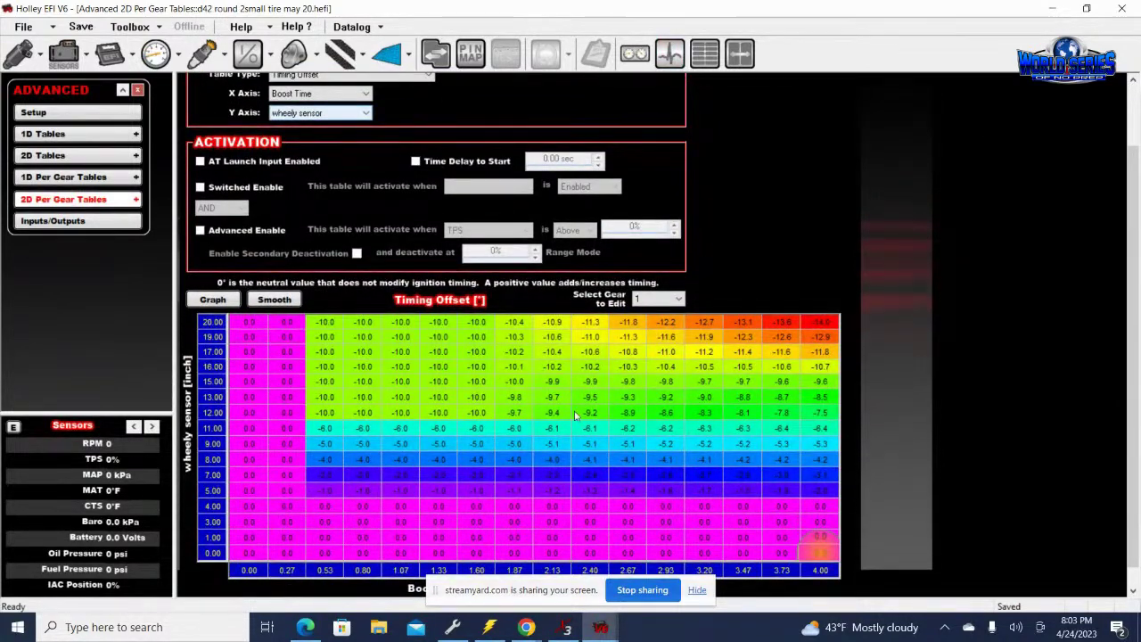
{"action": "left_click_drag", "start_coordinate": [1137, 328], "coordinate": [1137, 346]}
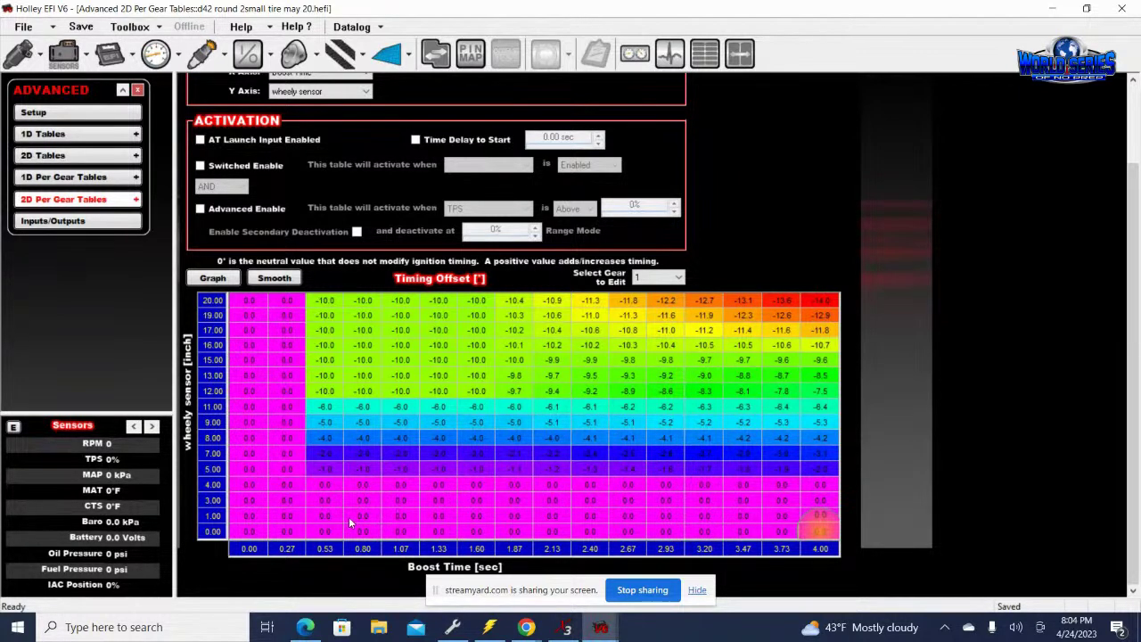
{"action": "left_click_drag", "start_coordinate": [250, 302], "coordinate": [287, 515]}
{"action": "left_click_drag", "start_coordinate": [283, 328], "coordinate": [290, 532]}
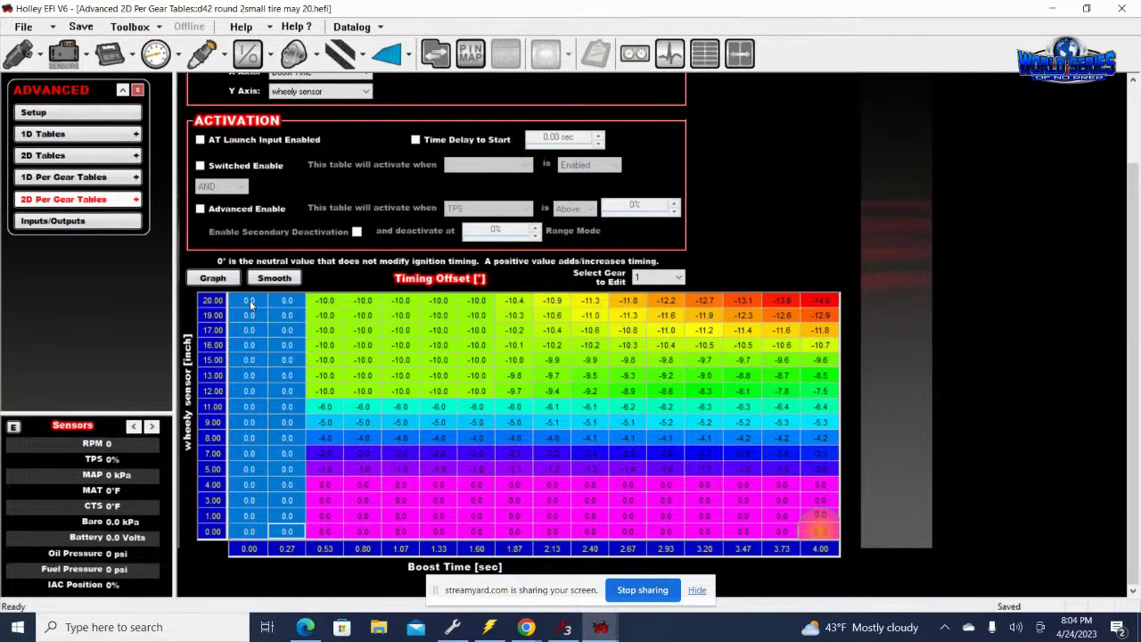
{"action": "left_click_drag", "start_coordinate": [246, 299], "coordinate": [293, 557]}
{"action": "left_click", "coordinate": [288, 470]}
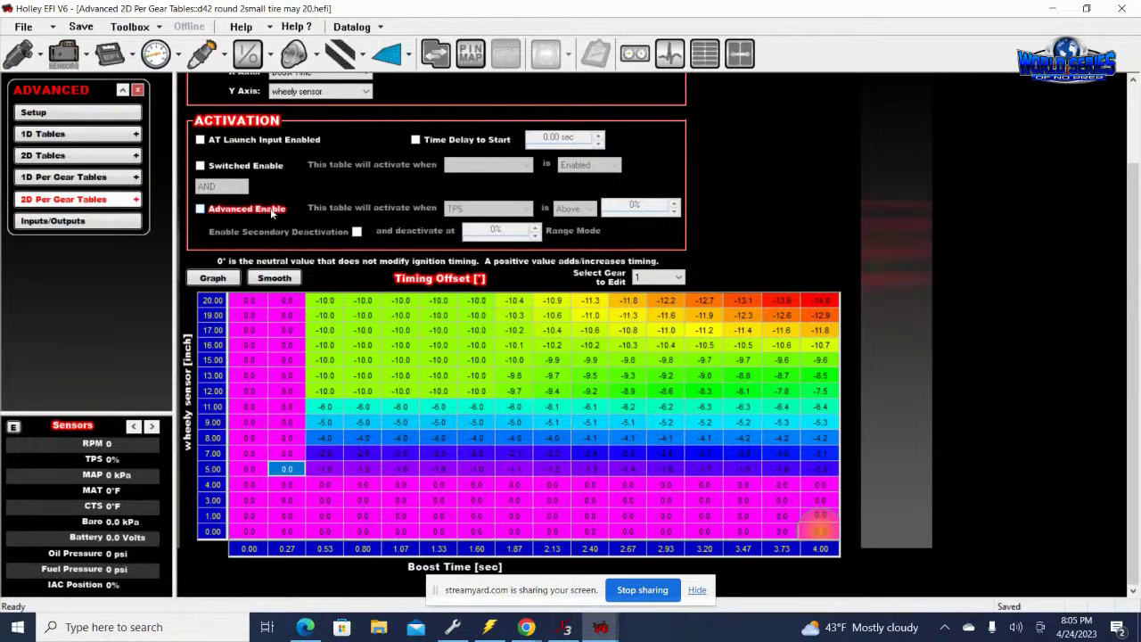
{"action": "left_click_drag", "start_coordinate": [1138, 399], "coordinate": [1134, 221]}
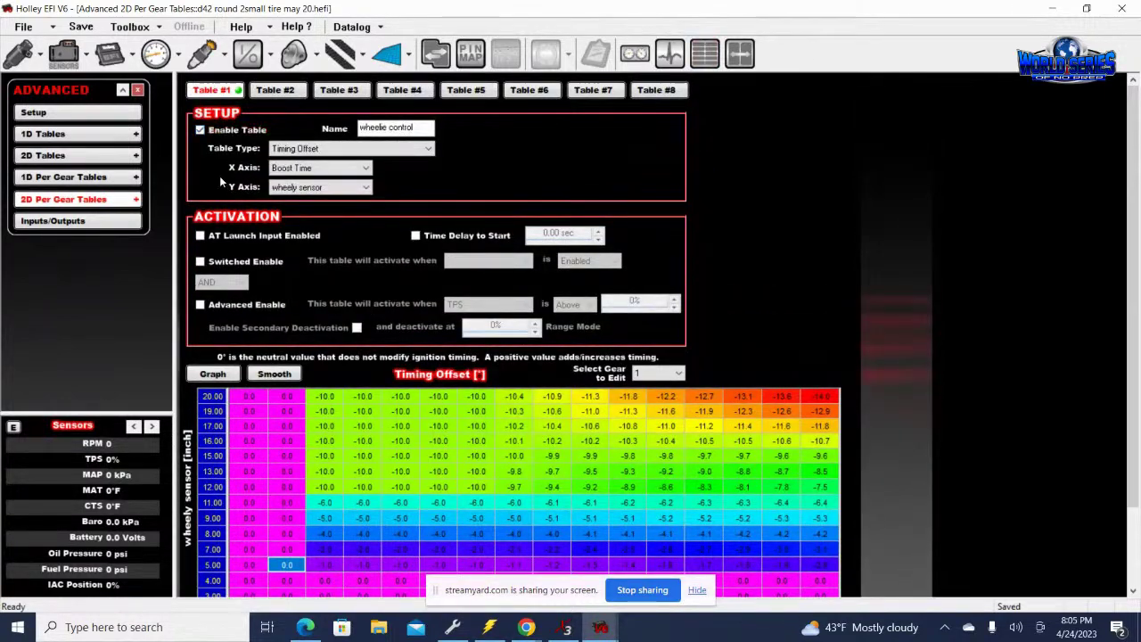
Review the existing 1D Fuel Pres Protect table and the 2D Fuel PSI, Oil PSI safety and Flex Fuel Timing tables.
{"action": "left_click", "coordinate": [65, 136]}
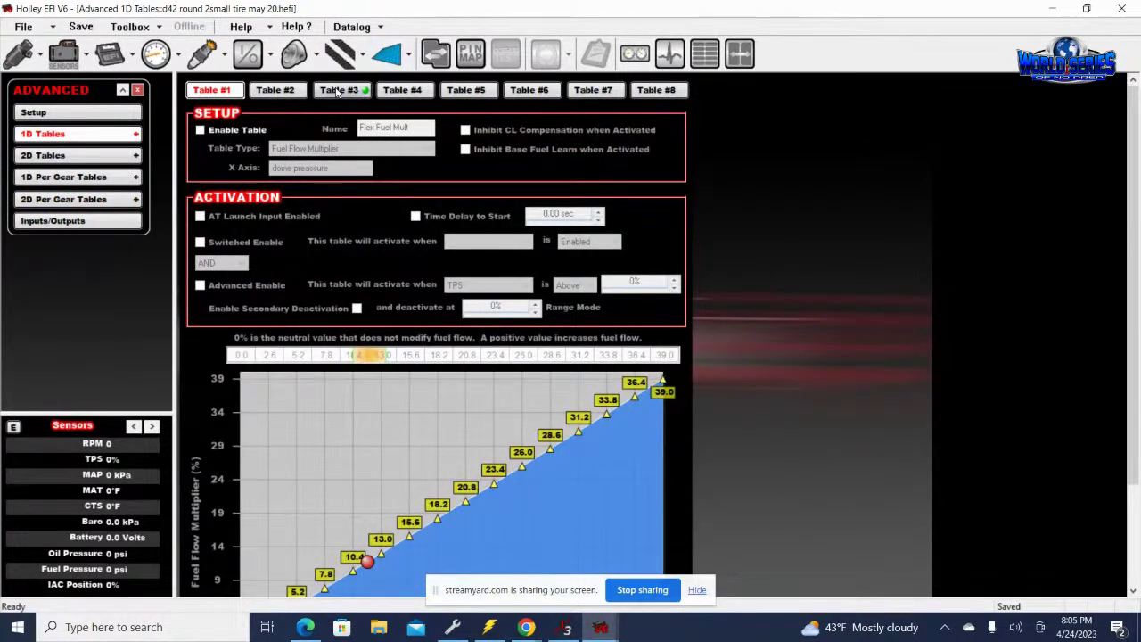
{"action": "left_click", "coordinate": [340, 90]}
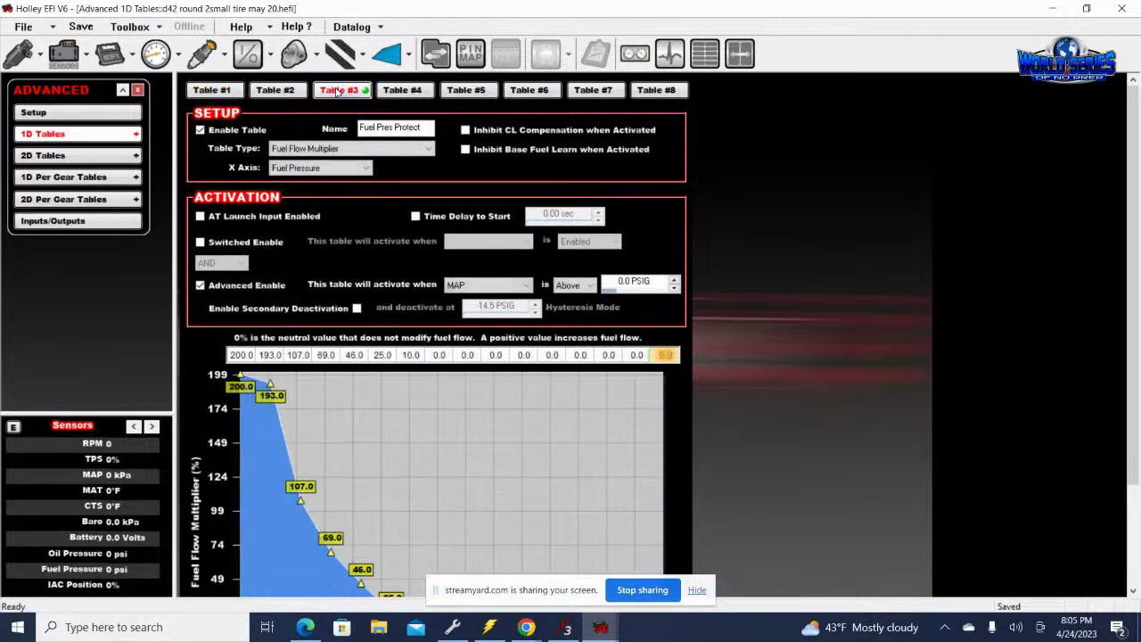
{"action": "left_click", "coordinate": [105, 158]}
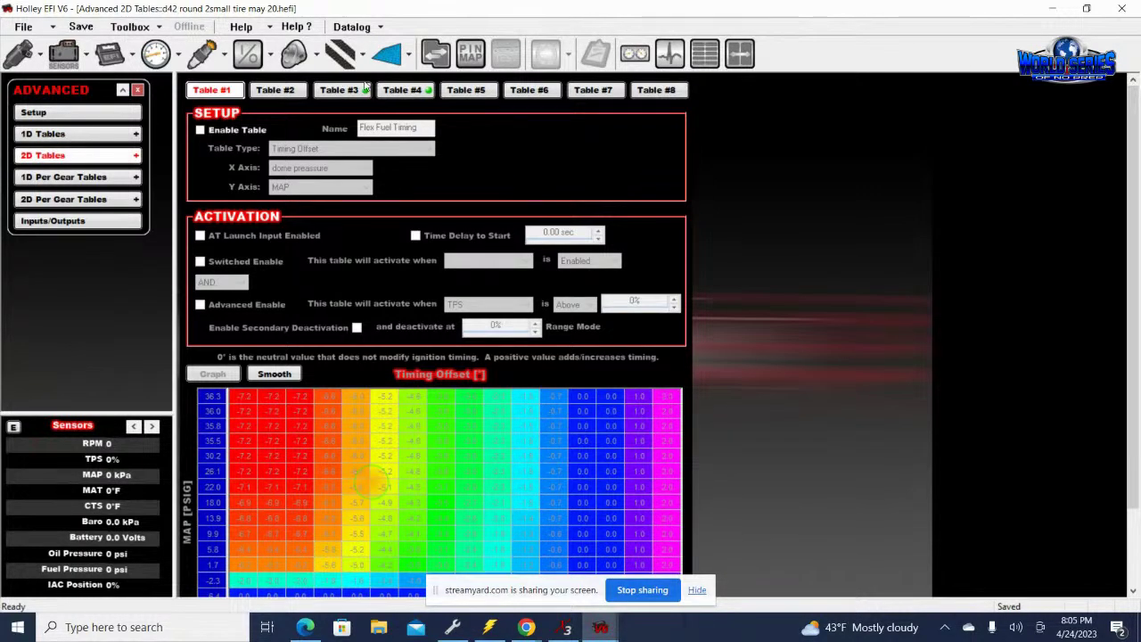
{"action": "left_click", "coordinate": [348, 92]}
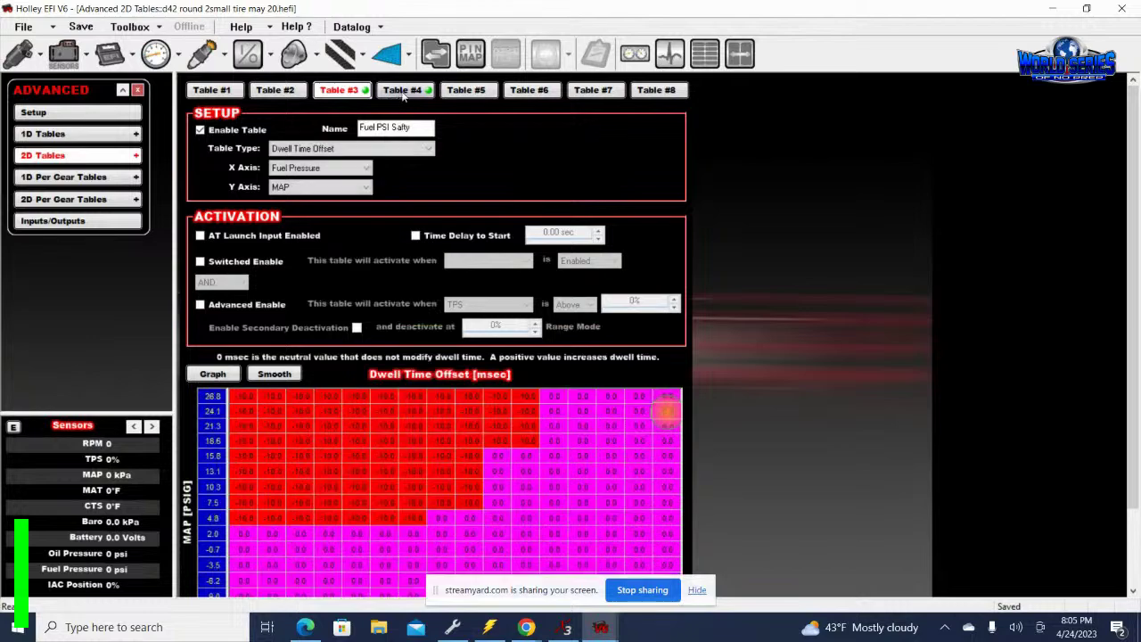
{"action": "left_click", "coordinate": [403, 91]}
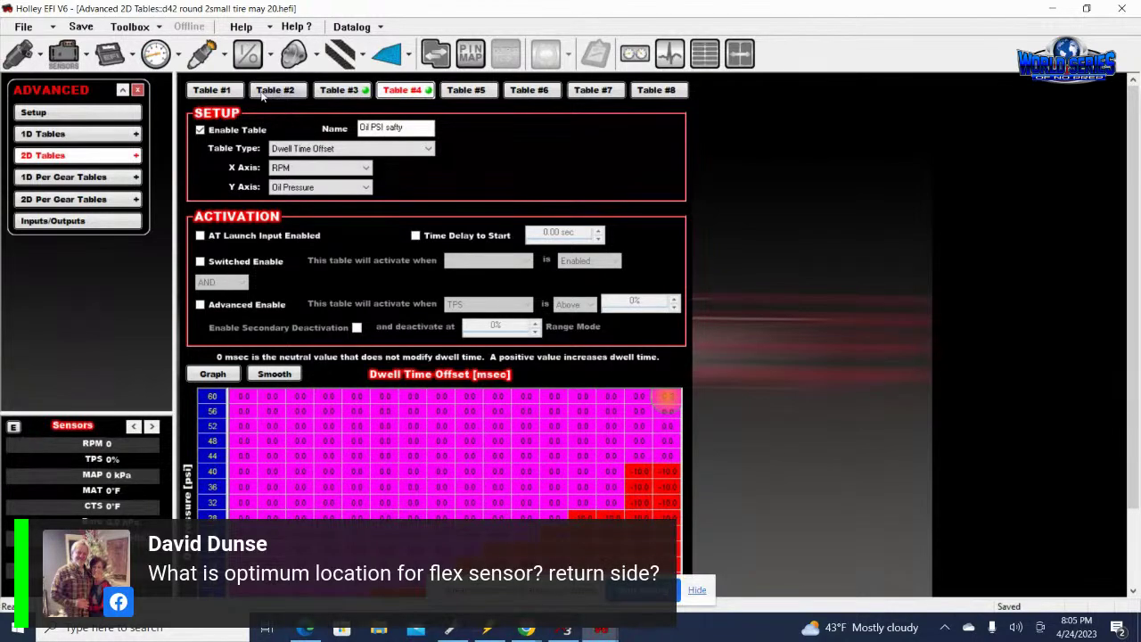
{"action": "left_click", "coordinate": [212, 90]}
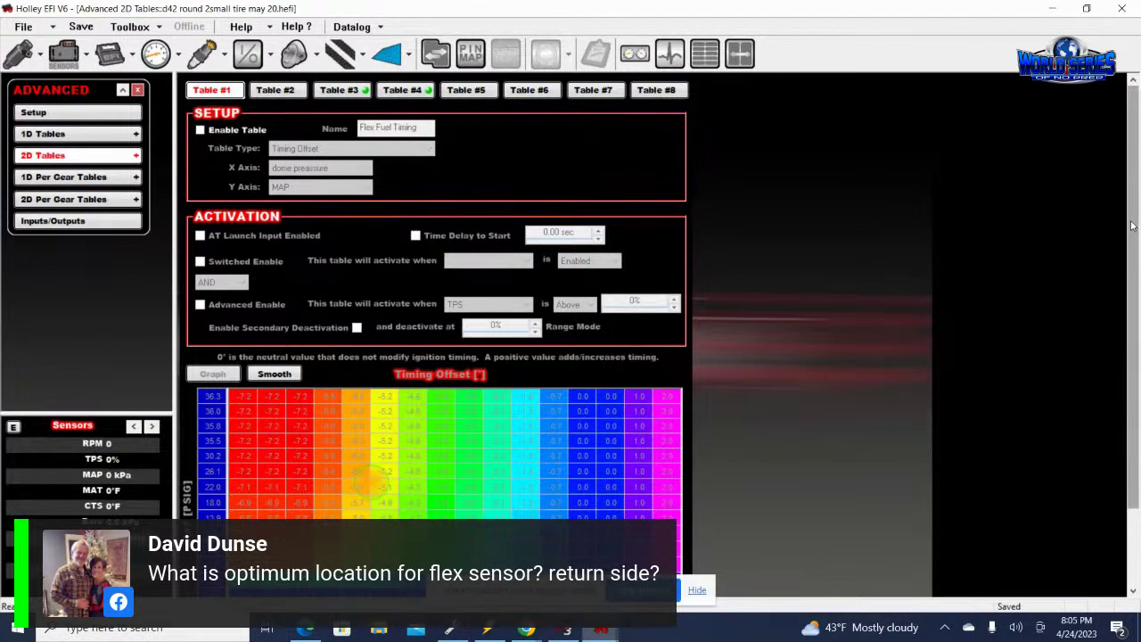
Add the individual config "Demo tables.adv" from the Advanced folder to the tune and accept the Advanced ICF warning.
{"action": "left_click", "coordinate": [141, 28]}
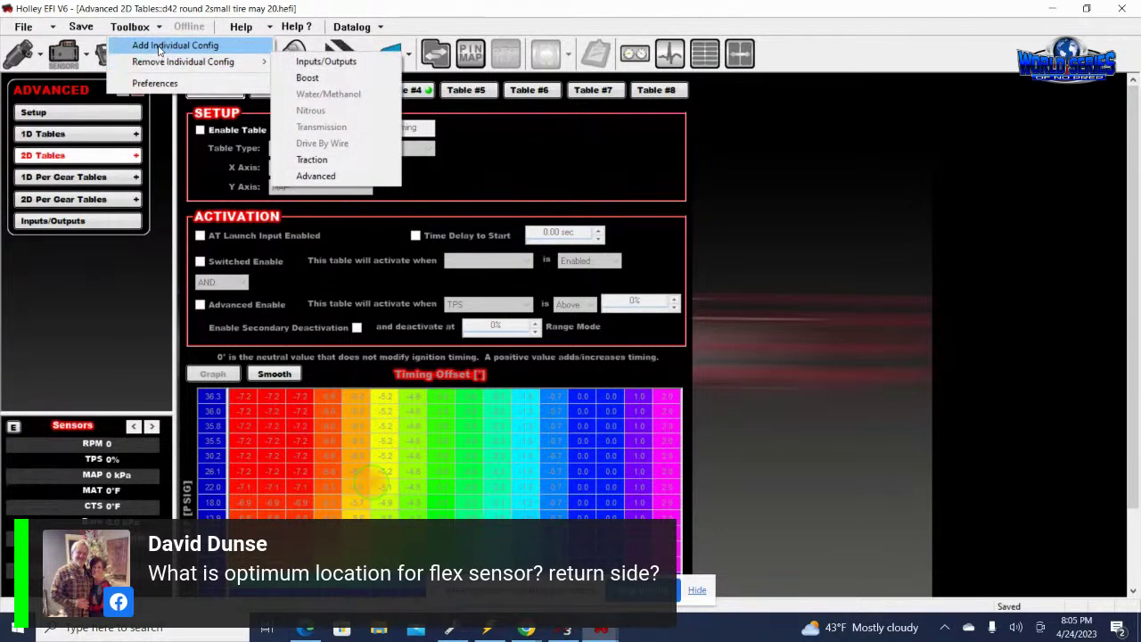
{"action": "left_click", "coordinate": [156, 52]}
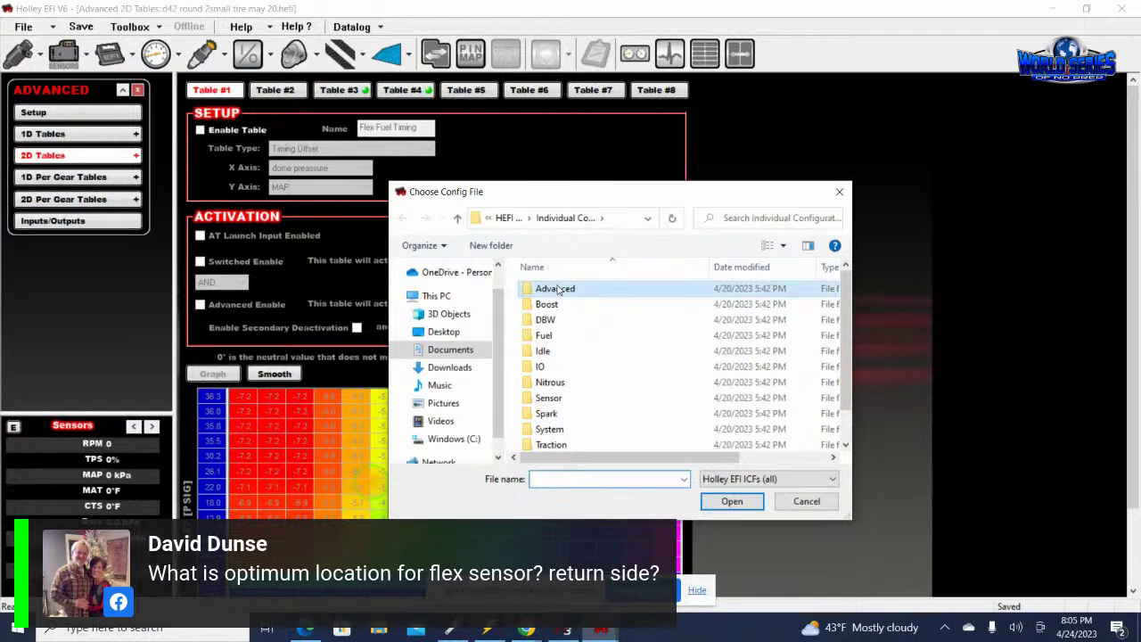
{"action": "double_click", "coordinate": [557, 289]}
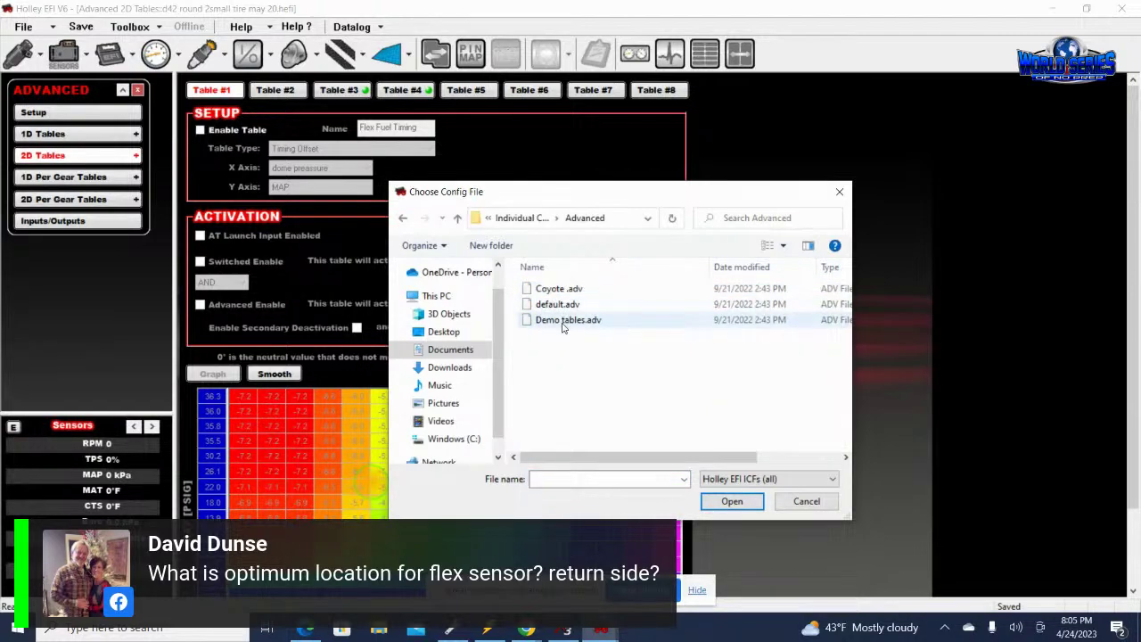
{"action": "double_click", "coordinate": [562, 323]}
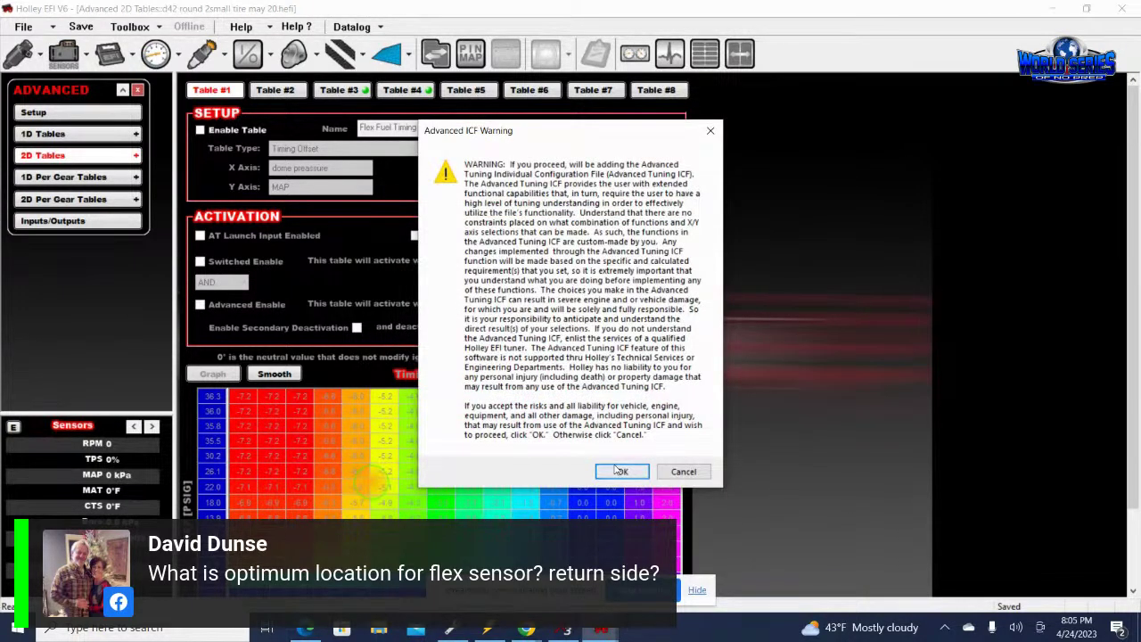
{"action": "left_click", "coordinate": [622, 471]}
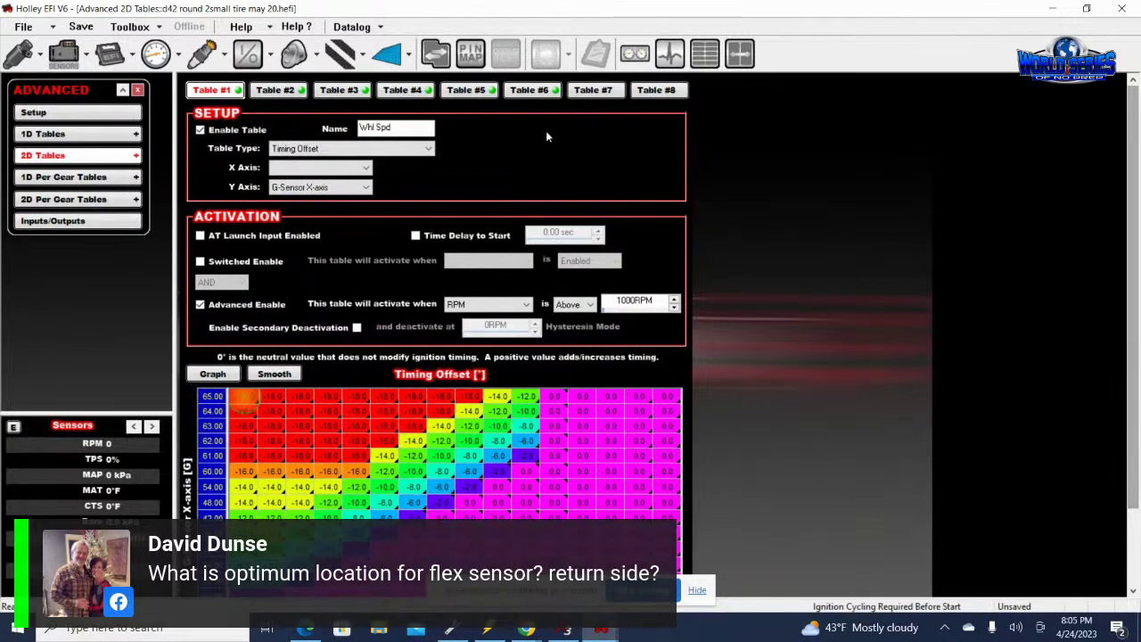
Examine the demo 2D tables Cyl #1 EGT, Boost Offset and Timing Retard, including their setup, activation and full grids.
{"action": "left_click", "coordinate": [274, 90]}
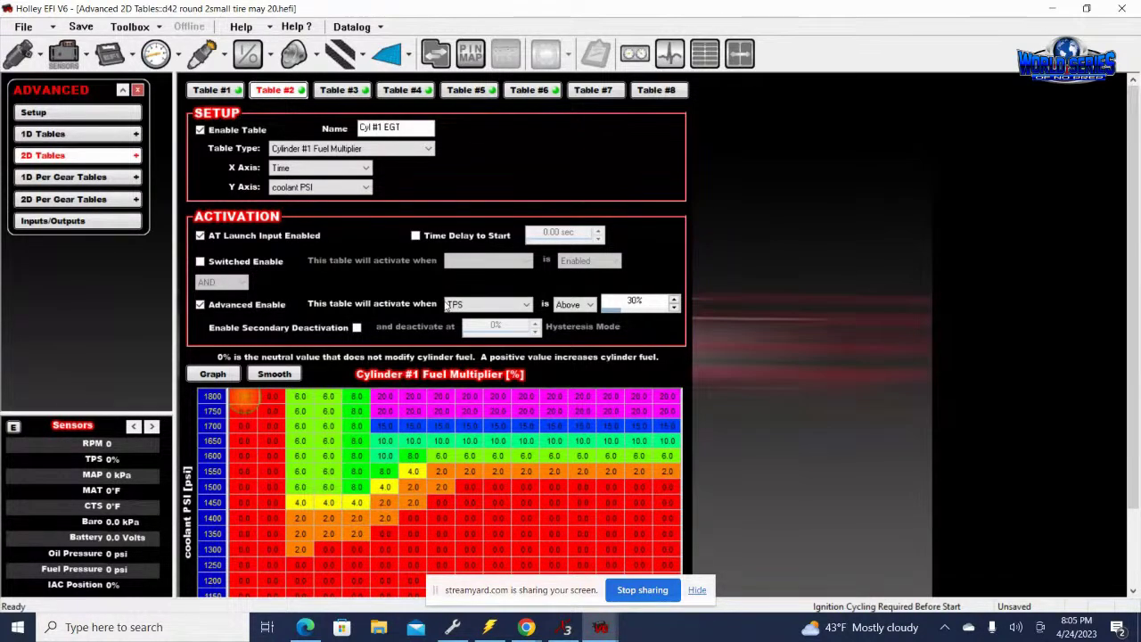
{"action": "left_click", "coordinate": [339, 90]}
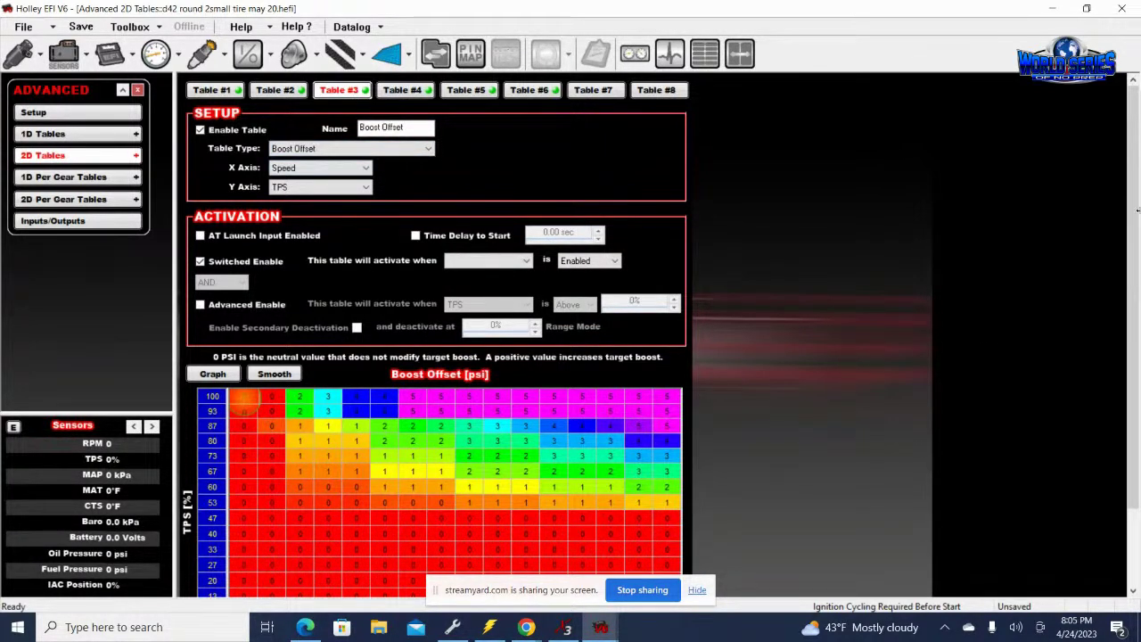
{"action": "scroll", "coordinate": [532, 489], "scroll_direction": "down", "scroll_amount": 2}
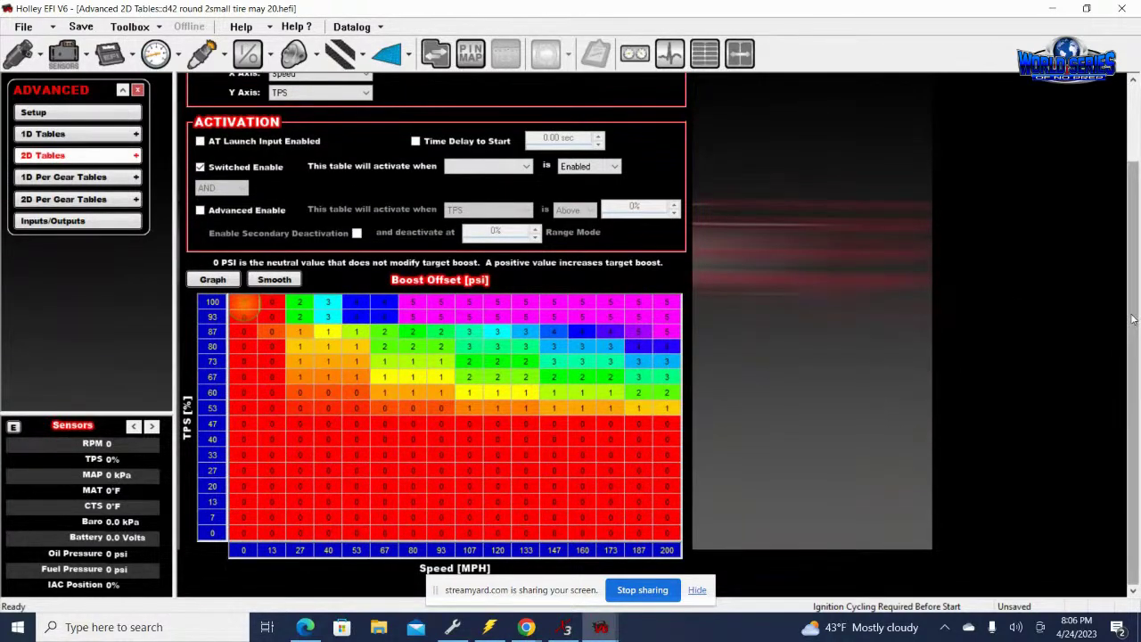
{"action": "scroll", "coordinate": [810, 304], "scroll_direction": "up", "scroll_amount": 2}
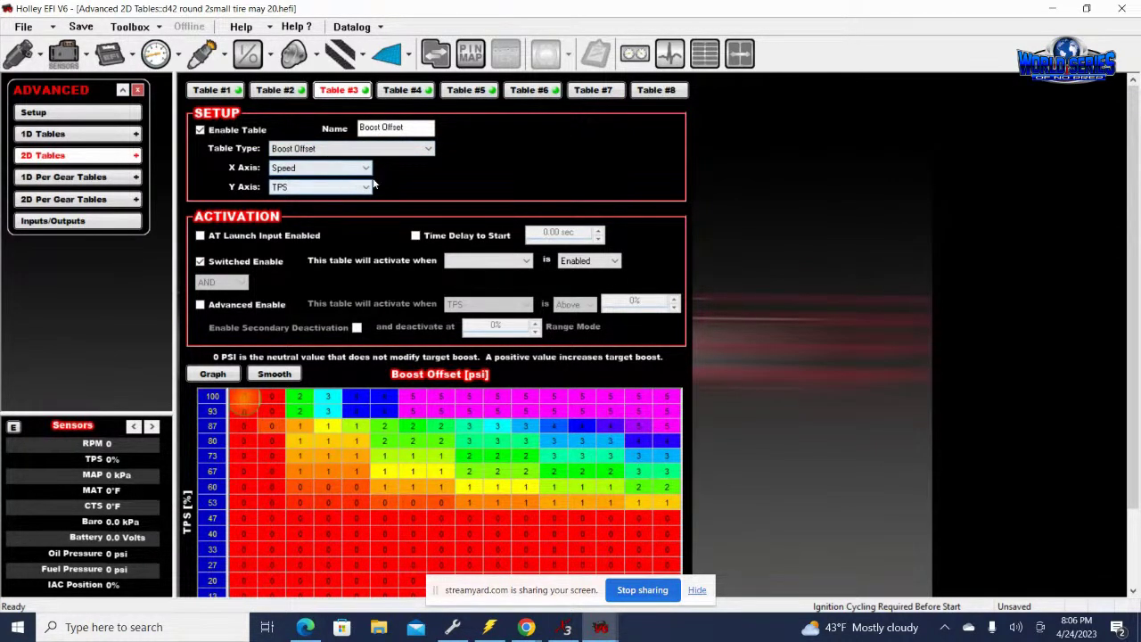
{"action": "left_click", "coordinate": [426, 91]}
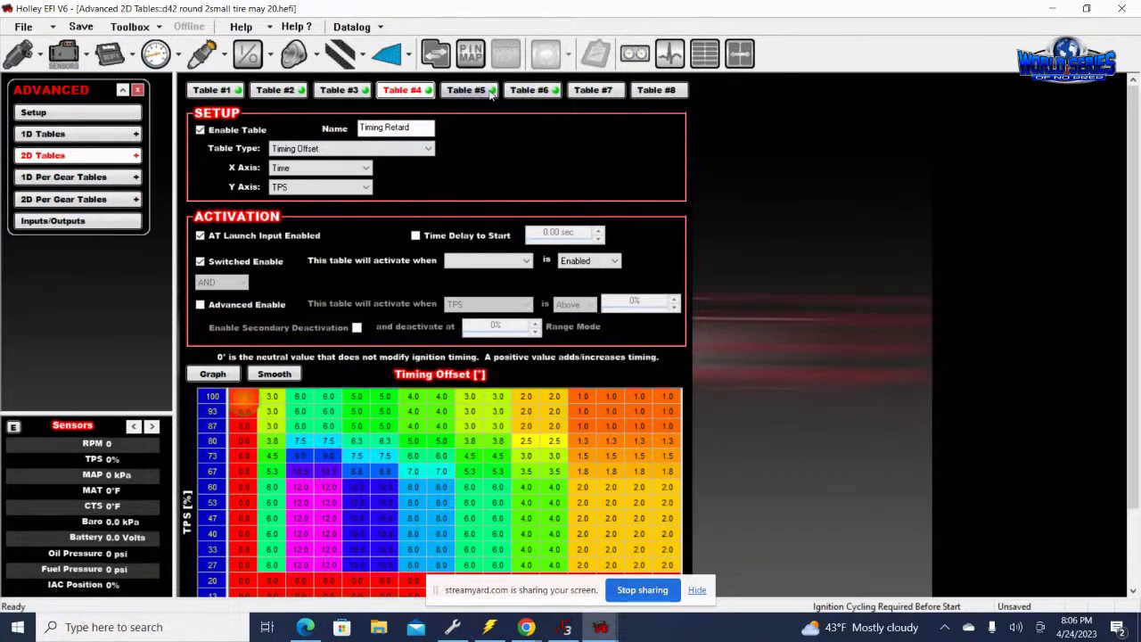
{"action": "scroll", "coordinate": [1137, 263], "scroll_direction": "down", "scroll_amount": 2}
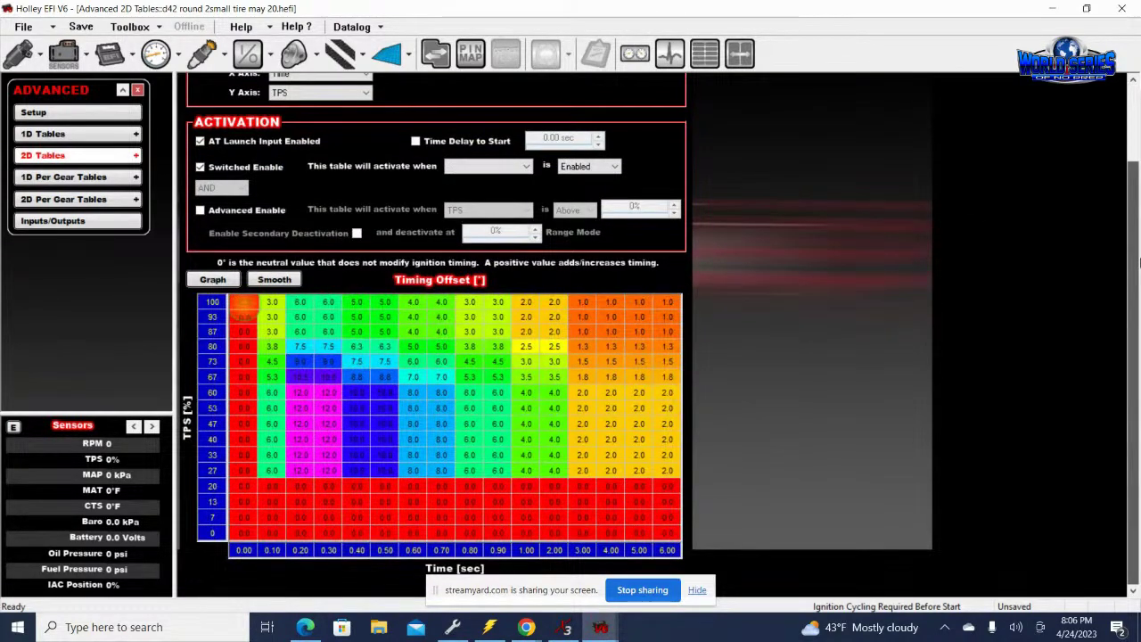
{"action": "scroll", "coordinate": [1137, 263], "scroll_direction": "up", "scroll_amount": 2}
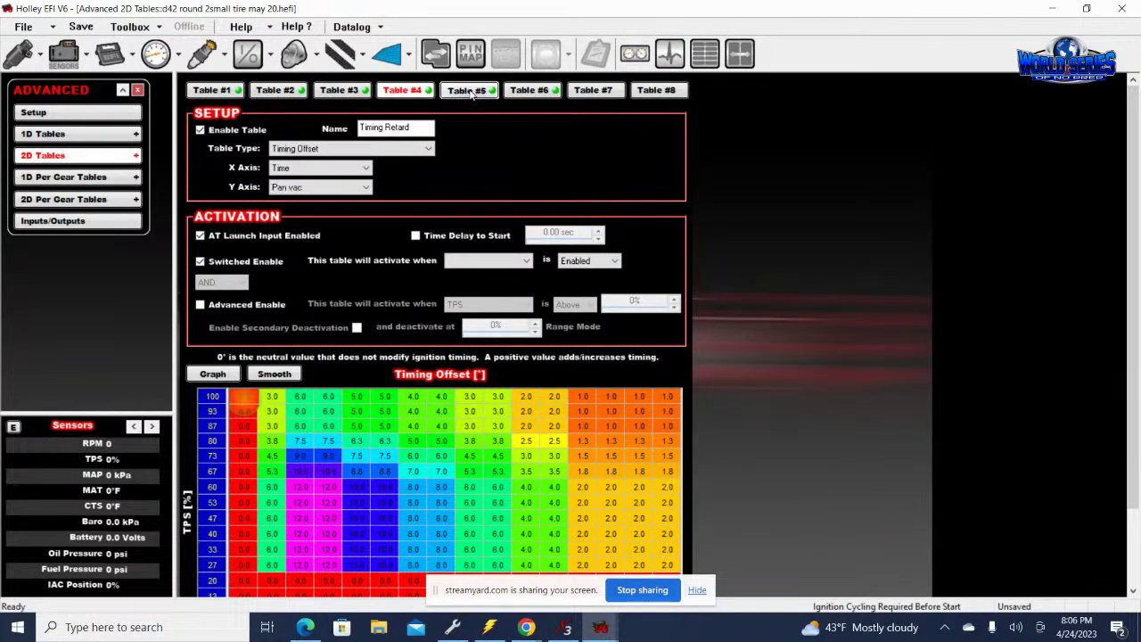
Examine the demo Pan Vac timing offset table down to its lowest rows, and the setup of the 2D Wheelie Control table.
{"action": "left_click", "coordinate": [468, 91]}
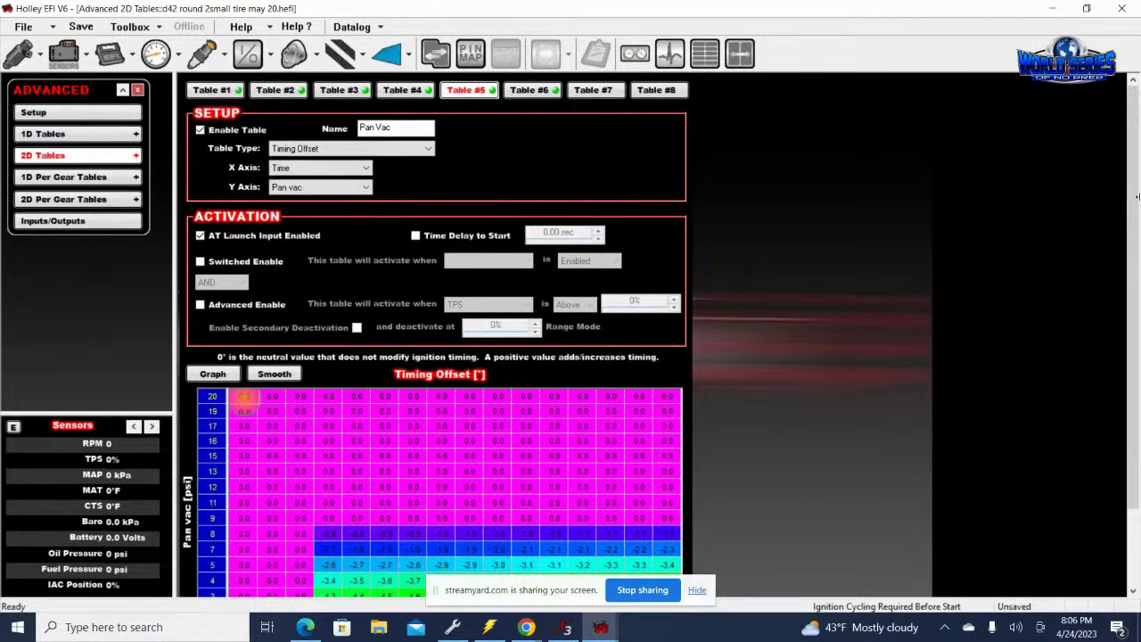
{"action": "scroll", "coordinate": [1138, 258], "scroll_direction": "down", "scroll_amount": 2}
{"action": "scroll", "coordinate": [1138, 263], "scroll_direction": "down", "scroll_amount": 1}
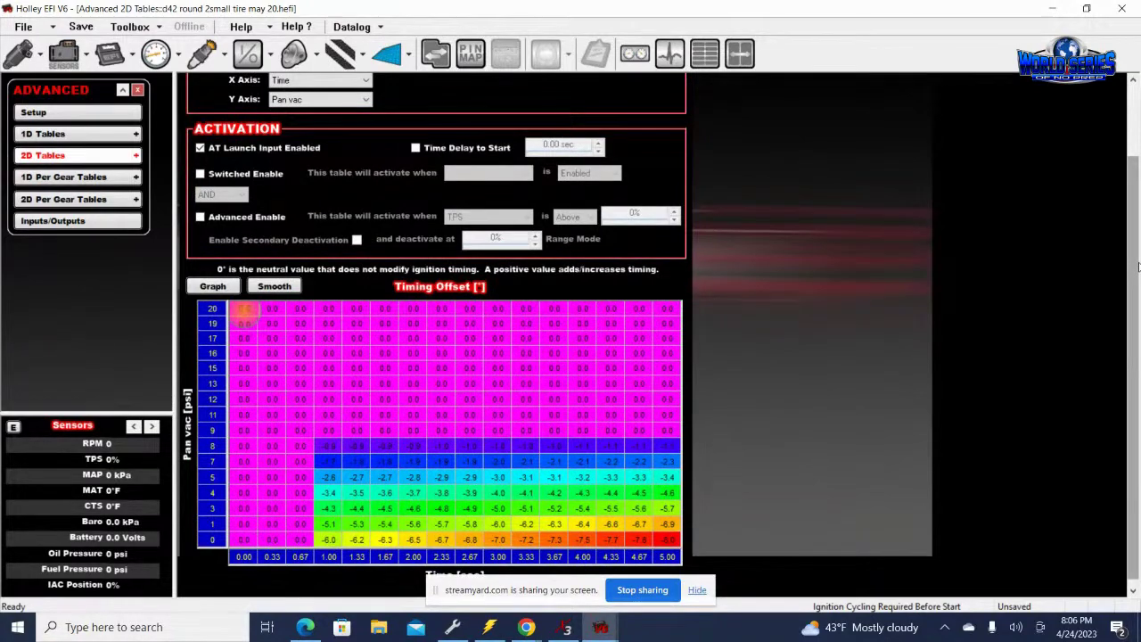
{"action": "scroll", "coordinate": [1135, 265], "scroll_direction": "down", "scroll_amount": 1}
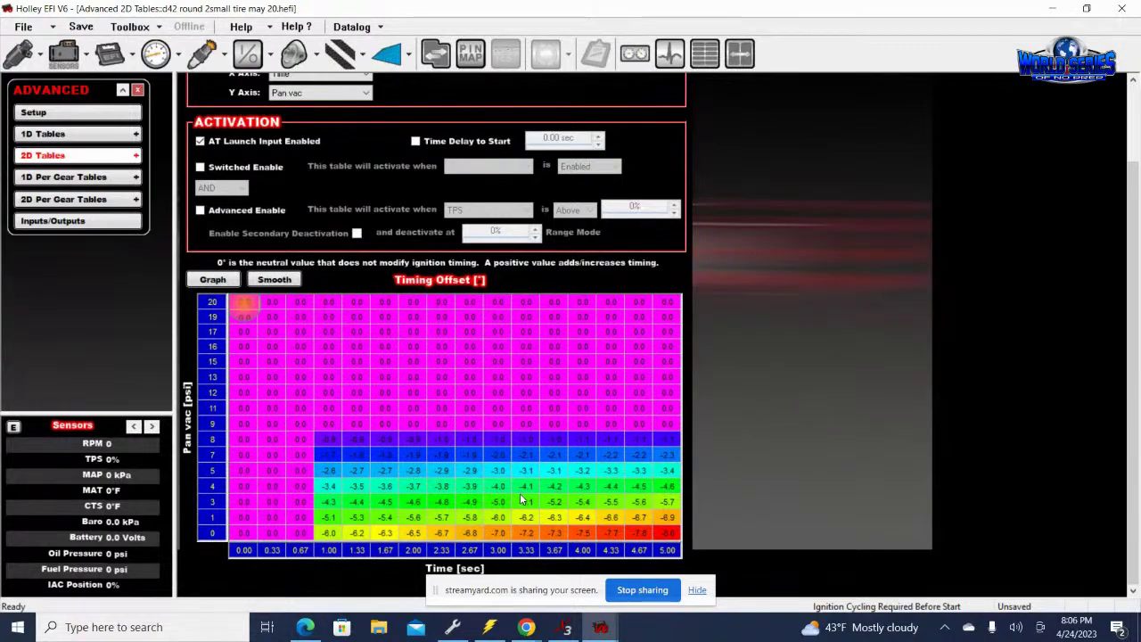
{"action": "scroll", "coordinate": [996, 151], "scroll_direction": "up", "scroll_amount": 2}
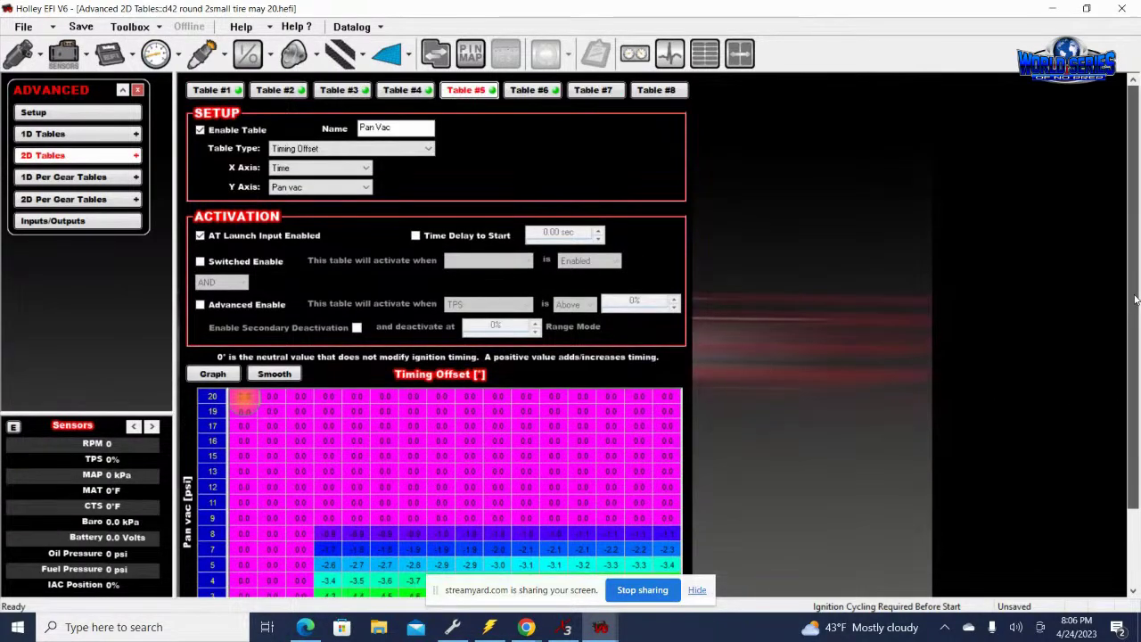
{"action": "left_click", "coordinate": [529, 90]}
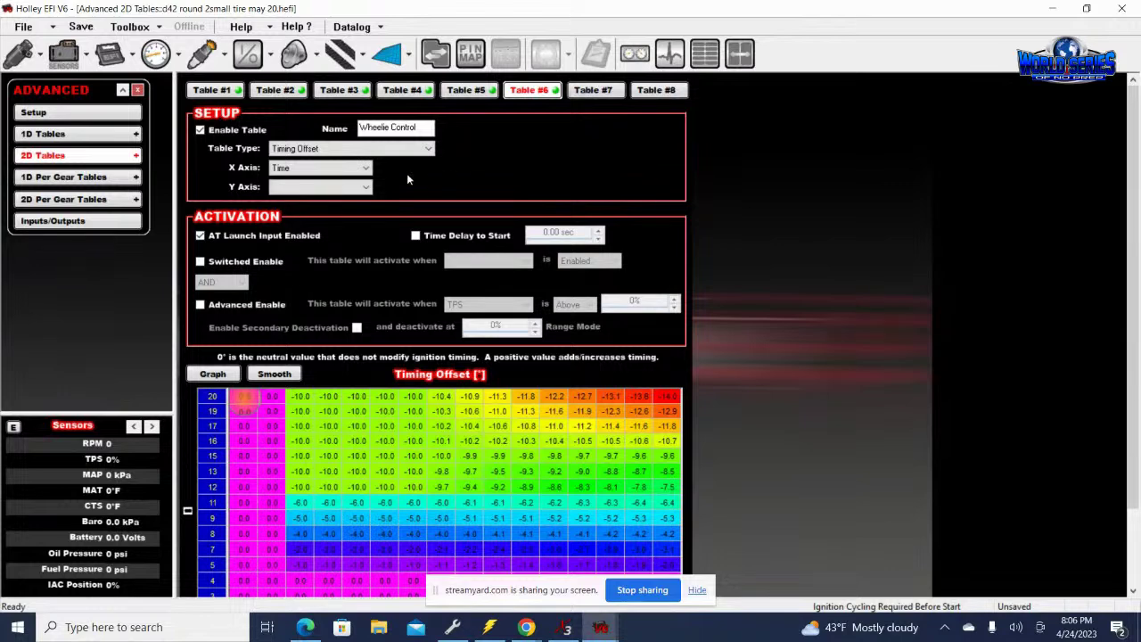
Enable 2D Table #7 and name it "coolant psi sfty".
{"action": "left_click", "coordinate": [589, 93]}
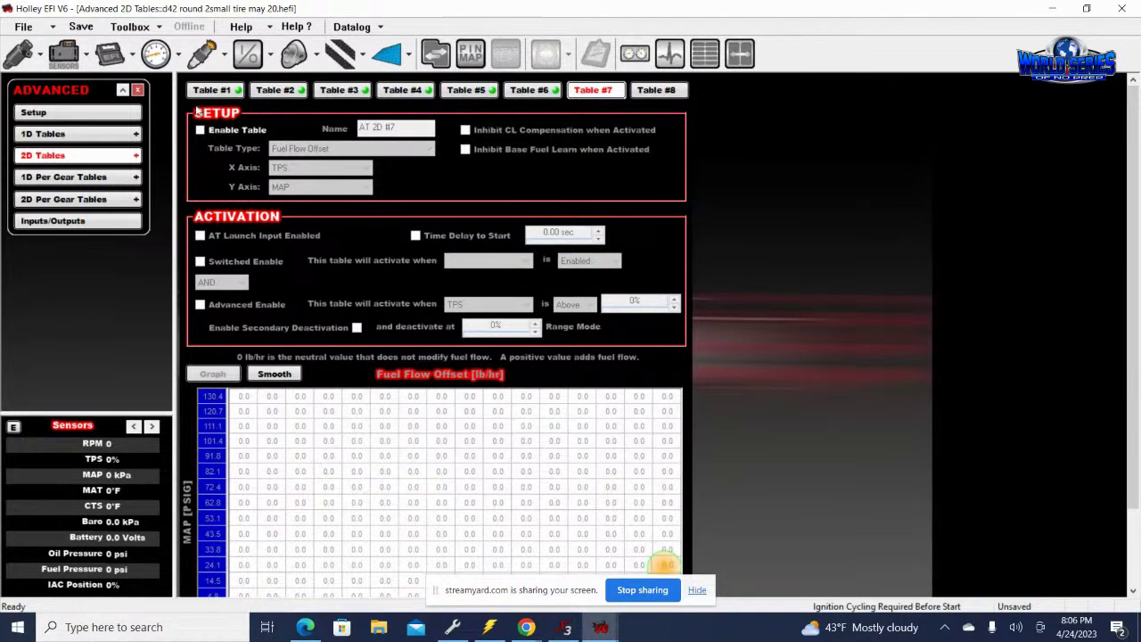
{"action": "left_click", "coordinate": [201, 131]}
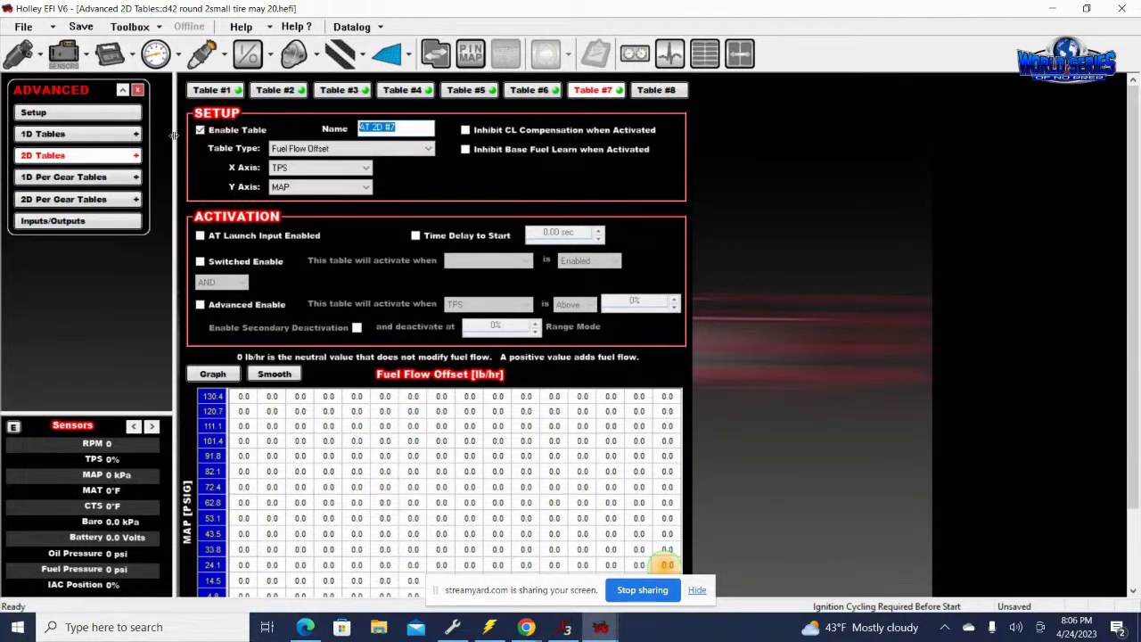
{"action": "type", "text": "coolant psi sfty"}
Check the configured inputs for the coolant PSI sensor, and return to 2D Table #7 in the Advanced tables.
{"action": "left_click", "coordinate": [247, 54]}
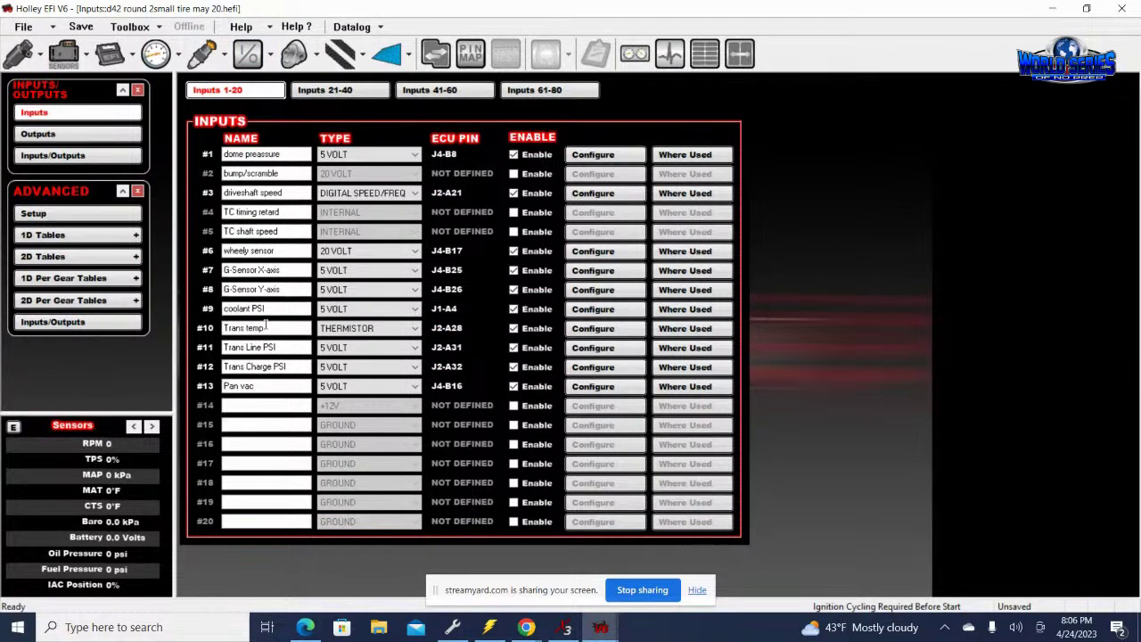
{"action": "left_click", "coordinate": [387, 53]}
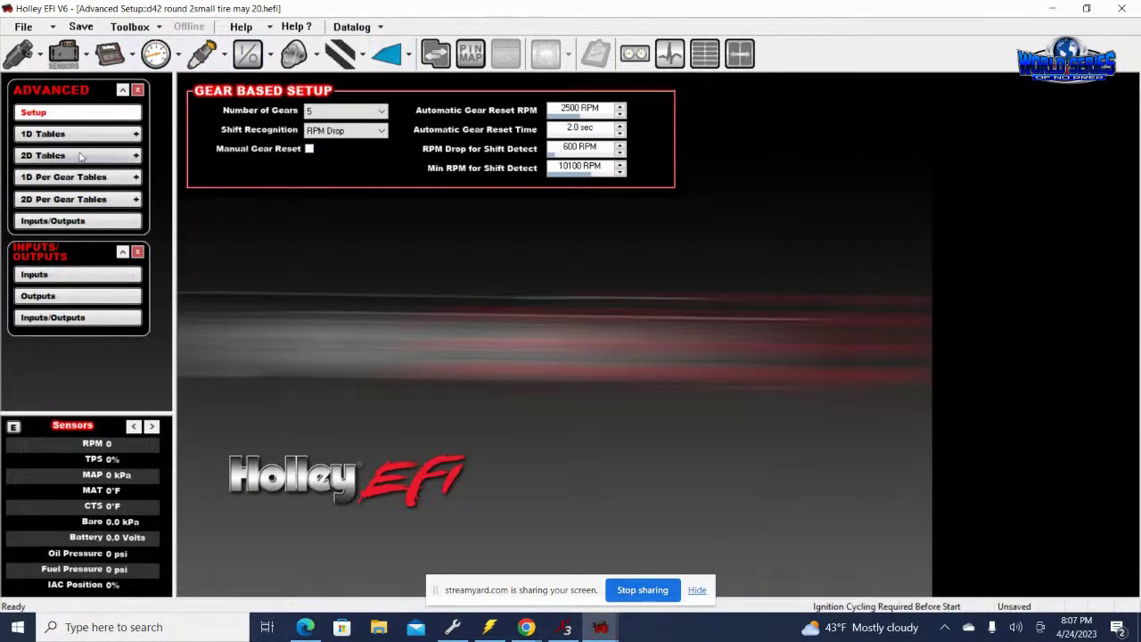
{"action": "left_click", "coordinate": [81, 156]}
{"action": "left_click", "coordinate": [611, 92]}
Set the coolant safety table's type to Timing Offset.
{"action": "left_click", "coordinate": [372, 148]}
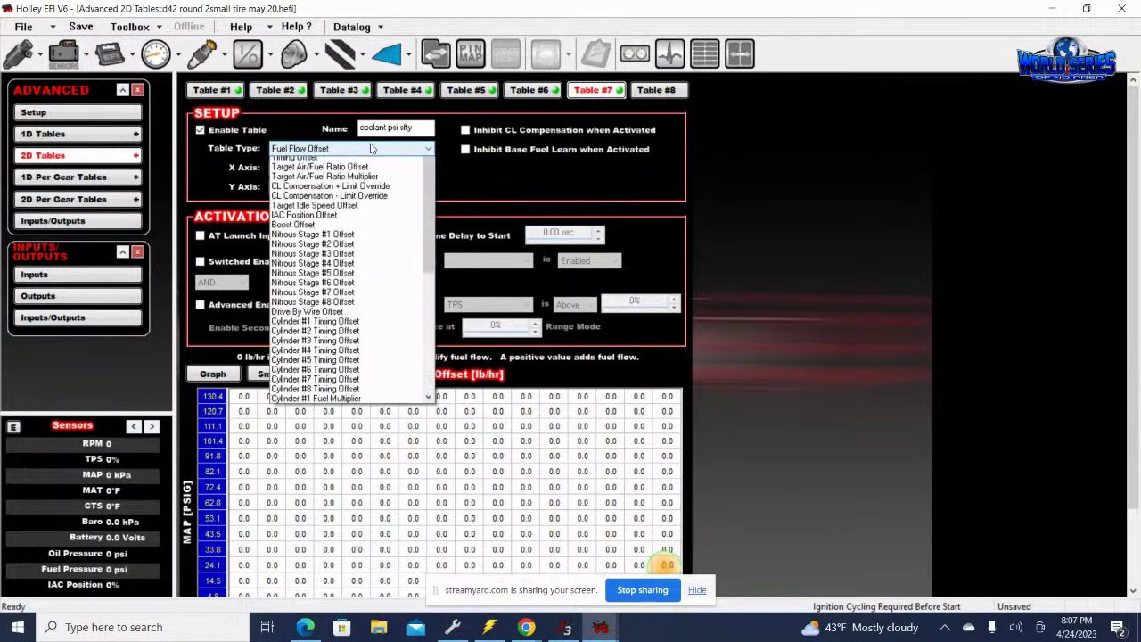
{"action": "key", "text": "Down"}
{"action": "key", "text": "Down"}
{"action": "key", "text": "Down"}
{"action": "key", "text": "Down"}
{"action": "key", "text": "Down"}
{"action": "key", "text": "Down"}
{"action": "key", "text": "Down"}
{"action": "key", "text": "Down"}
{"action": "key", "text": "Down"}
{"action": "key", "text": "Down"}
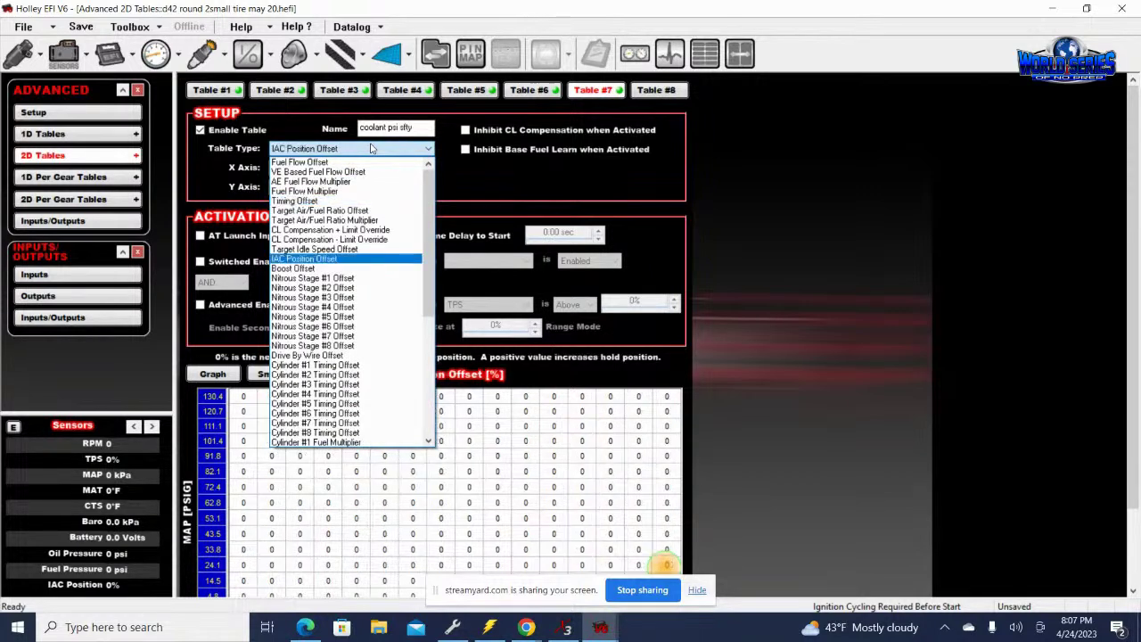
{"action": "left_click", "coordinate": [327, 201]}
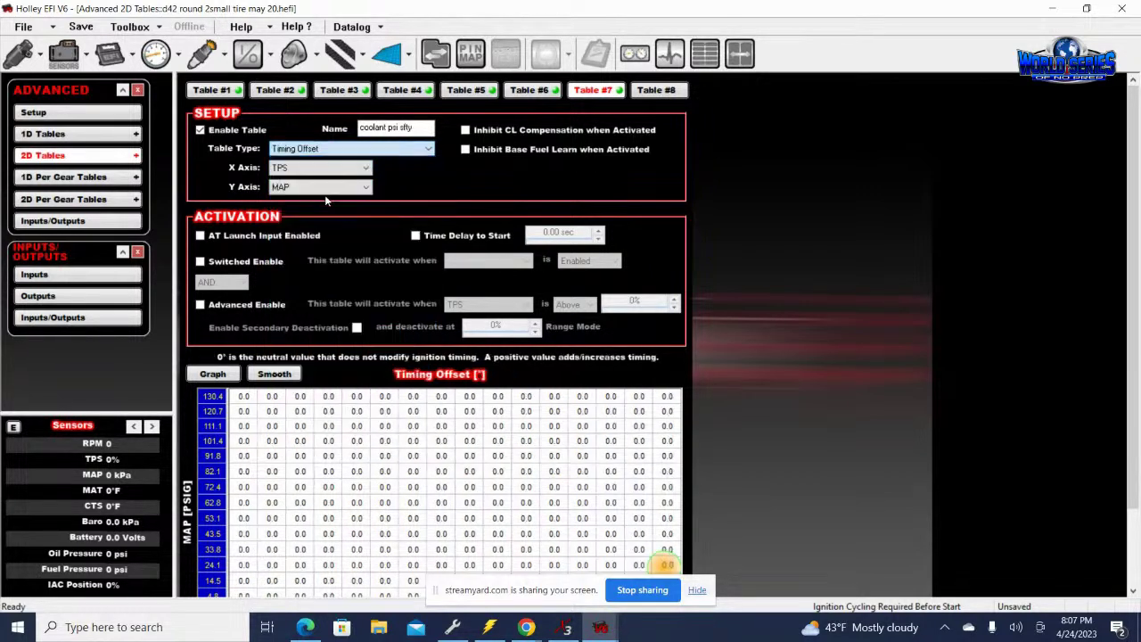
Set the X axis of the coolant safety table to coolant PSI.
{"action": "left_click", "coordinate": [321, 170]}
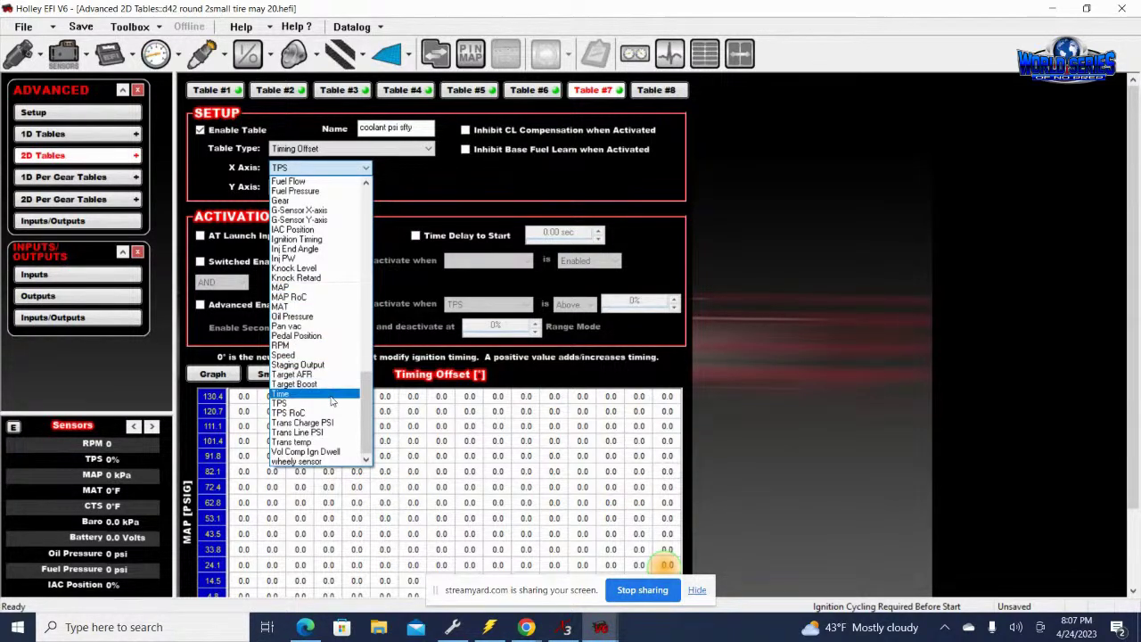
{"action": "scroll", "coordinate": [369, 407], "scroll_direction": "up", "scroll_amount": 5}
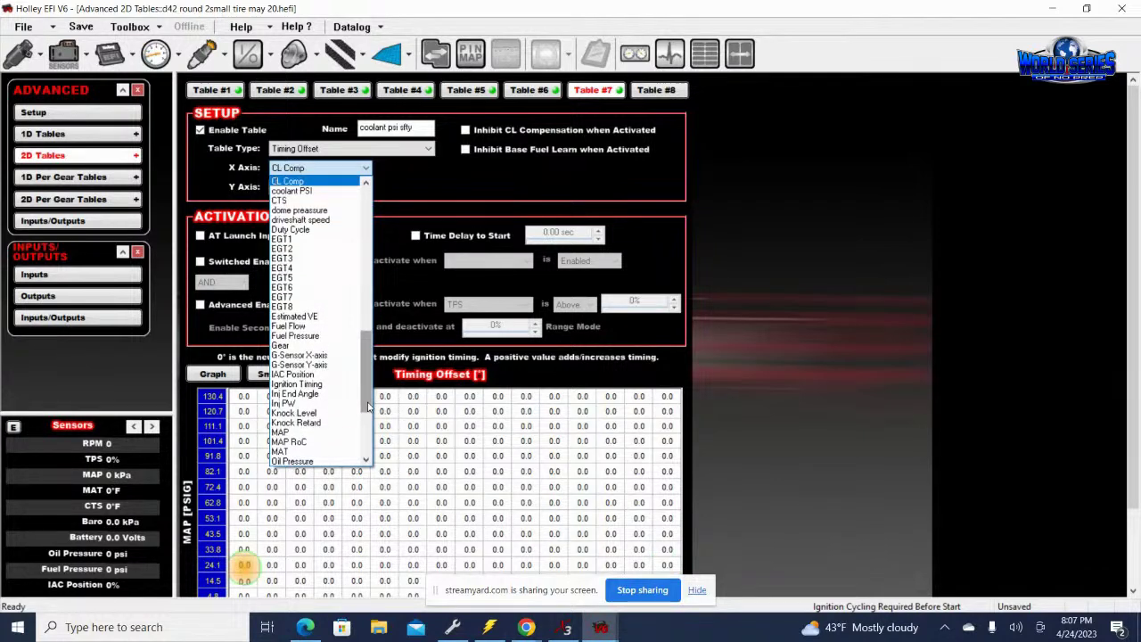
{"action": "left_click", "coordinate": [319, 192]}
Set the Y axis of the coolant safety table to RPM.
{"action": "left_click", "coordinate": [316, 188]}
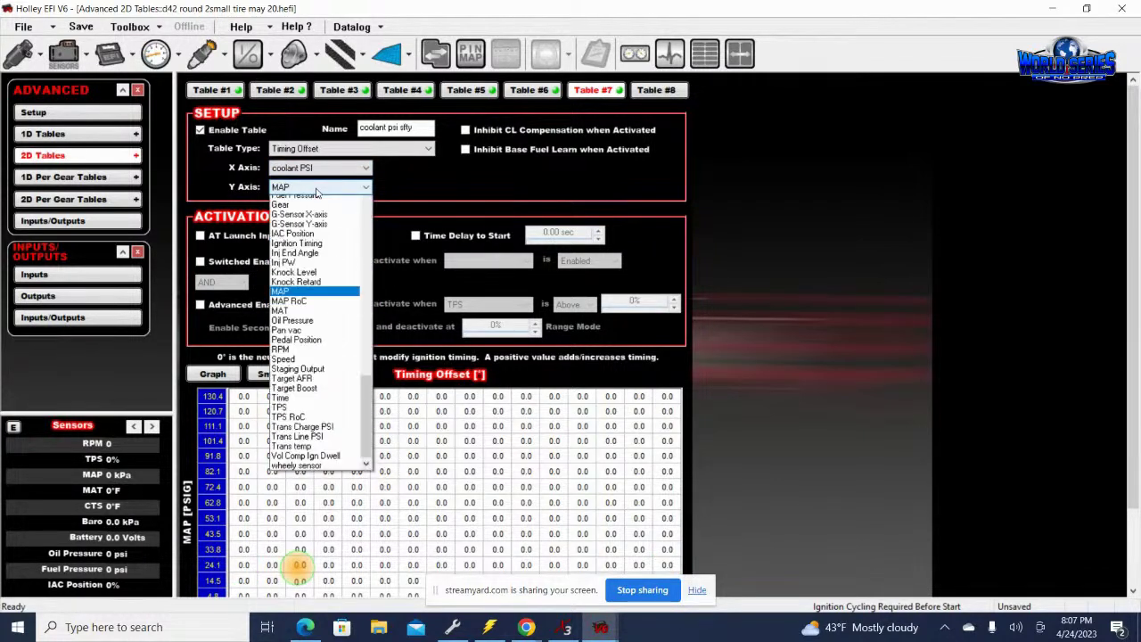
{"action": "key", "text": "b"}
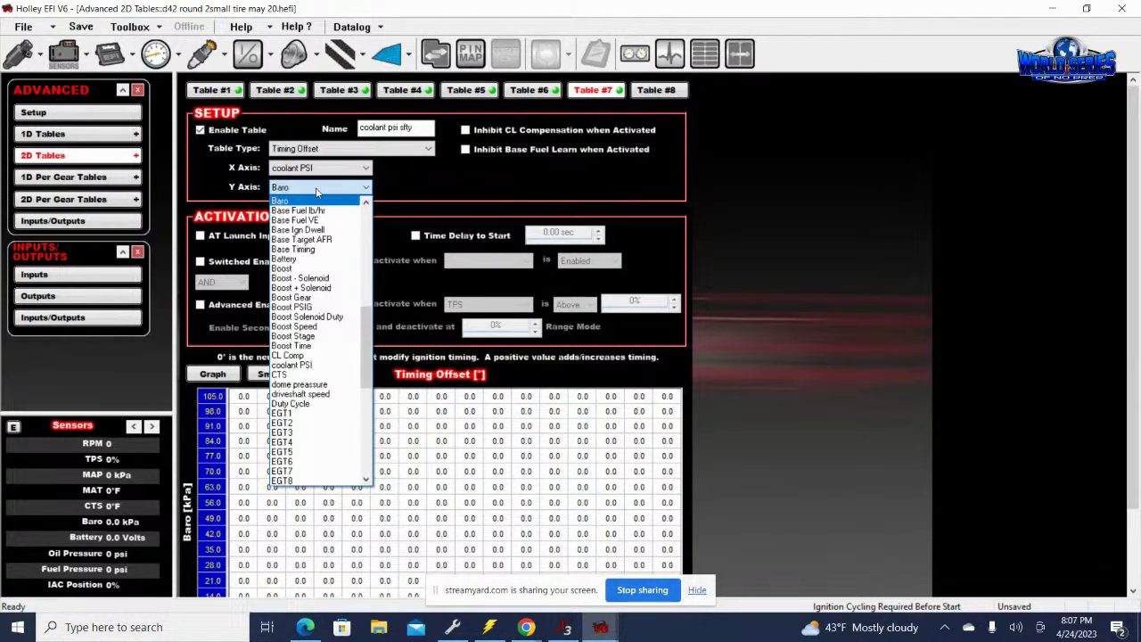
{"action": "key", "text": "o"}
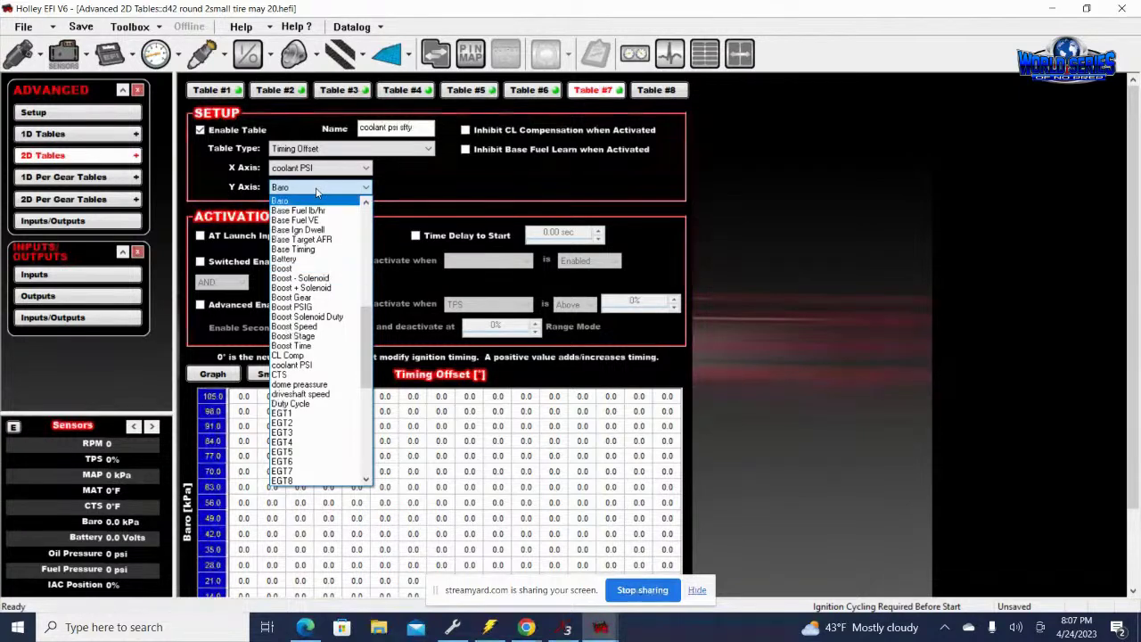
{"action": "key", "text": "r"}
{"action": "left_click", "coordinate": [316, 189]}
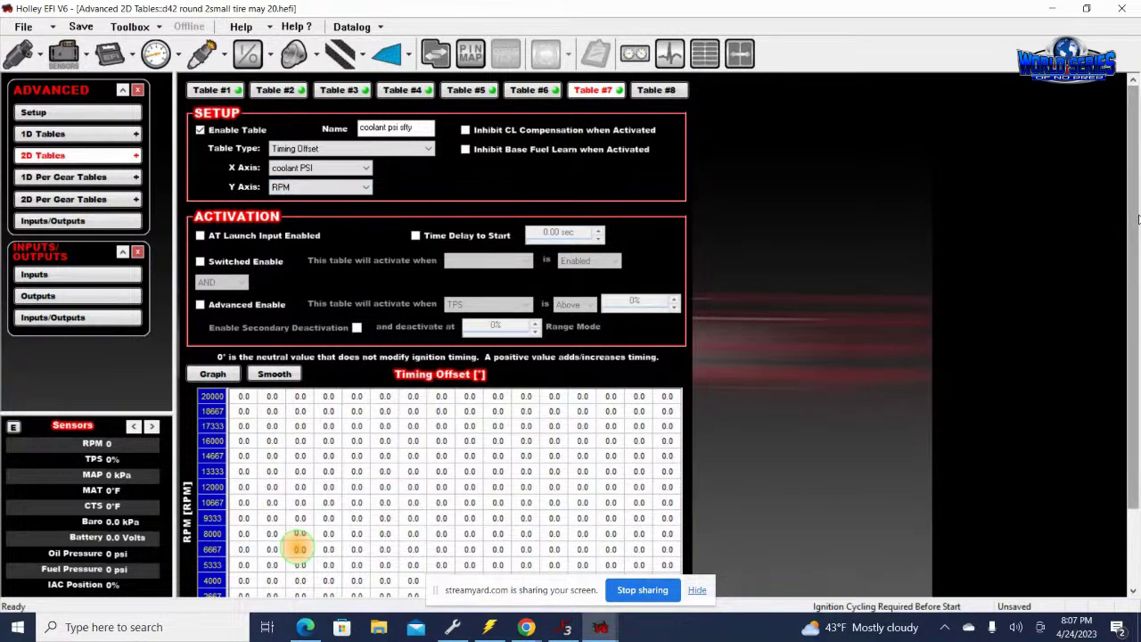
Set the top of the table's RPM axis to 7000 and interpolate the axis values between 1333 and 7000.
{"action": "scroll", "coordinate": [612, 287], "scroll_direction": "down", "scroll_amount": 2}
{"action": "left_click", "coordinate": [214, 303]}
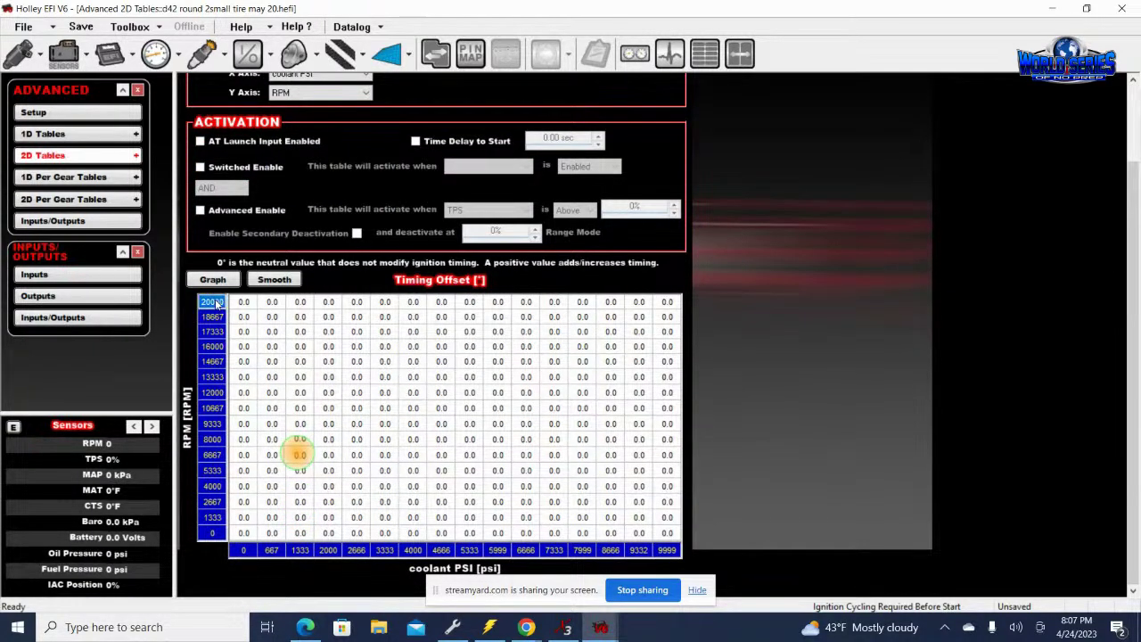
{"action": "type", "text": "7000"}
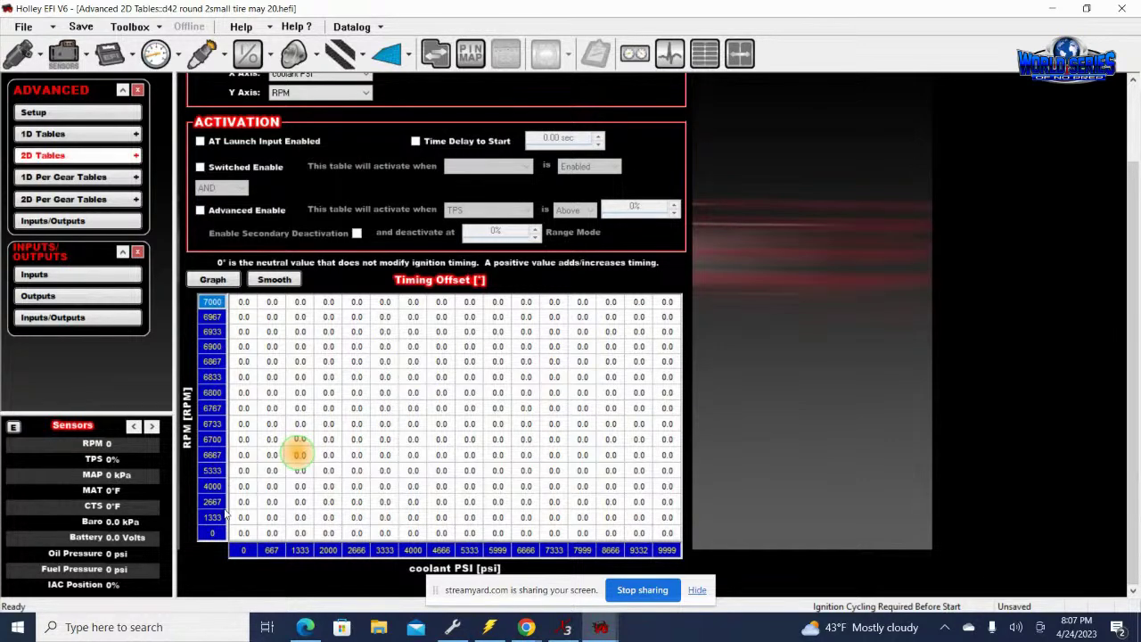
{"action": "key", "text": "Return"}
{"action": "right_click", "coordinate": [212, 305]}
{"action": "left_click", "coordinate": [261, 390]}
Set the coolant PSI axis maximum to 40 psi and interpolate the axis values evenly from 0.
{"action": "left_click", "coordinate": [677, 556]}
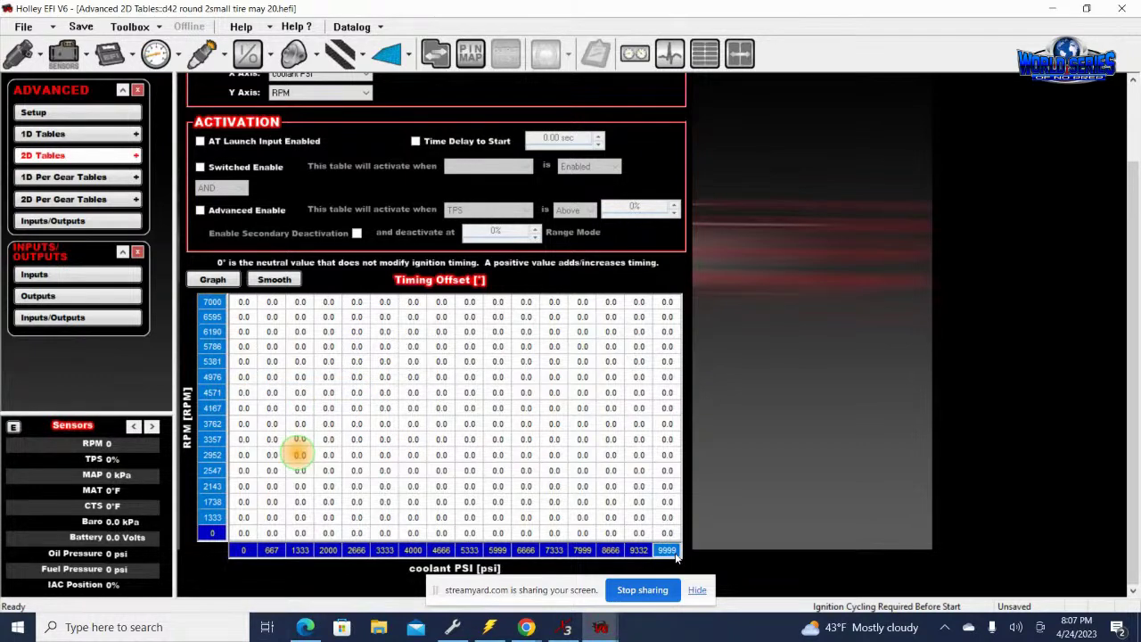
{"action": "type", "text": "40"}
{"action": "key", "text": "Return"}
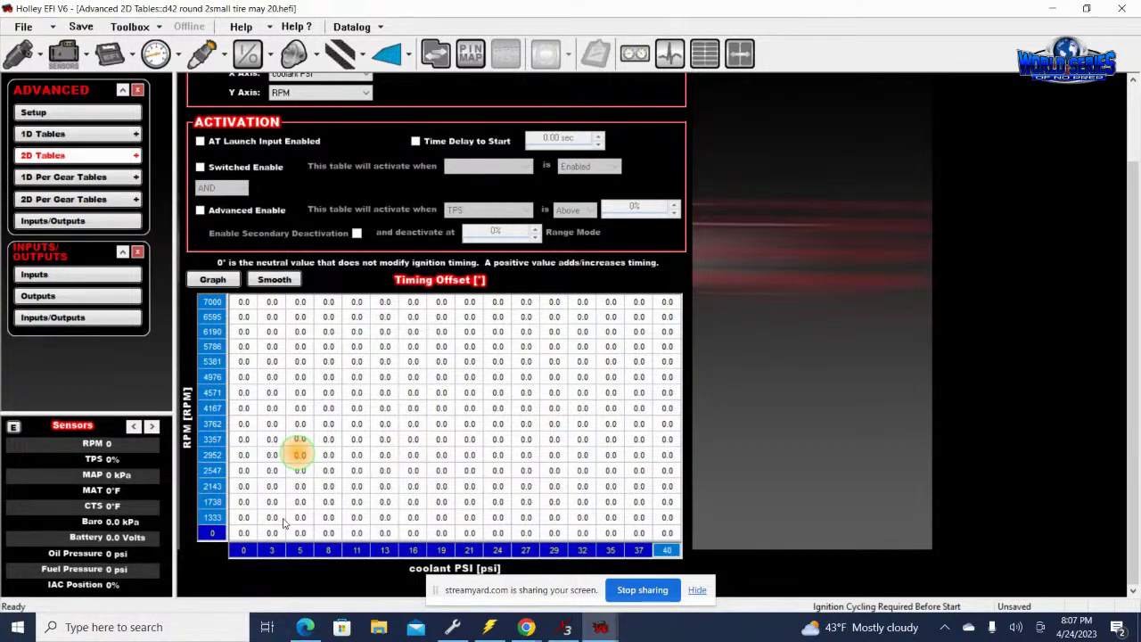
{"action": "left_click_drag", "start_coordinate": [257, 547], "coordinate": [662, 547]}
{"action": "right_click", "coordinate": [665, 550]}
{"action": "left_click", "coordinate": [704, 502]}
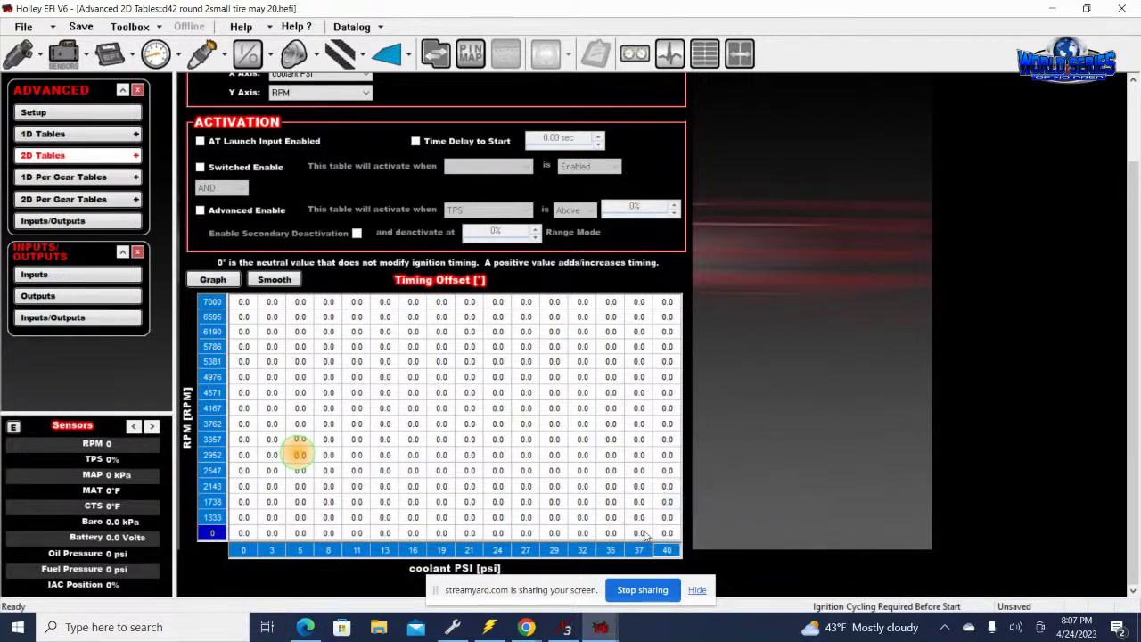
Set the timing offset to -15 for every RPM row in the 40 psi column.
{"action": "left_click_drag", "start_coordinate": [638, 302], "coordinate": [505, 484]}
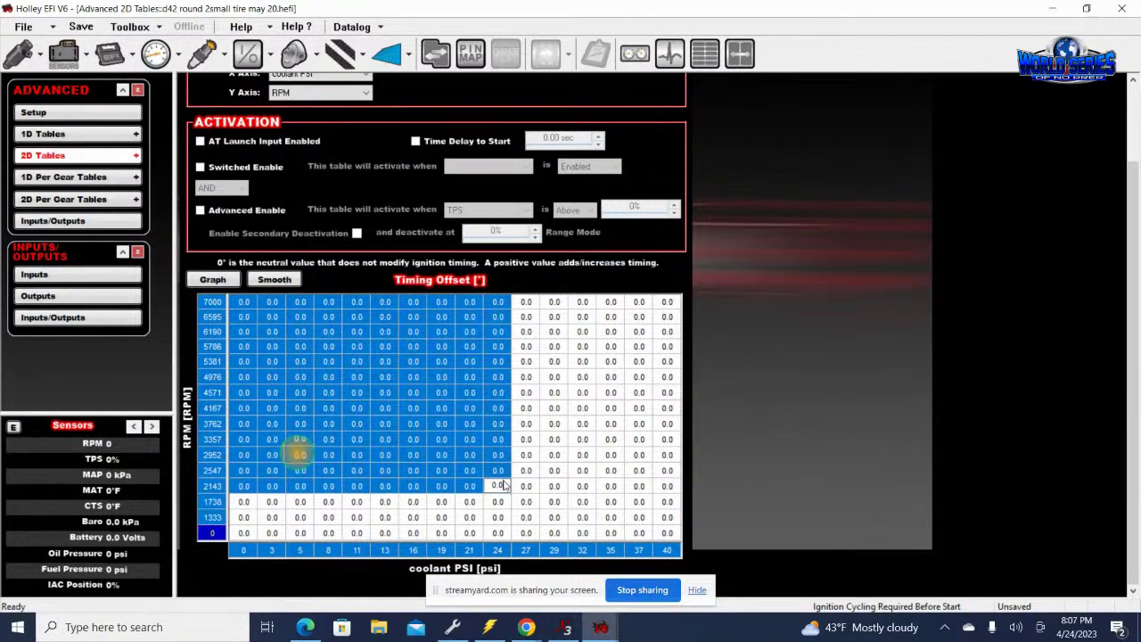
{"action": "left_click", "coordinate": [461, 396]}
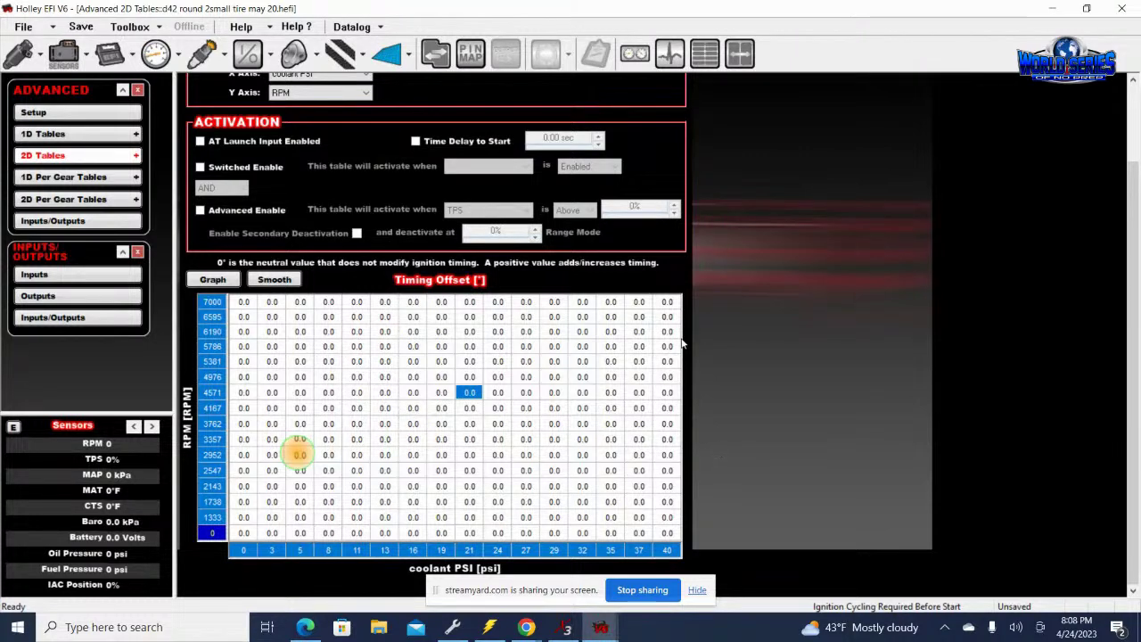
{"action": "left_click_drag", "start_coordinate": [671, 303], "coordinate": [677, 546]}
{"action": "type", "text": "-1"}
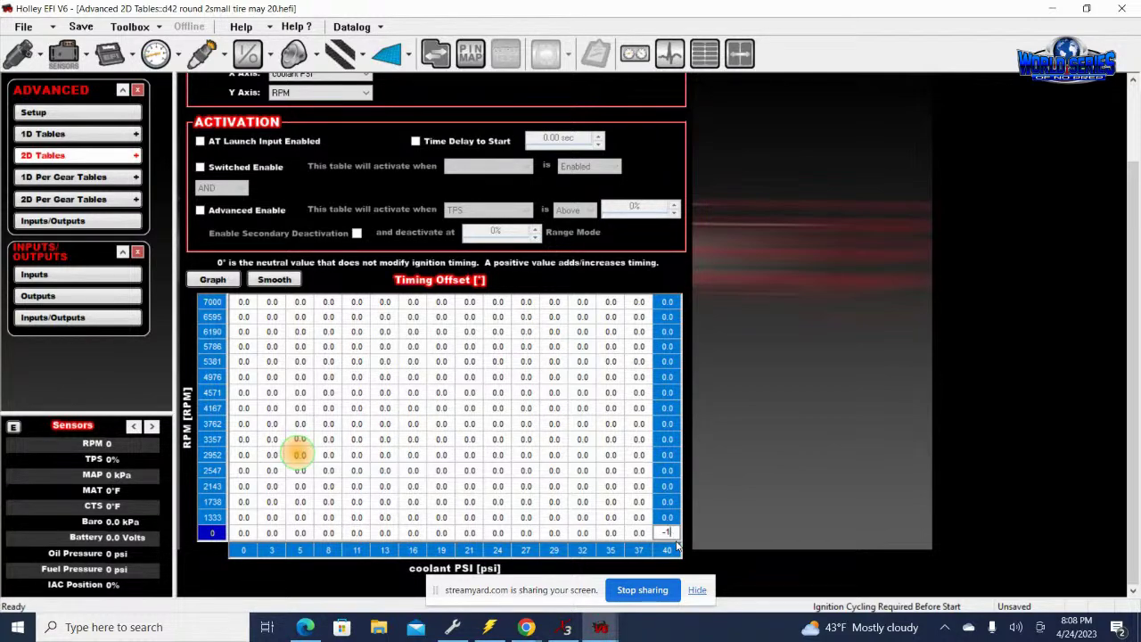
{"action": "type", "text": "5"}
{"action": "key", "text": "Return"}
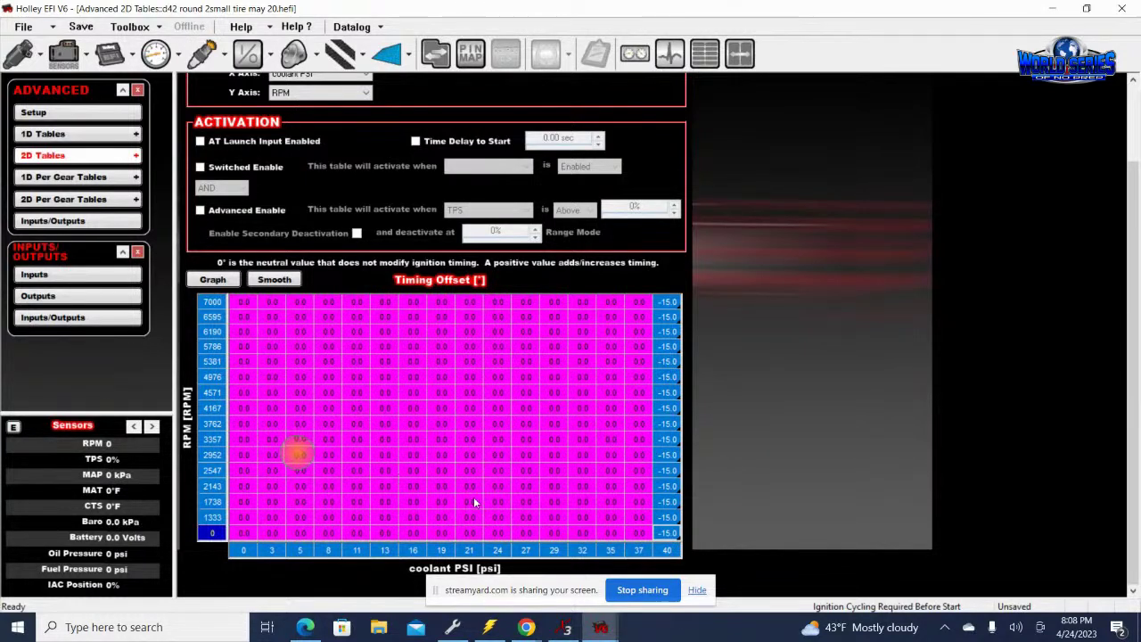
Interpolate the timing offsets horizontally between 24 and 40 psi for the rows from 4167 to 7000 RPM.
{"action": "left_click_drag", "start_coordinate": [471, 302], "coordinate": [500, 316]}
{"action": "left_click", "coordinate": [500, 345]}
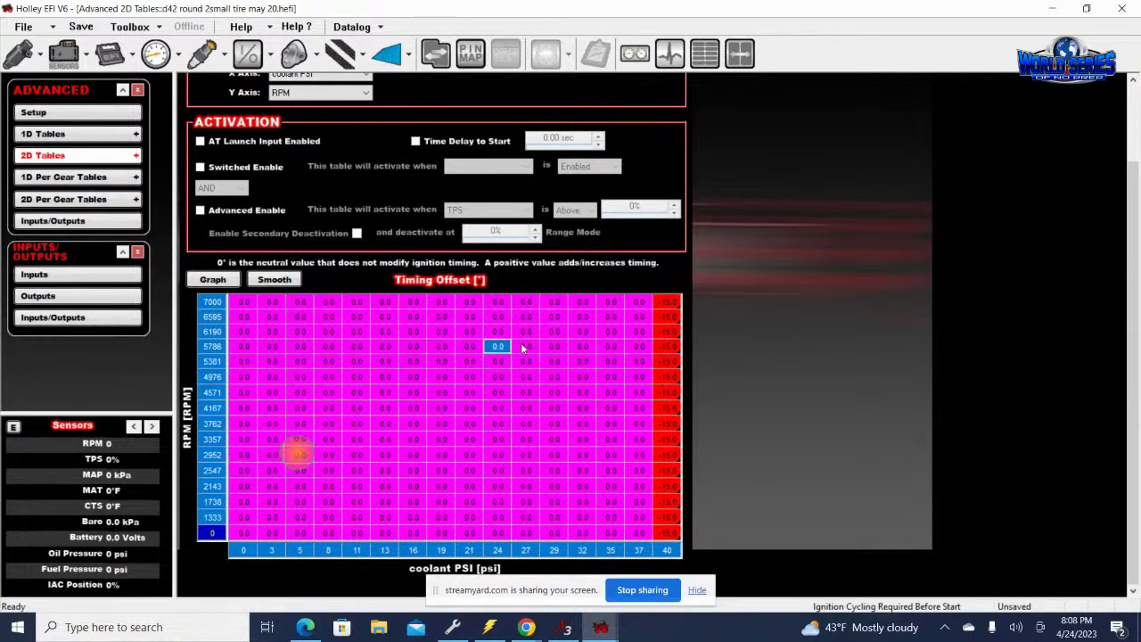
{"action": "left_click_drag", "start_coordinate": [494, 365], "coordinate": [553, 330]}
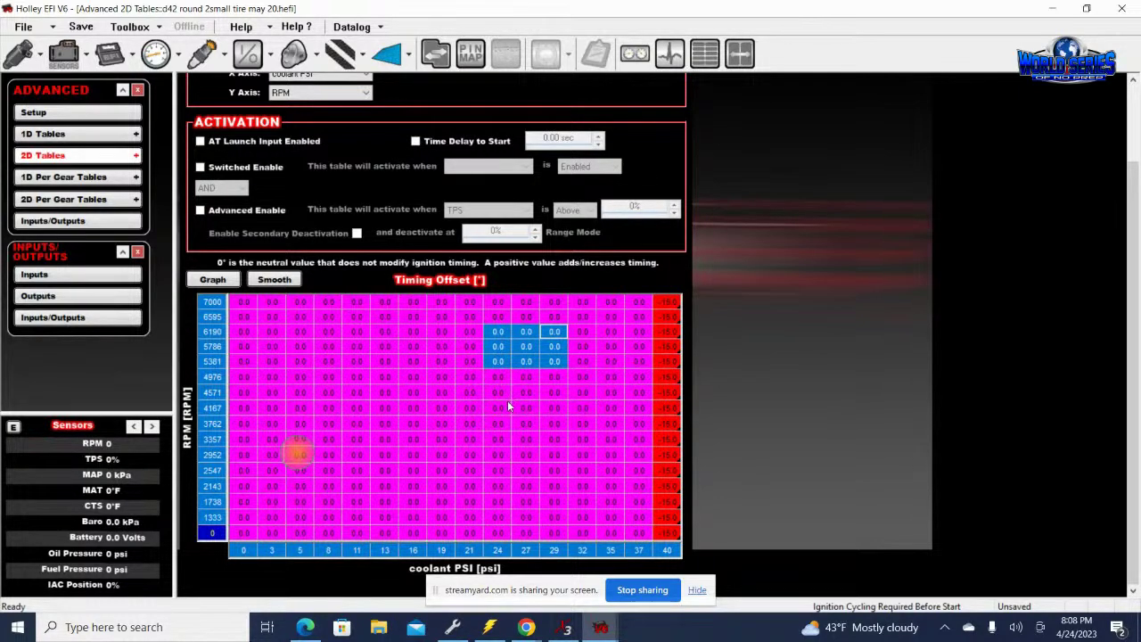
{"action": "left_click_drag", "start_coordinate": [507, 408], "coordinate": [662, 310]}
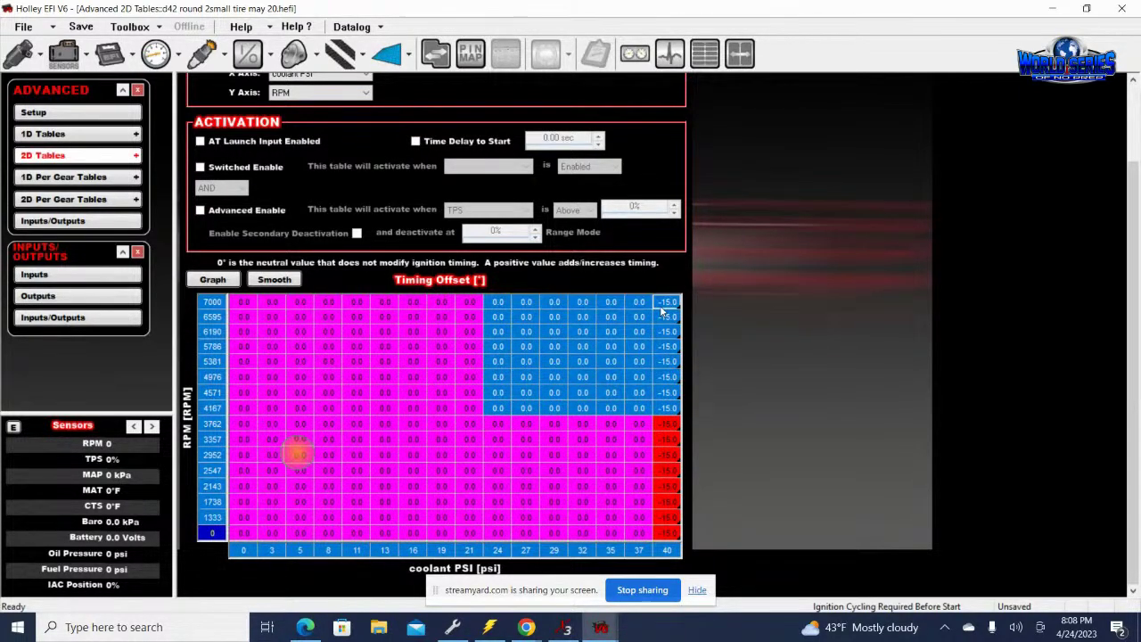
{"action": "right_click", "coordinate": [662, 310]}
{"action": "left_click", "coordinate": [705, 441]}
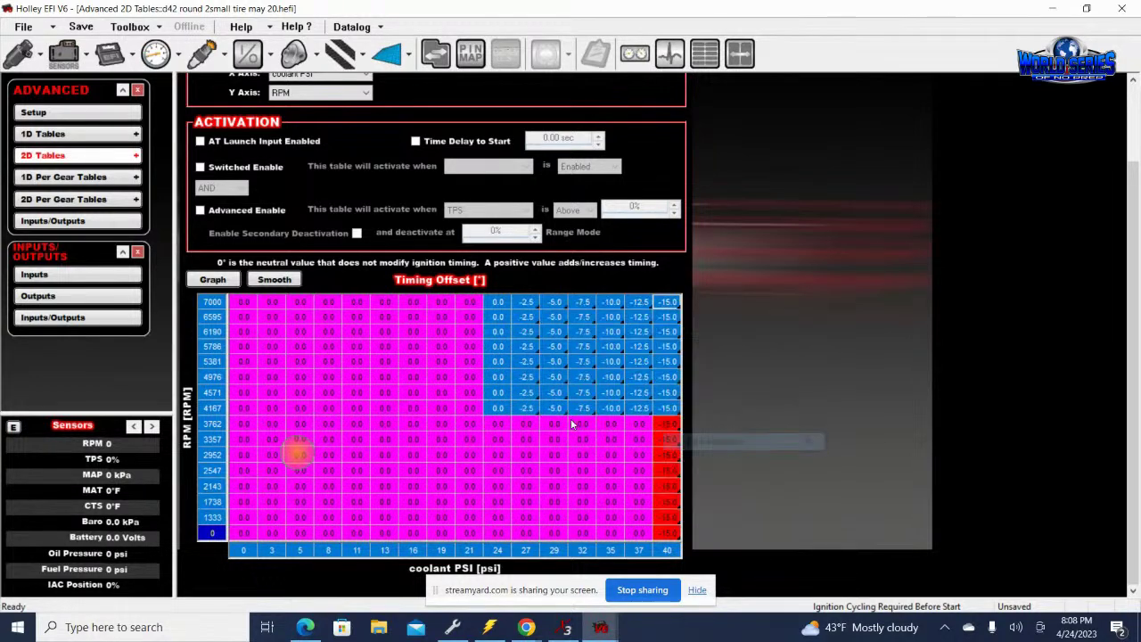
{"action": "left_click", "coordinate": [519, 408]}
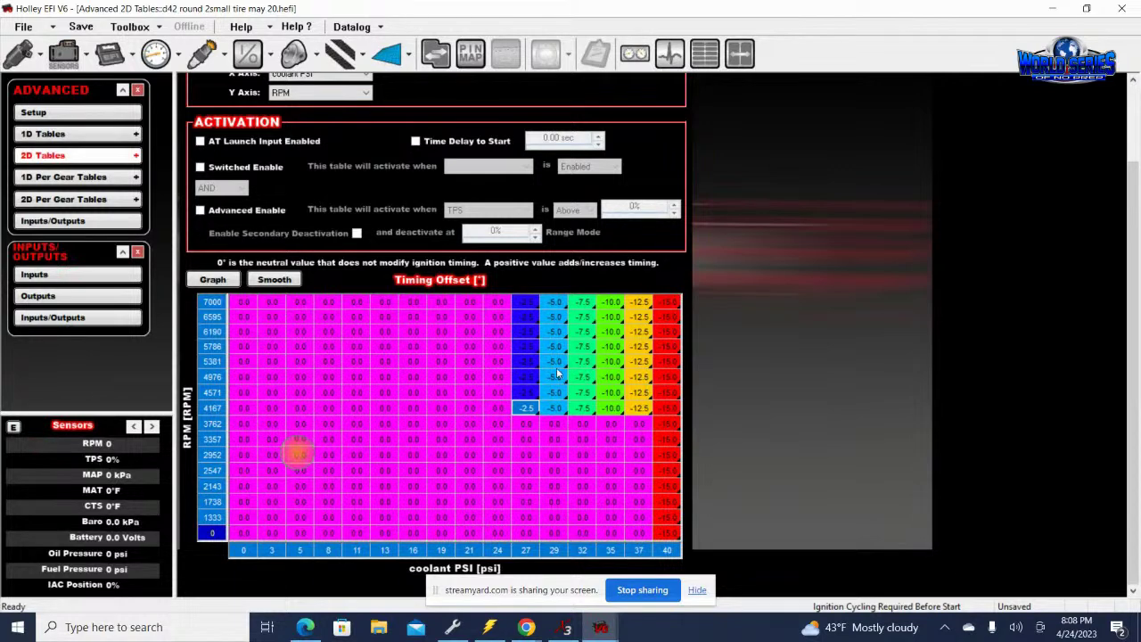
Set the timing offset to -25 in the 29 to 37 psi columns across all RPM rows.
{"action": "left_click_drag", "start_coordinate": [548, 410], "coordinate": [639, 304]}
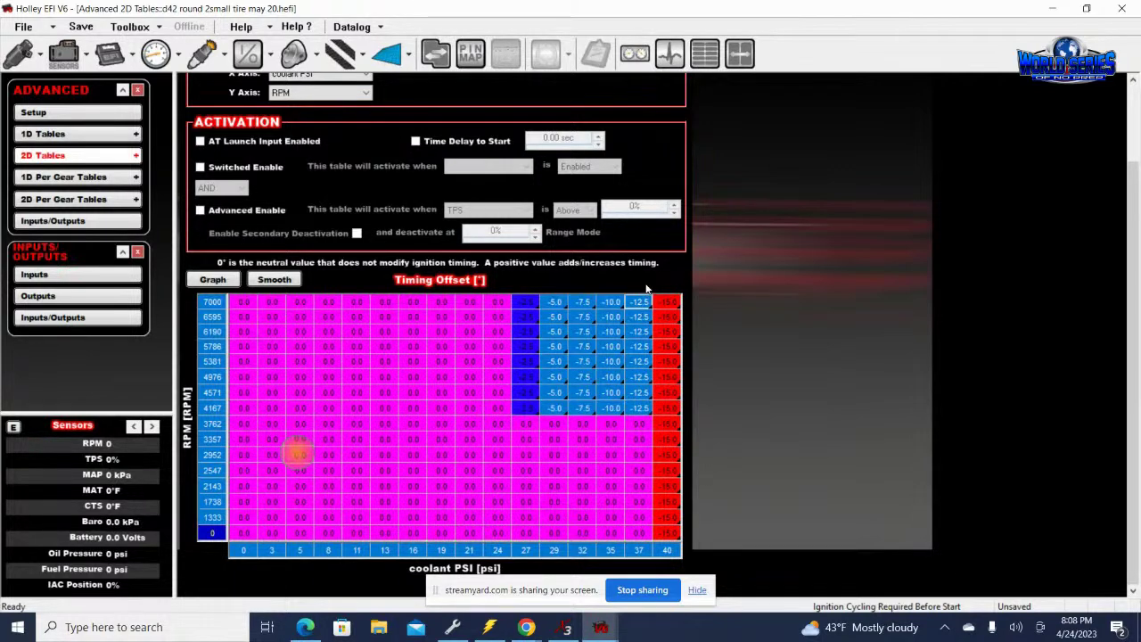
{"action": "left_click_drag", "start_coordinate": [550, 534], "coordinate": [635, 308]}
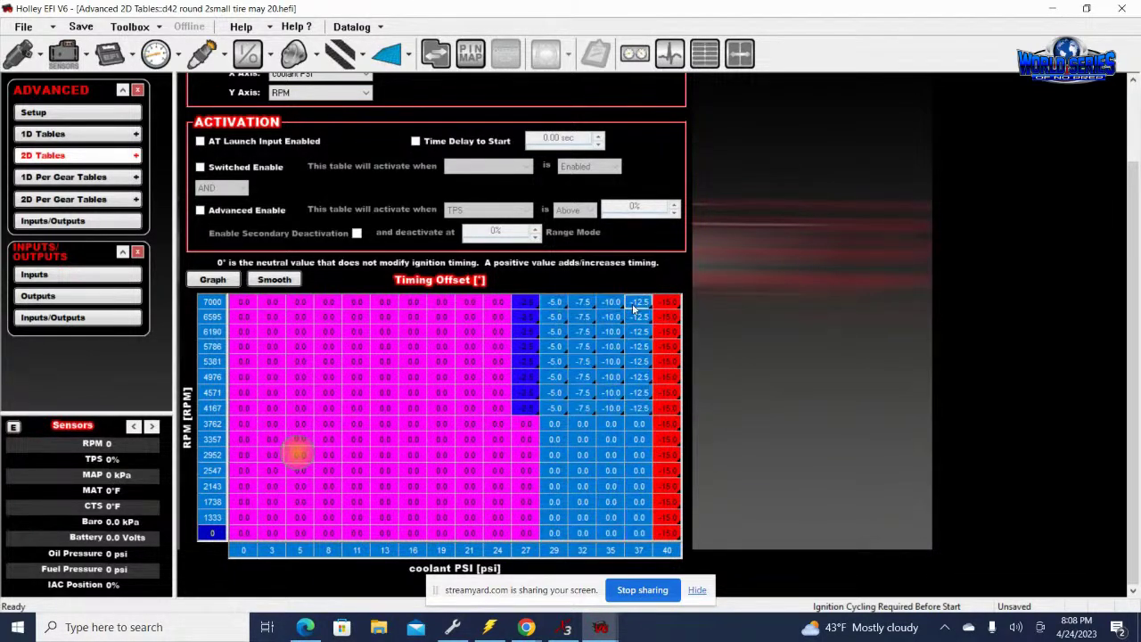
{"action": "type", "text": "-1"}
{"action": "type", "text": "5"}
{"action": "key", "text": "Return"}
Change the 40 psi column's timing offsets to -20 and finally to -25 for all RPM rows.
{"action": "mouse_move", "coordinate": [668, 303]}
{"action": "left_mouse_down"}
{"action": "mouse_move", "coordinate": [676, 533]}
{"action": "mouse_move", "coordinate": [662, 295]}
{"action": "left_mouse_up"}
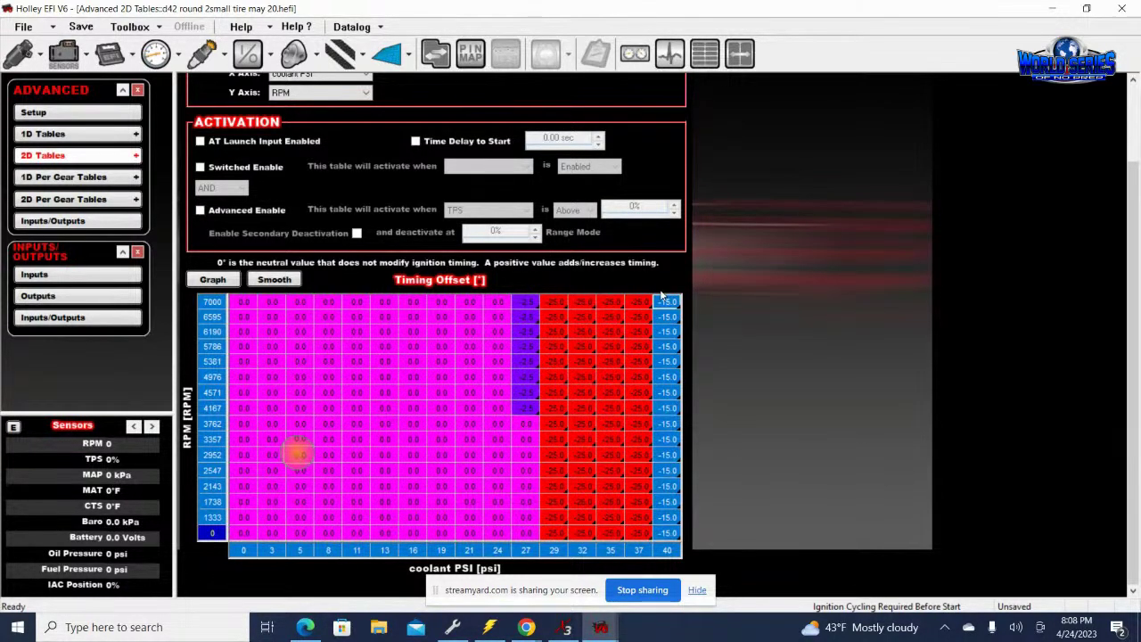
{"action": "type", "text": "-20"}
{"action": "key", "text": "Return"}
{"action": "type", "text": "-2"}
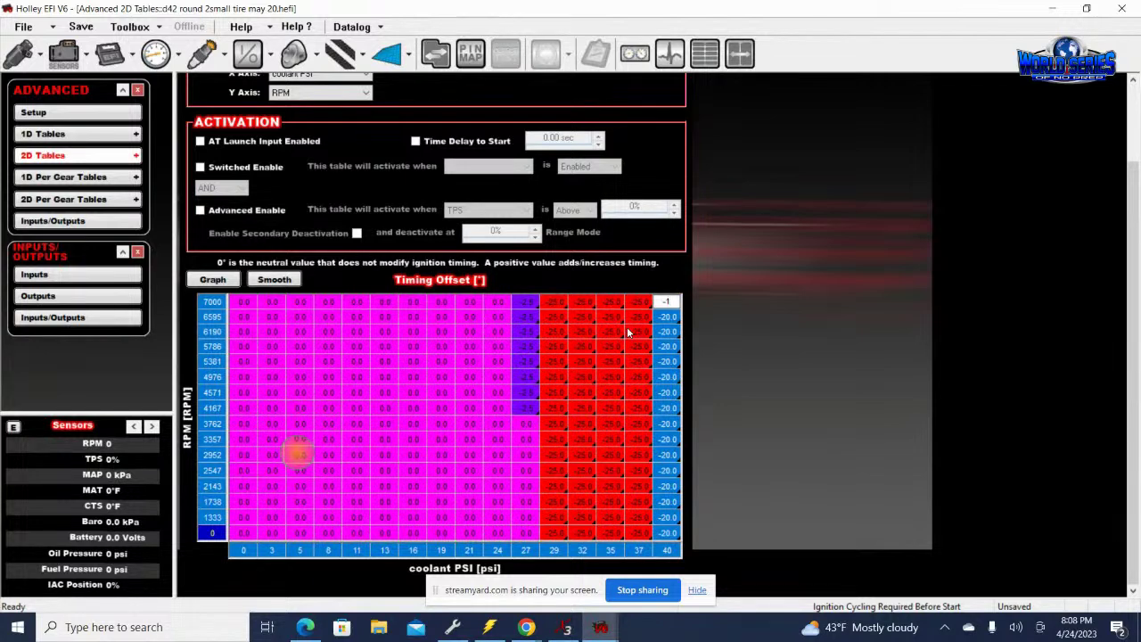
{"action": "type", "text": "5"}
{"action": "key", "text": "Return"}
Review the coolant safety table's timing offset cells together with its setup and activation settings.
{"action": "left_click_drag", "start_coordinate": [589, 360], "coordinate": [554, 361]}
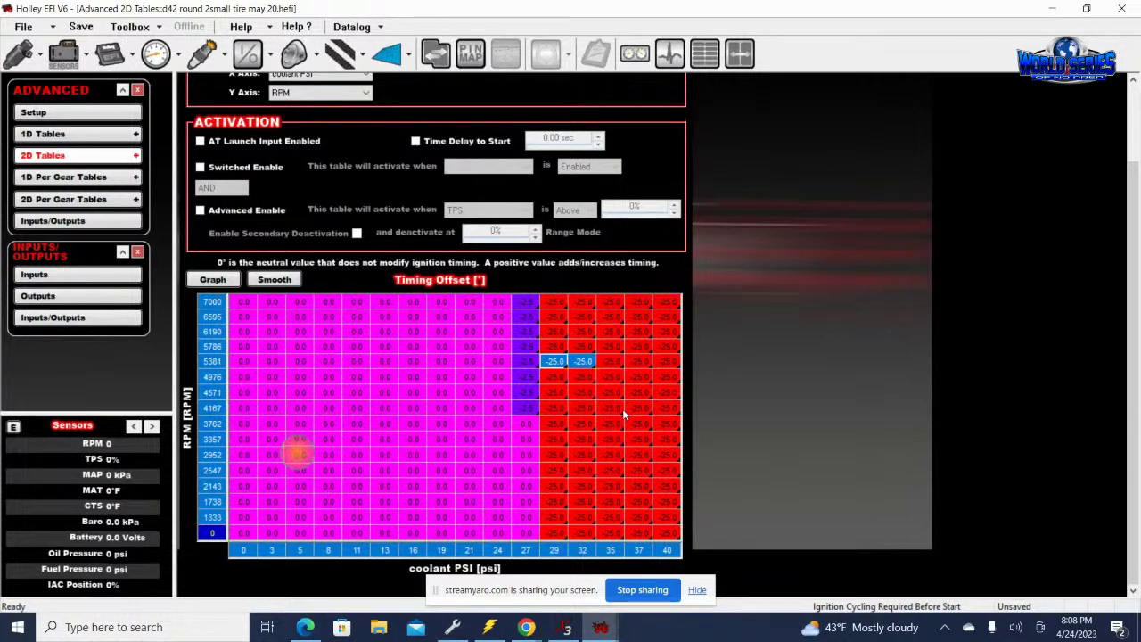
{"action": "left_click", "coordinate": [510, 360]}
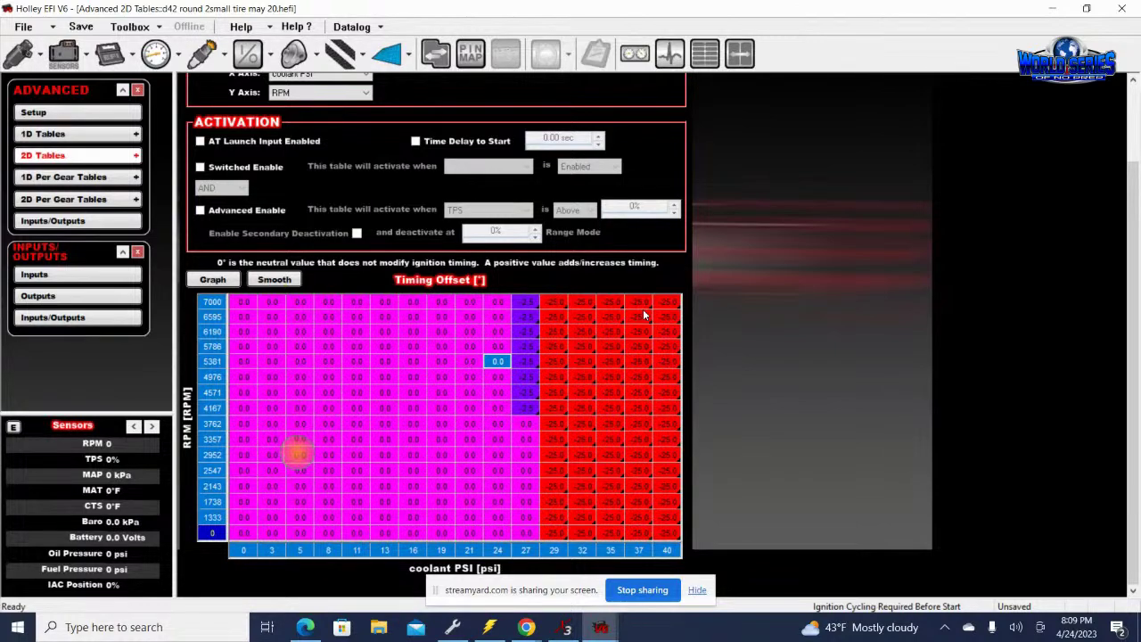
{"action": "scroll", "coordinate": [1136, 236], "scroll_direction": "up", "scroll_amount": 1}
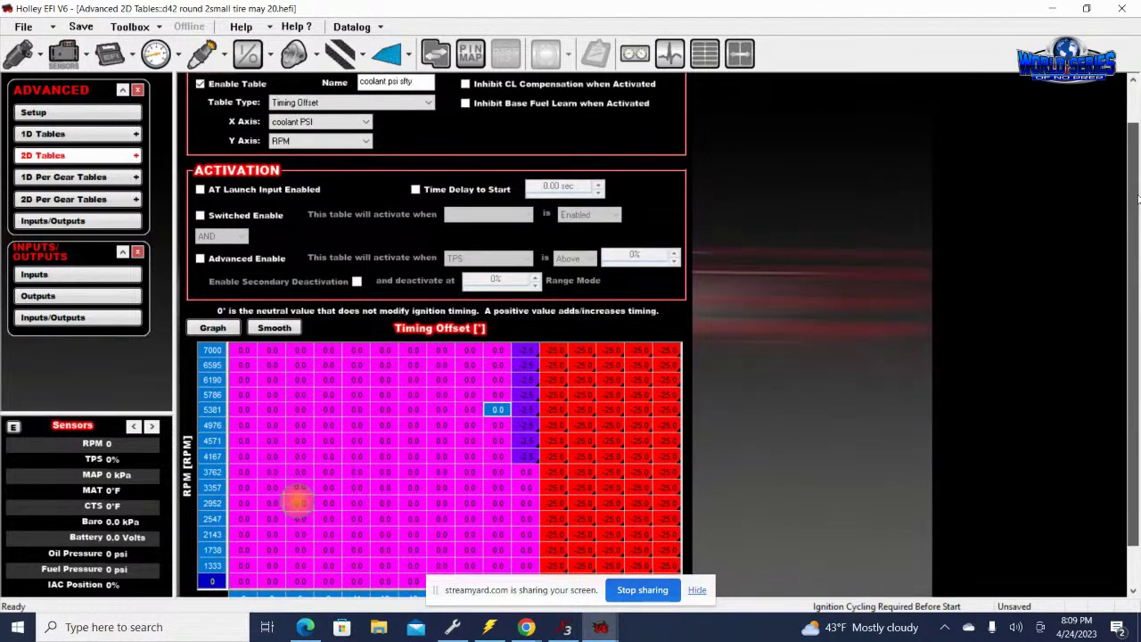
{"action": "scroll", "coordinate": [1137, 237], "scroll_direction": "down", "scroll_amount": 1}
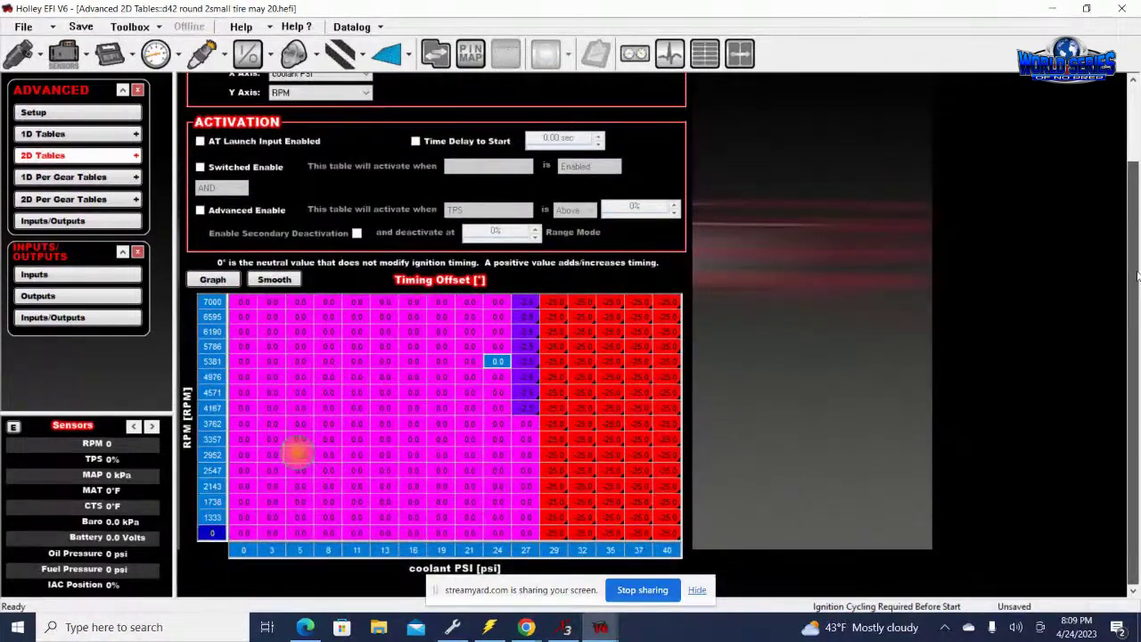
{"action": "left_click_drag", "start_coordinate": [1137, 239], "coordinate": [1137, 208]}
{"action": "scroll", "coordinate": [1136, 208], "scroll_direction": "up", "scroll_amount": 1}
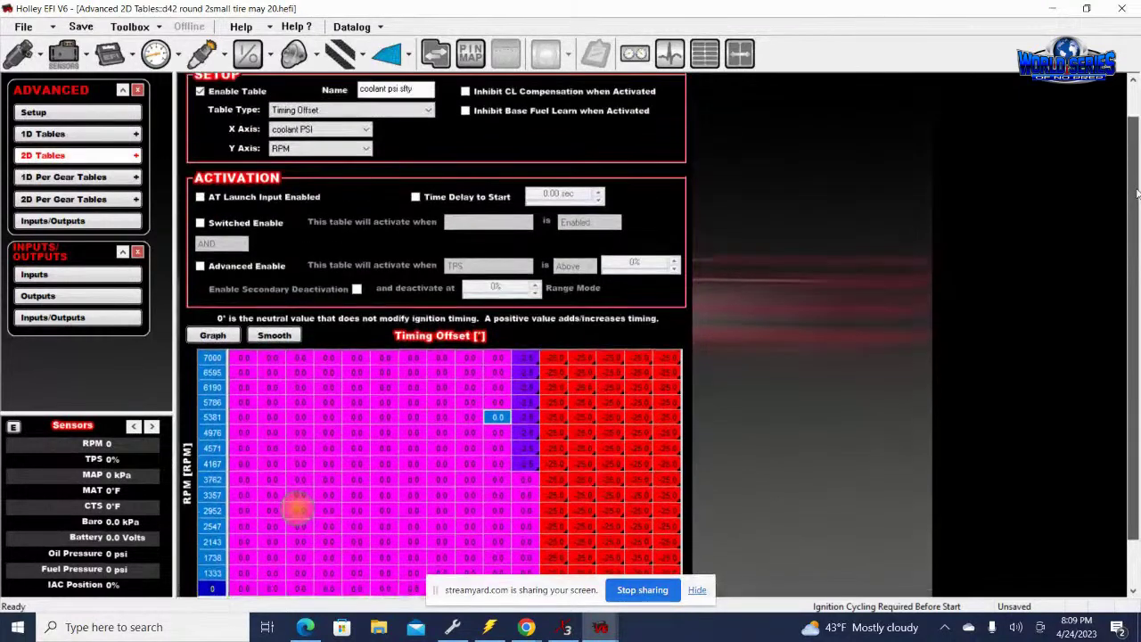
{"action": "left_click_drag", "start_coordinate": [1137, 209], "coordinate": [1133, 319]}
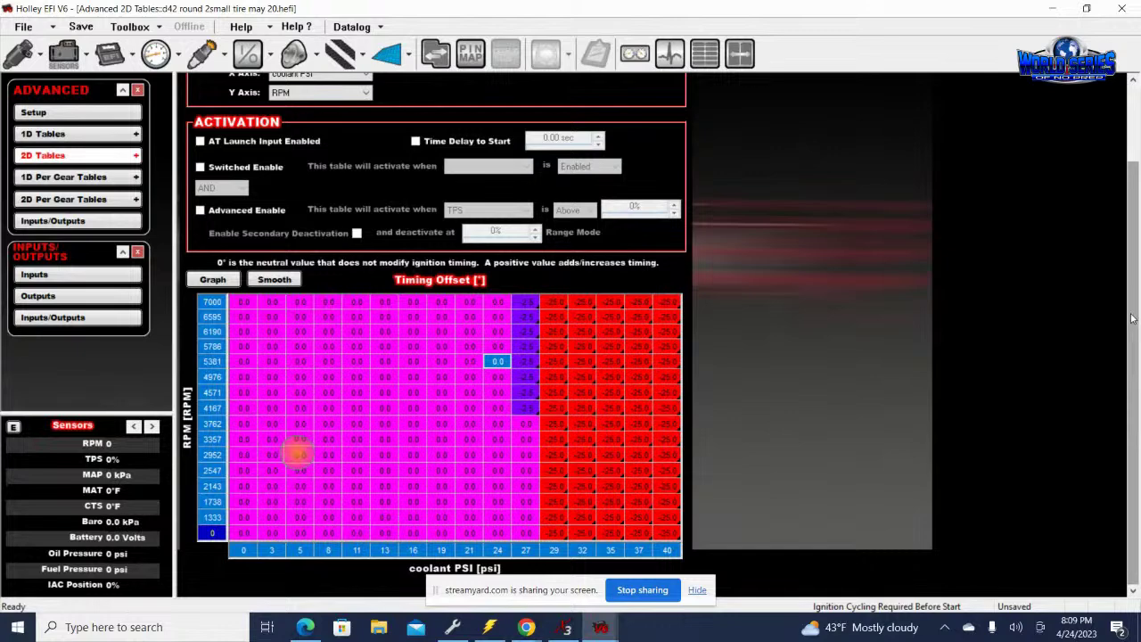
{"action": "left_click", "coordinate": [357, 454]}
{"action": "left_click_drag", "start_coordinate": [1134, 237], "coordinate": [1130, 162]}
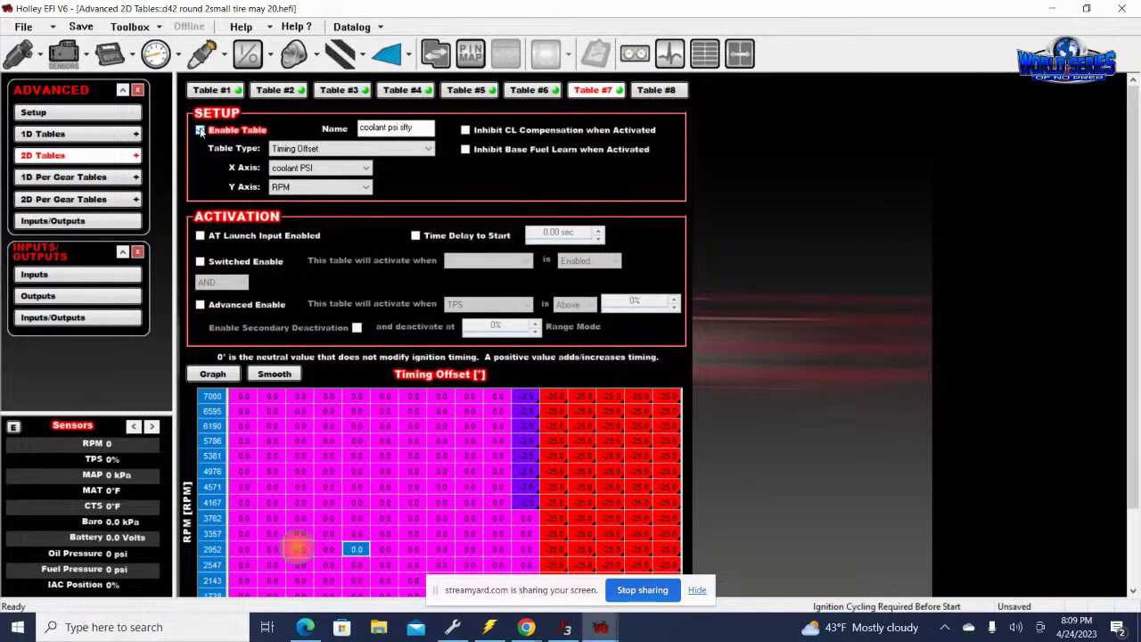
Disable the coolant safety table in 2D Table #7 and look over its cells.
{"action": "left_click", "coordinate": [201, 131]}
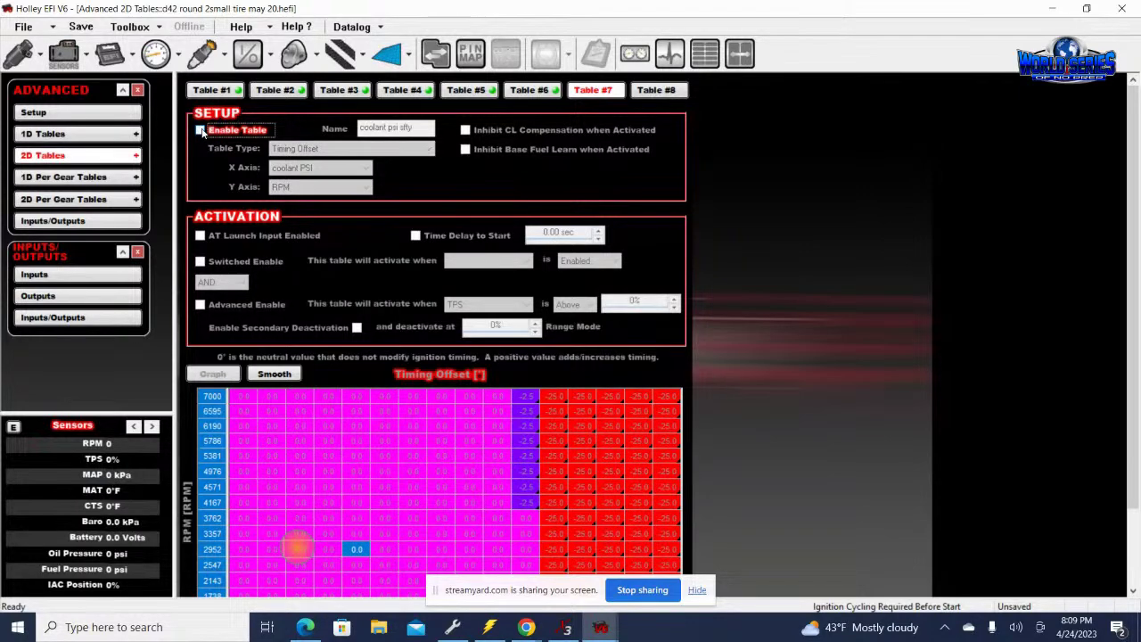
{"action": "left_click_drag", "start_coordinate": [1136, 218], "coordinate": [1130, 349]}
{"action": "left_click_drag", "start_coordinate": [1129, 272], "coordinate": [1126, 204]}
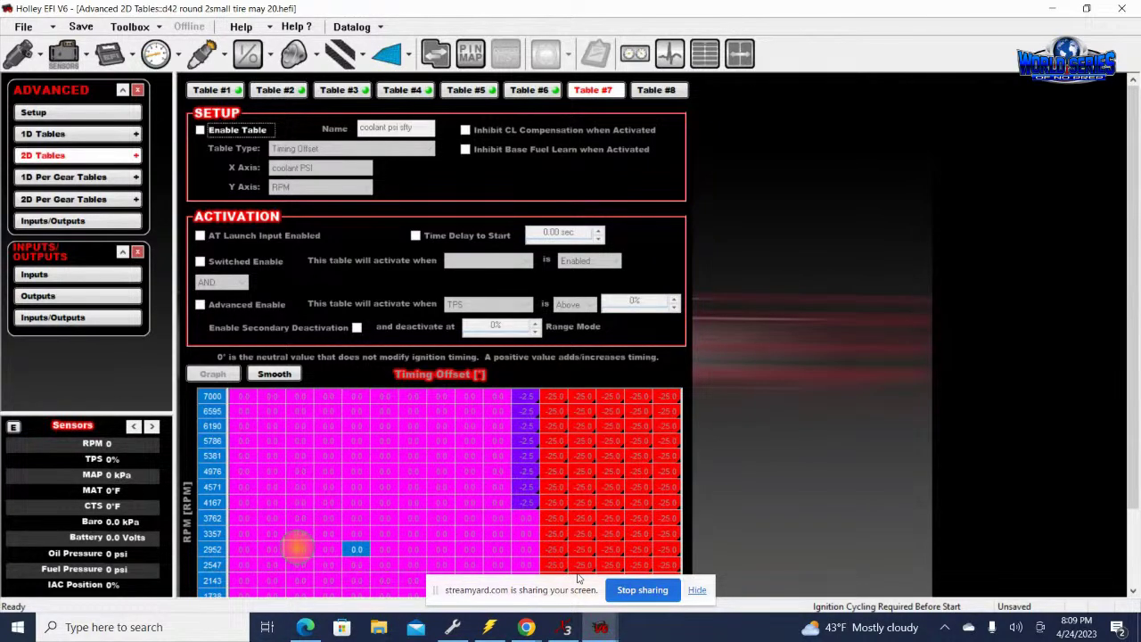
Switch to the StreamYard window in Google Chrome.
{"action": "mouse_move", "coordinate": [543, 635]}
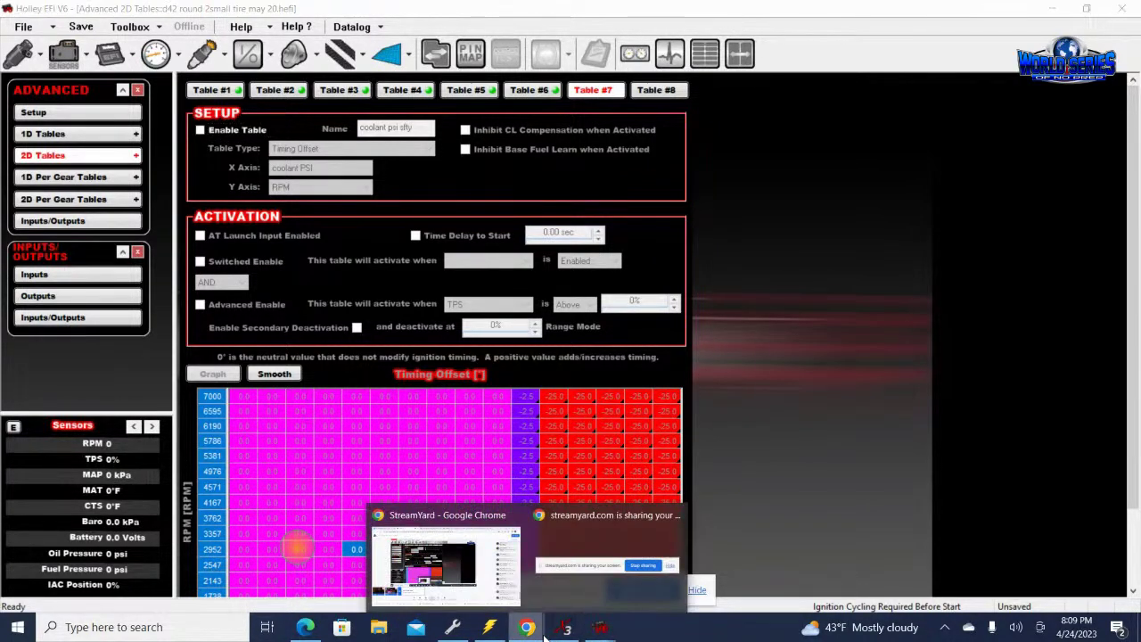
{"action": "left_click", "coordinate": [445, 546]}
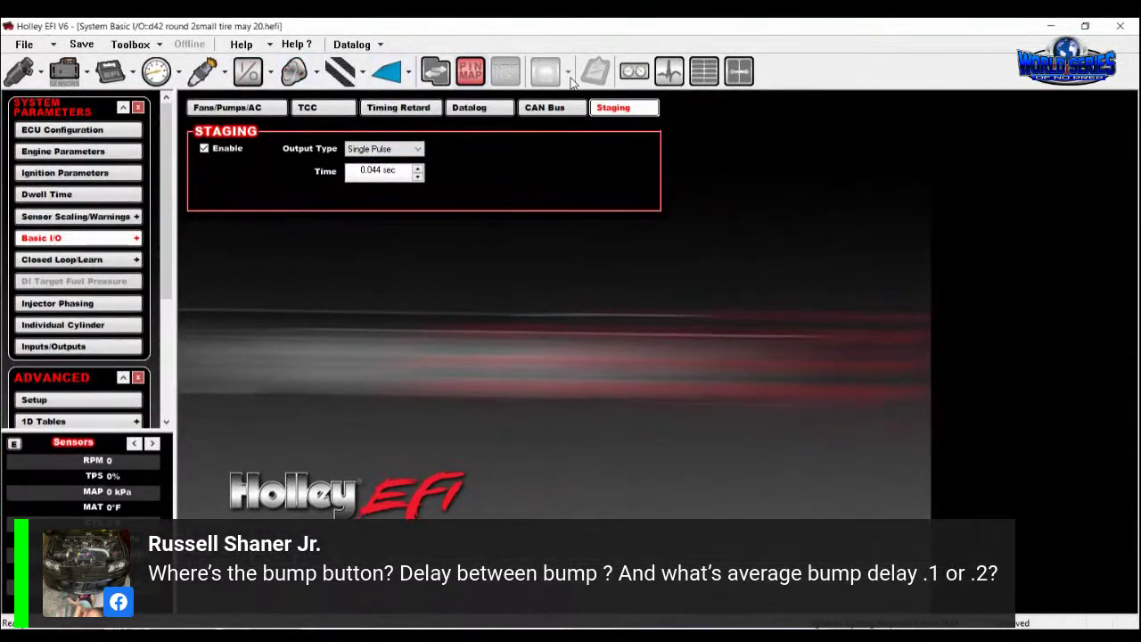
Examine the input assignments for staging in the ECU Pin Map and close it.
{"action": "left_click", "coordinate": [470, 72]}
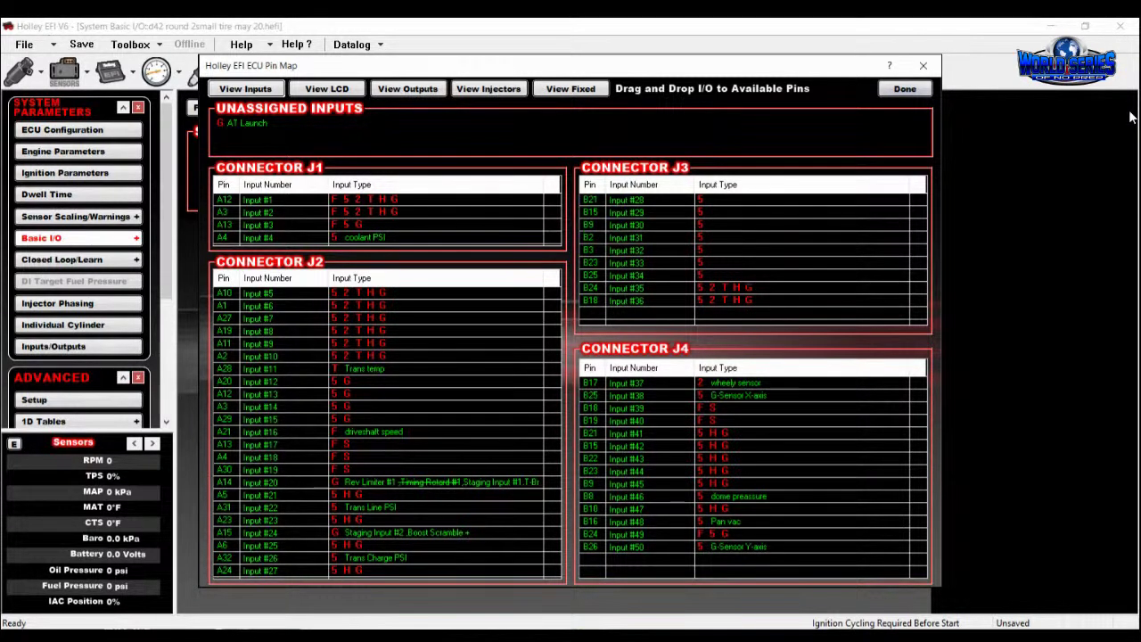
{"action": "left_click", "coordinate": [903, 88]}
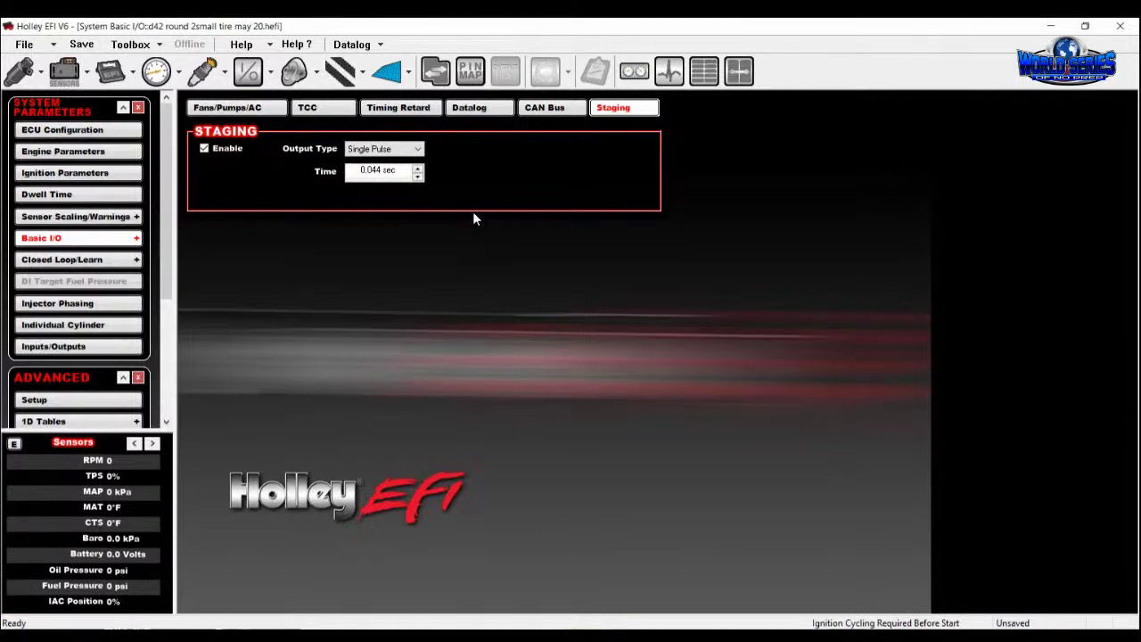
Change the staging output type to Duty Cycle to show its settings and return it to Single Pulse.
{"action": "key", "text": "Tab"}
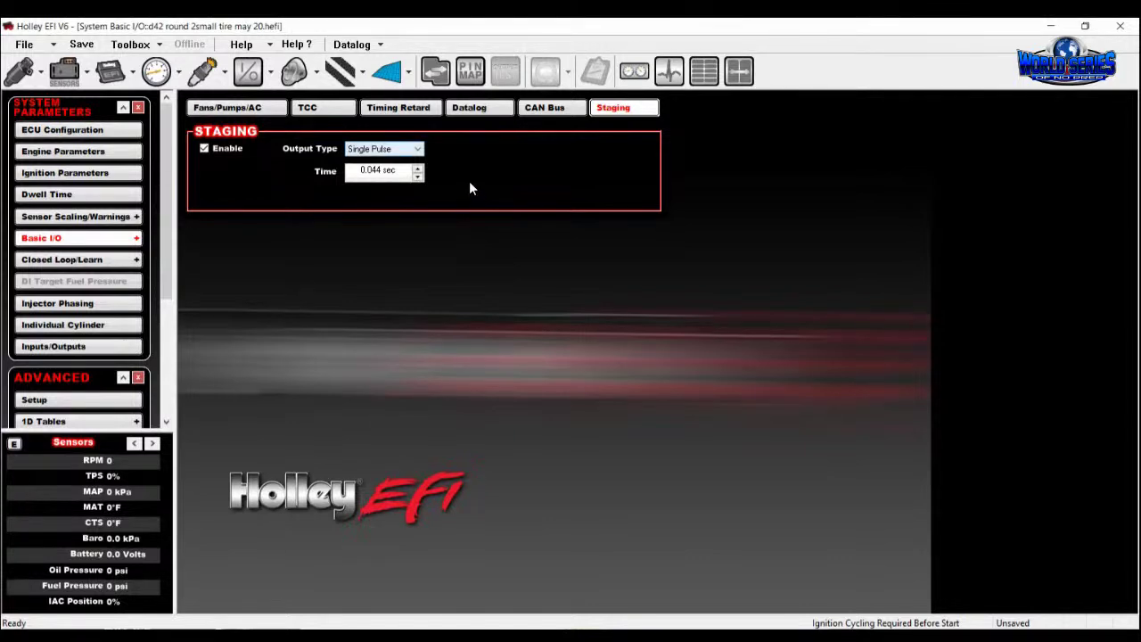
{"action": "key", "text": "Down"}
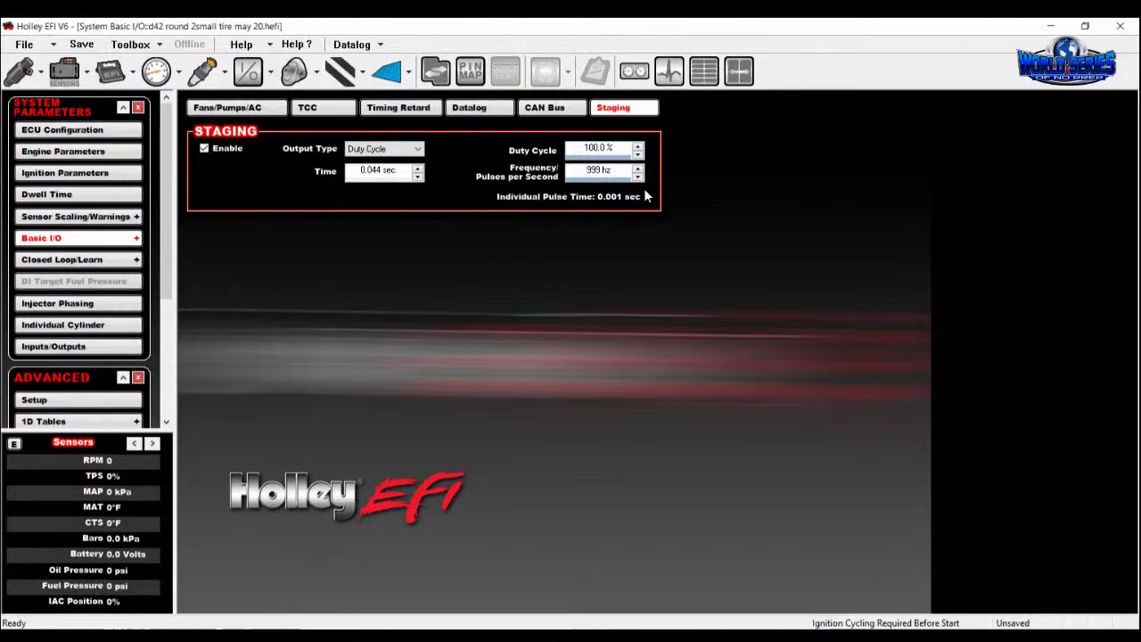
{"action": "key", "text": "Tab"}
{"action": "key", "text": "Up"}
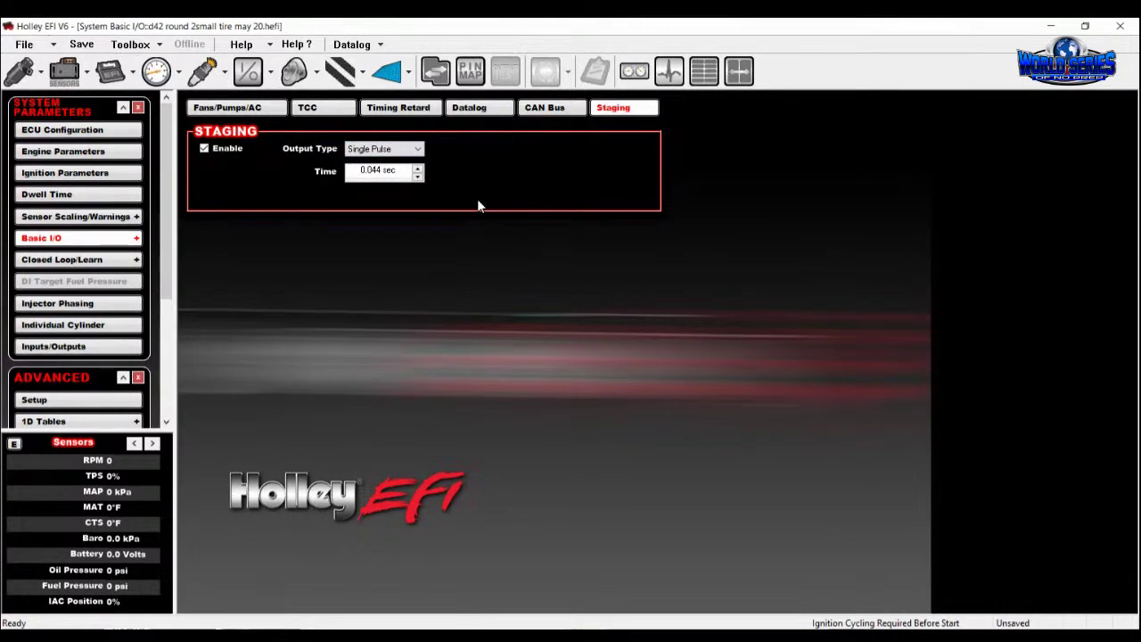
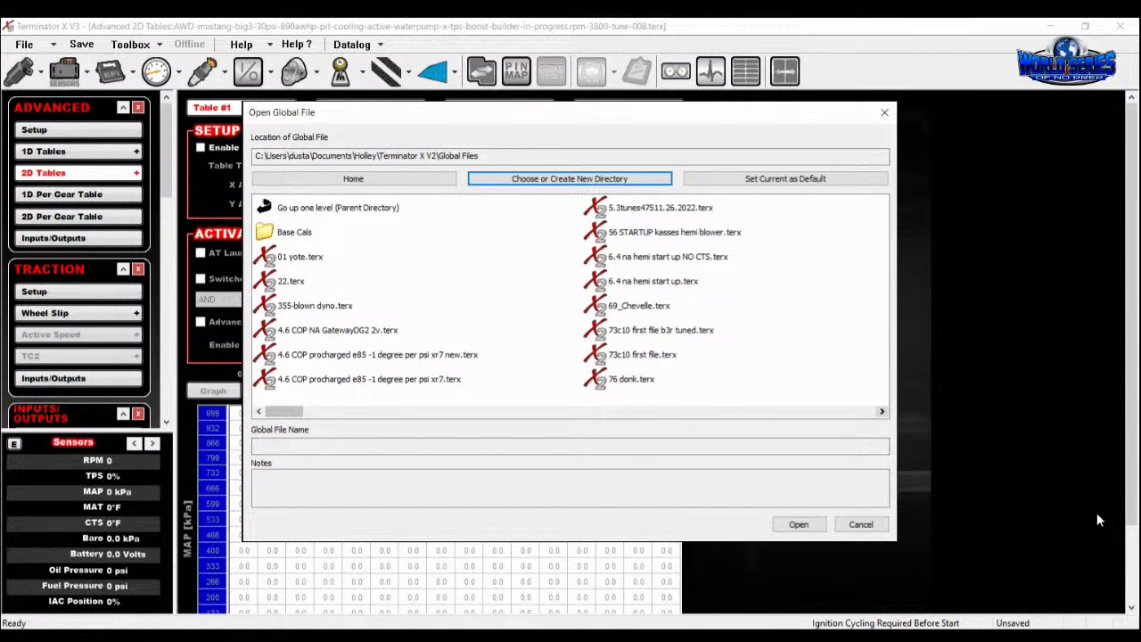
Open the global file "ahf pump gas.terx" and accept its upgrade to V3.
{"action": "scroll", "coordinate": [1097, 514], "scroll_direction": "down", "scroll_amount": 3}
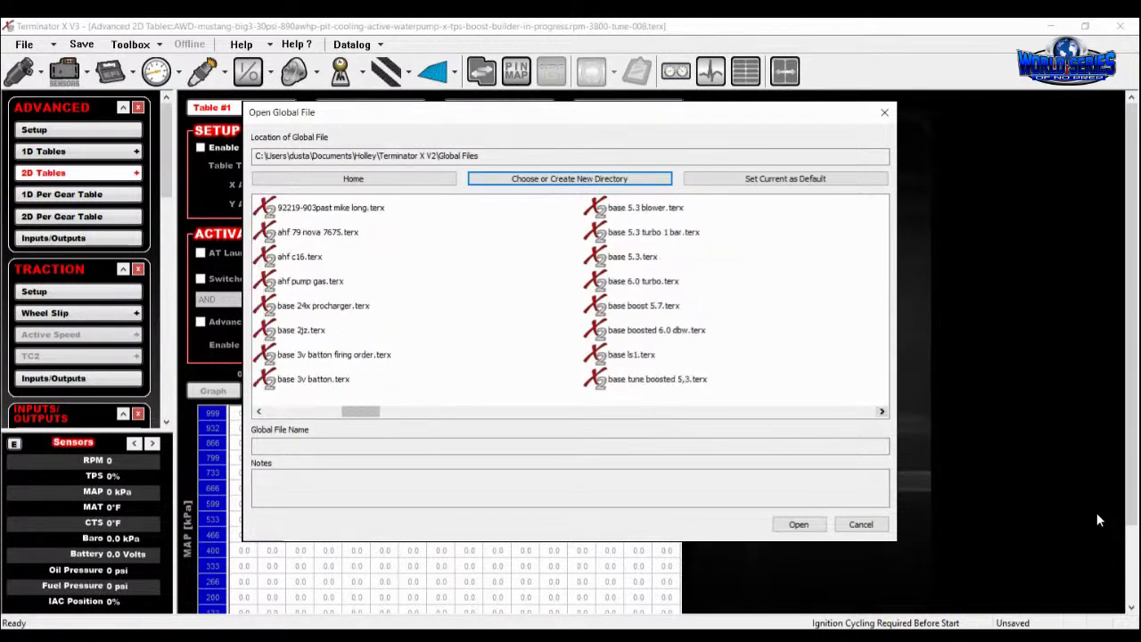
{"action": "double_click", "coordinate": [390, 355]}
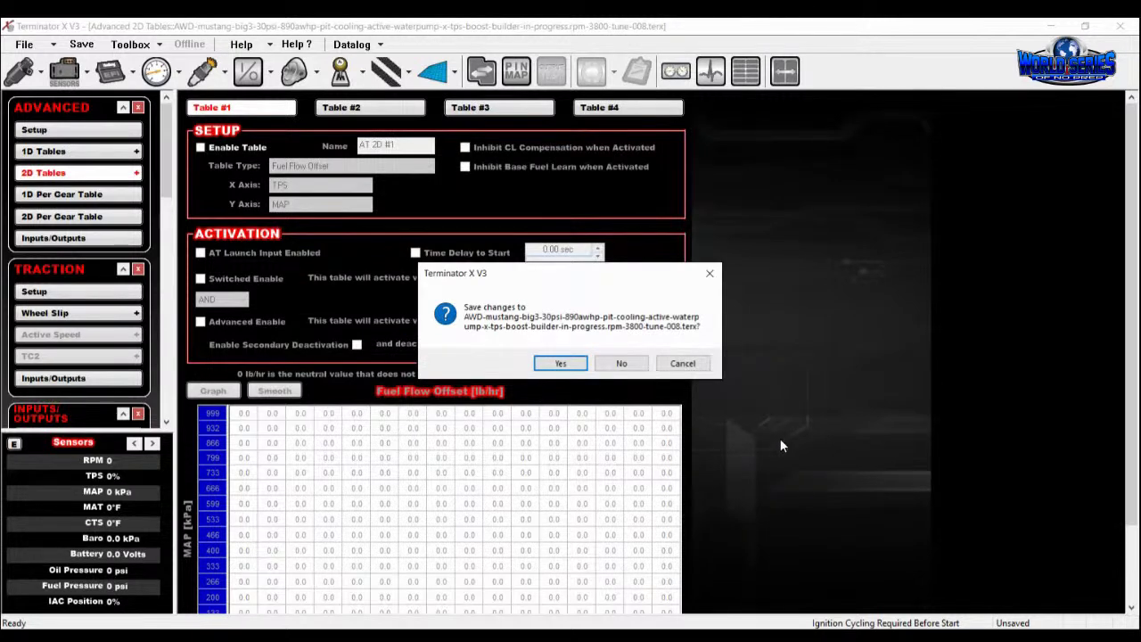
{"action": "key", "text": "Return"}
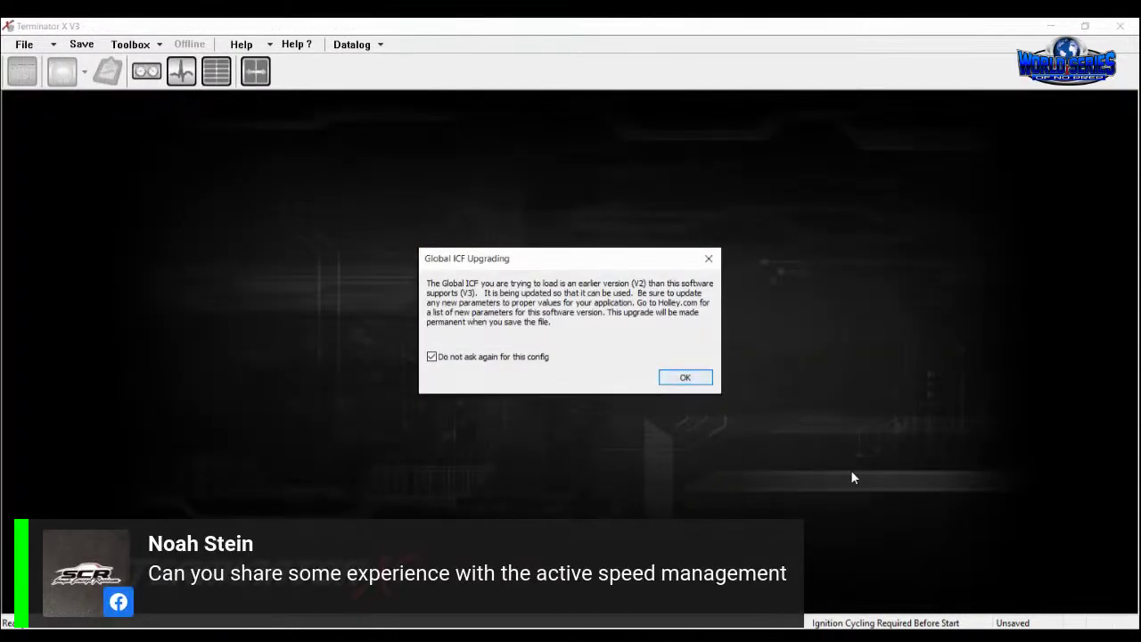
{"action": "key", "text": "Return"}
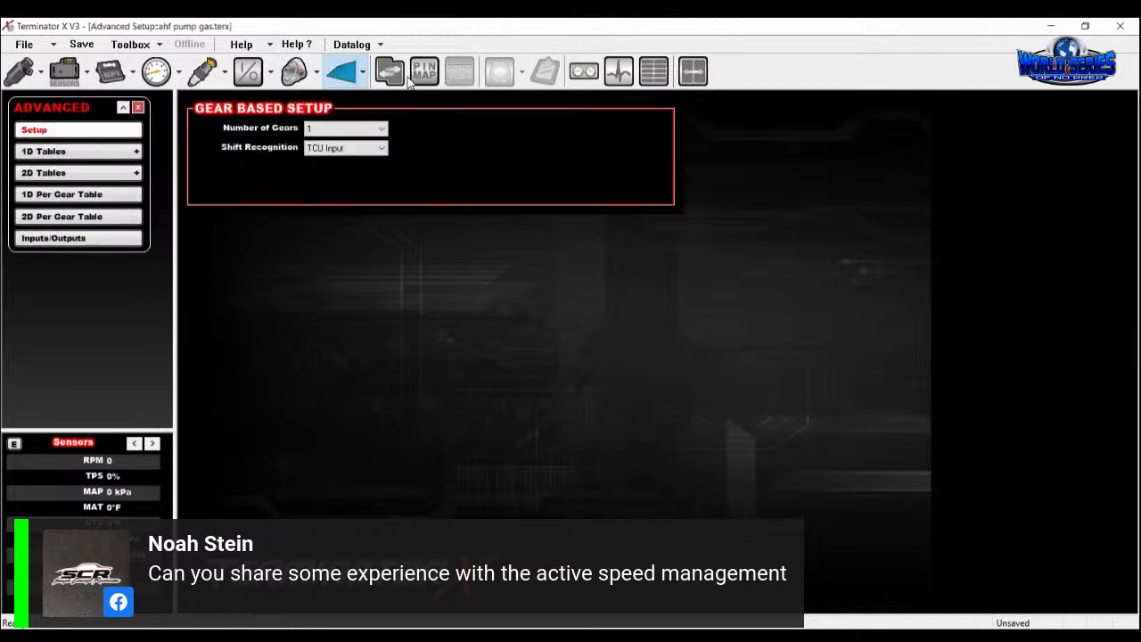
Enable 1D Table #1, name it "flex fuel multi" and set its table type to Fuel Flow Multiplier.
{"action": "left_click", "coordinate": [67, 152]}
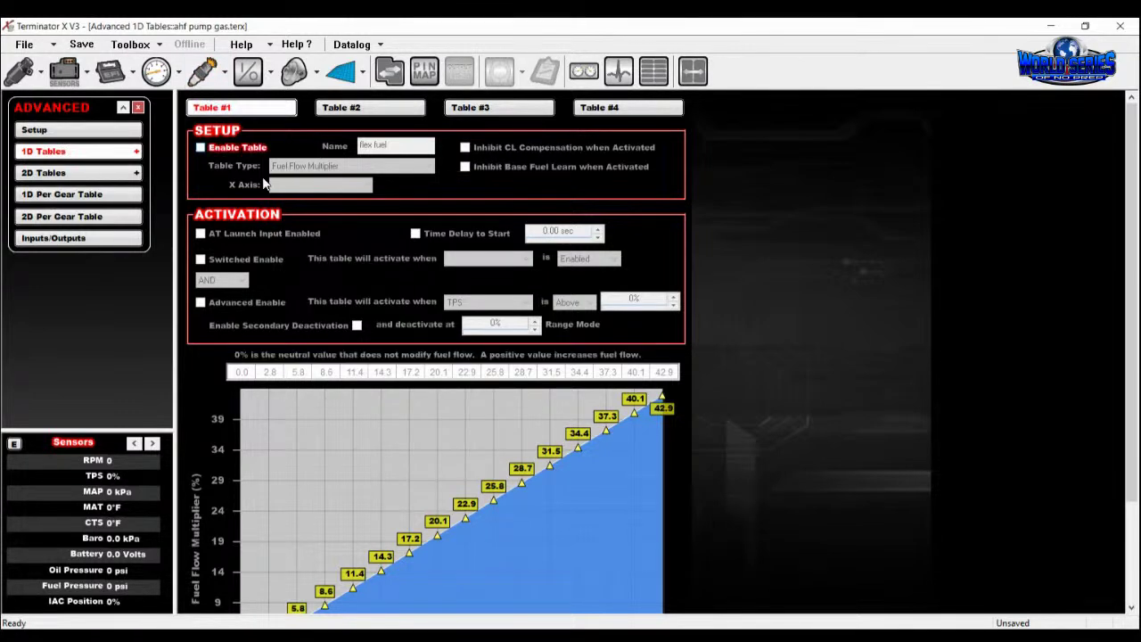
{"action": "left_click", "coordinate": [239, 147]}
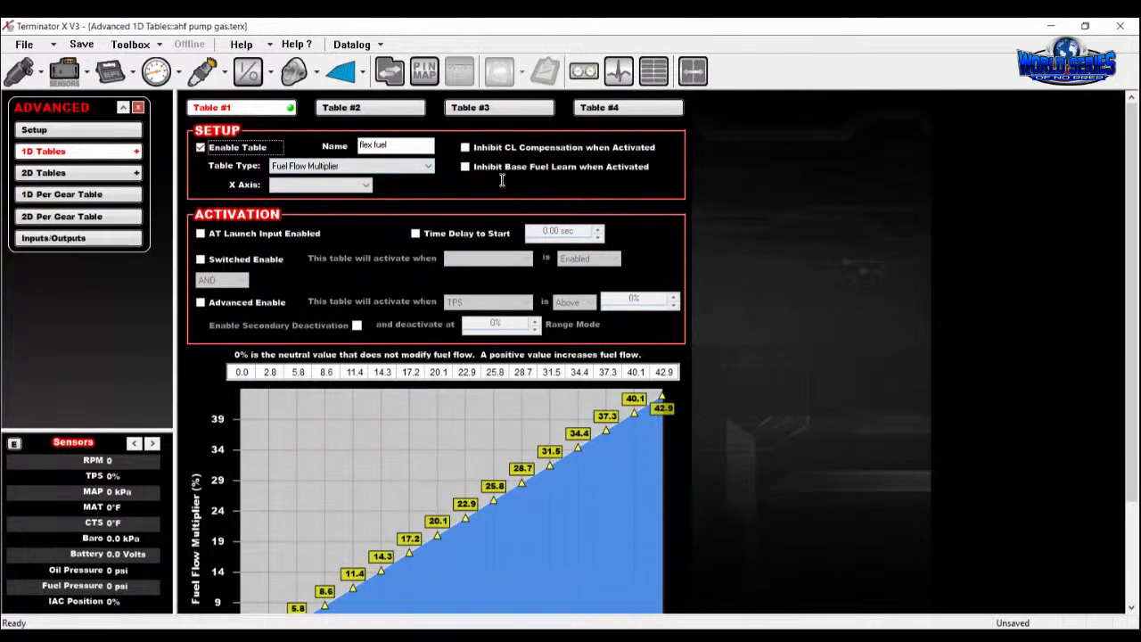
{"action": "key", "text": "Tab"}
{"action": "type", "text": "mul"}
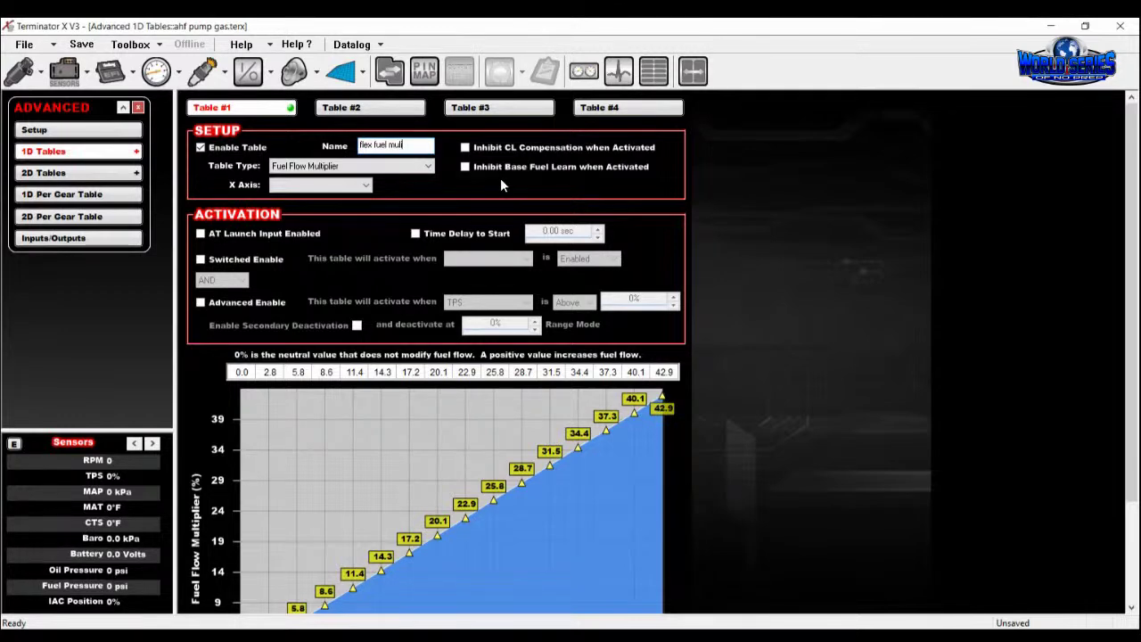
{"action": "type", "text": "ti"}
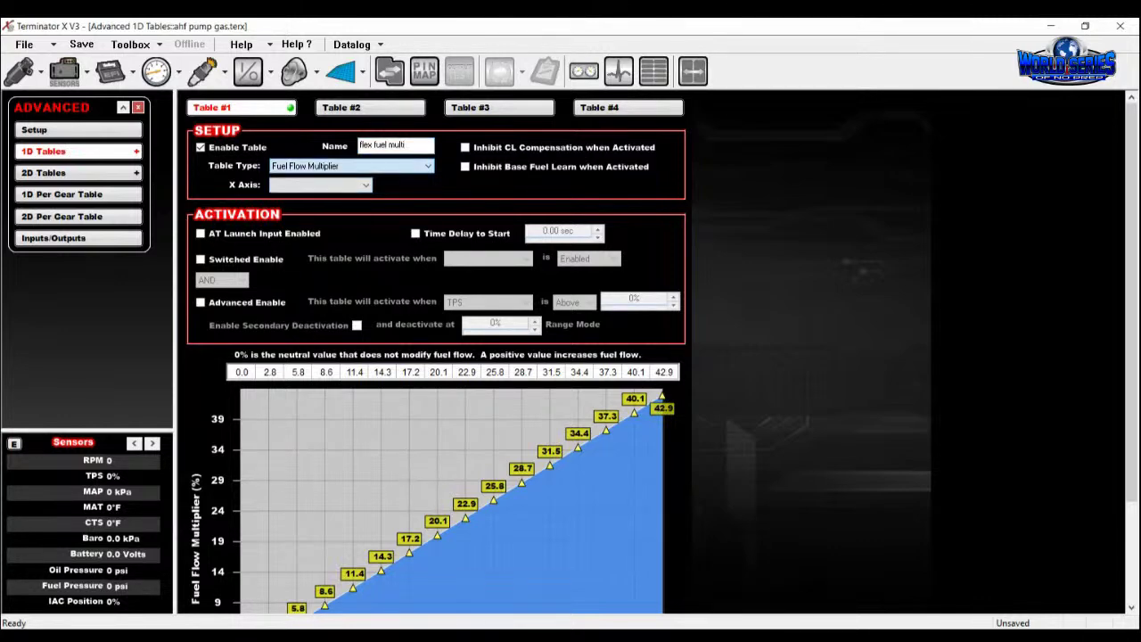
{"action": "left_click", "coordinate": [413, 257]}
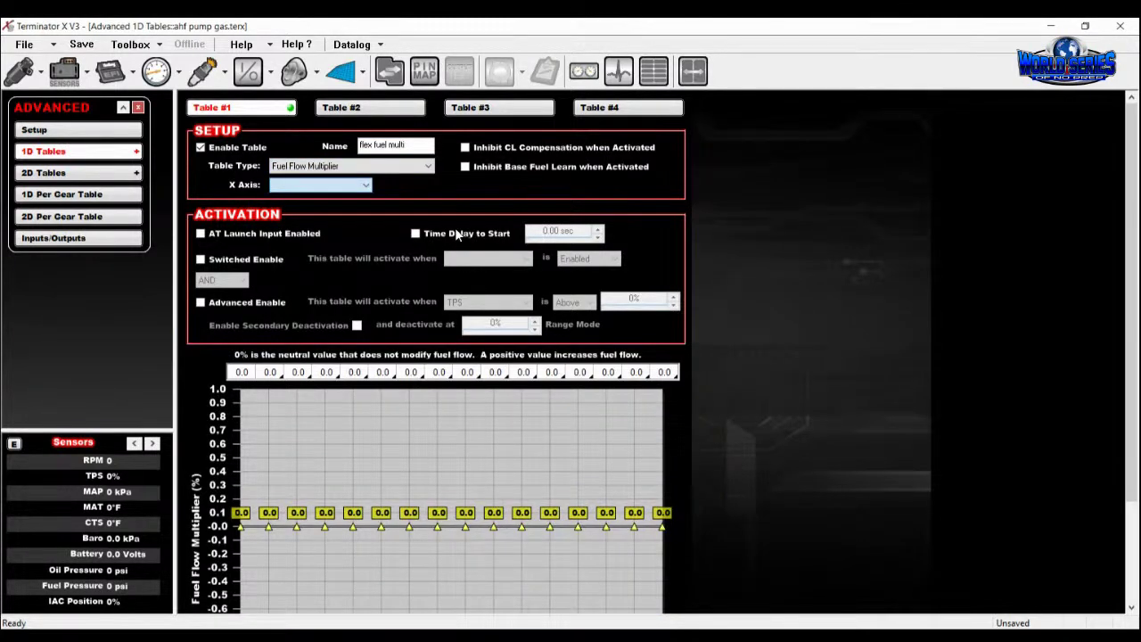
Enable the flex fuel input #1 and assign it as the X axis of the flex fuel multi table.
{"action": "key", "text": "Down"}
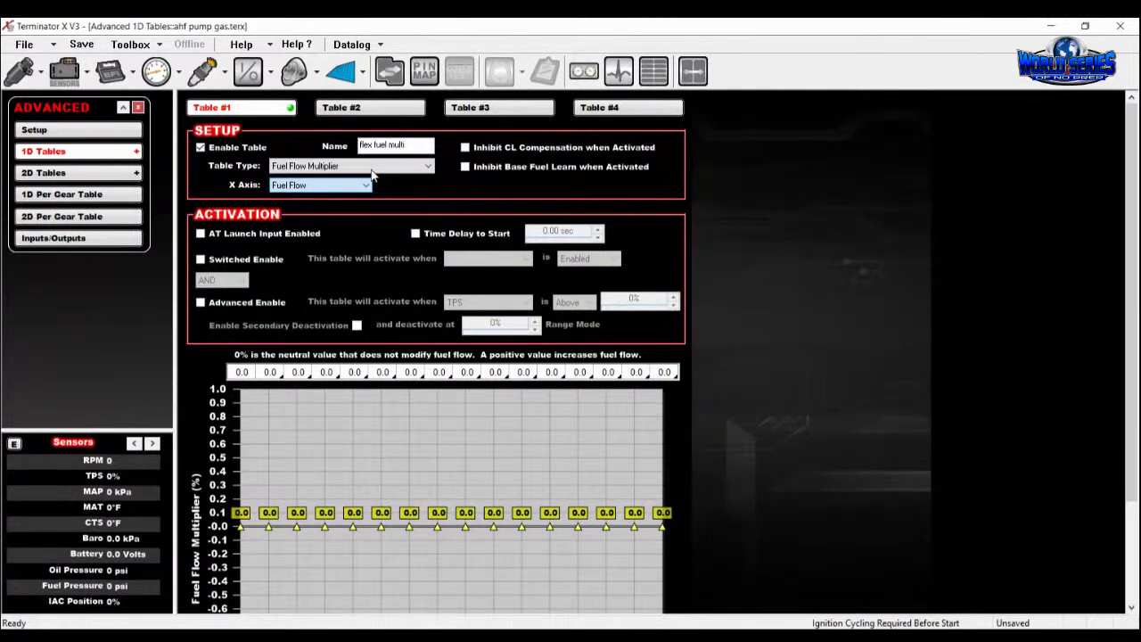
{"action": "left_click", "coordinate": [249, 71]}
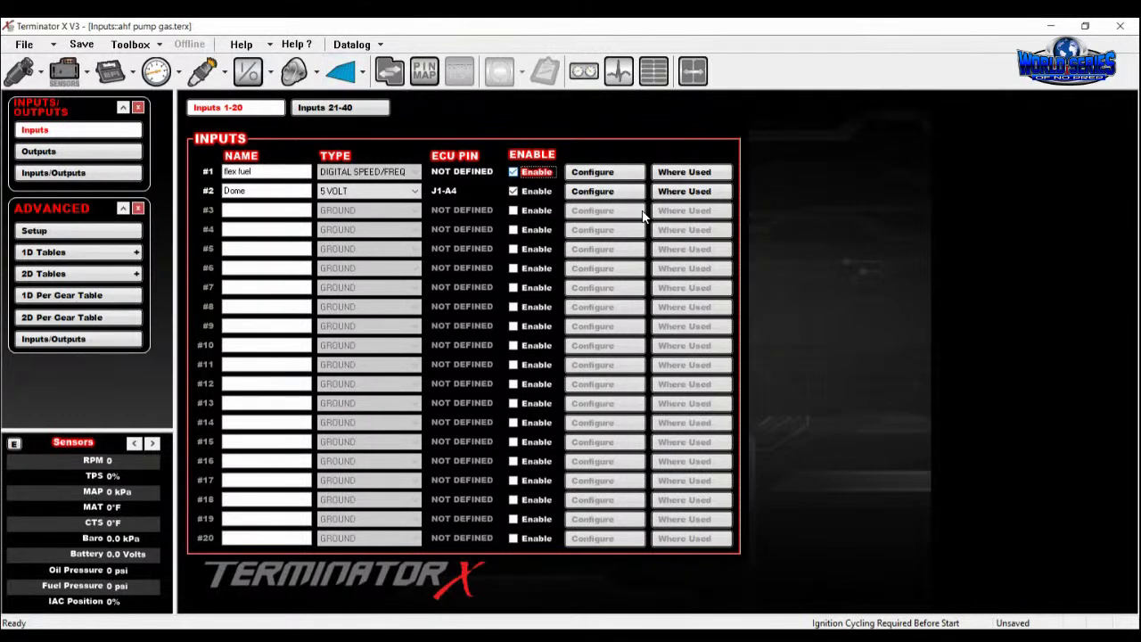
{"action": "left_click", "coordinate": [339, 71]}
{"action": "left_click", "coordinate": [85, 152]}
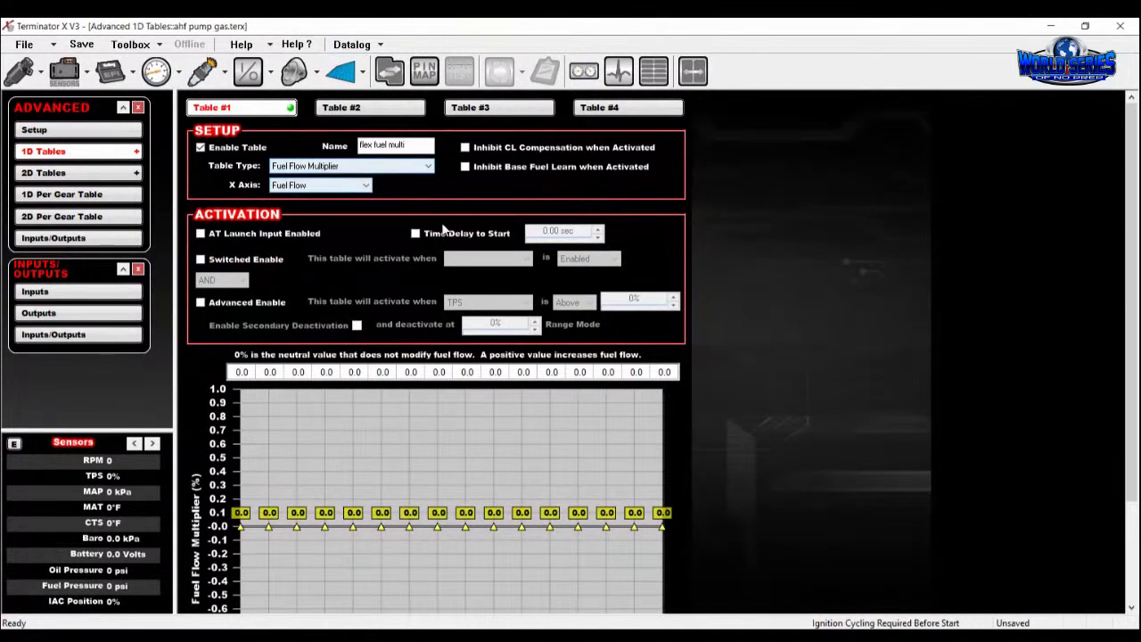
{"action": "key", "text": "Down"}
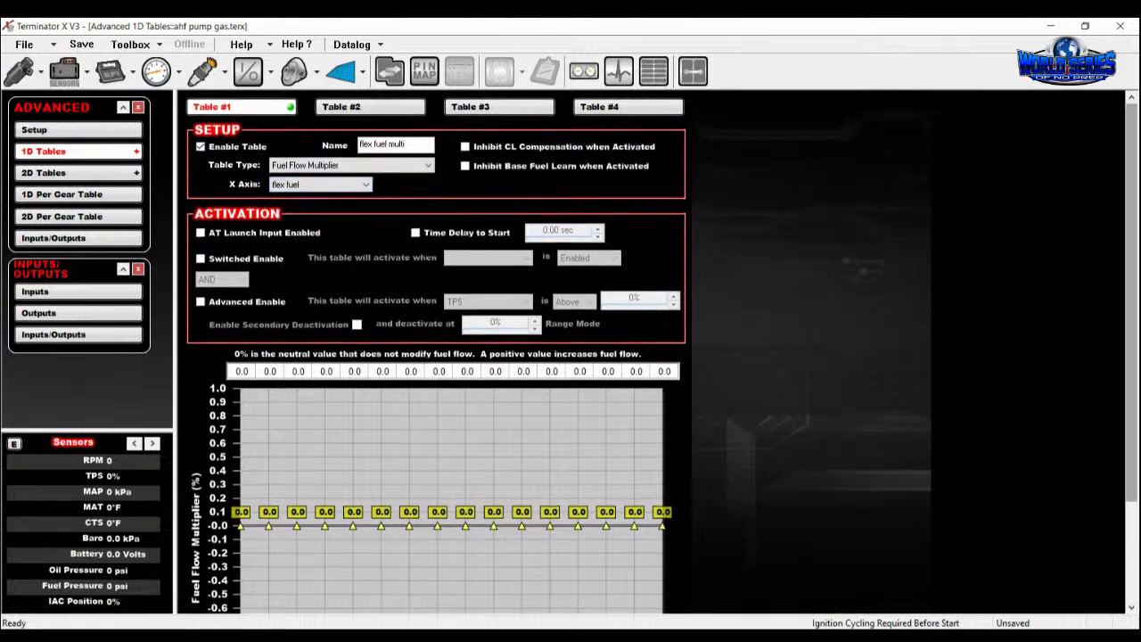
Fill the flex fuel multi table with a linear ramp from 0 to 39% fuel flow at 100% flex fuel.
{"action": "scroll", "coordinate": [443, 229], "scroll_direction": "down", "scroll_amount": 2}
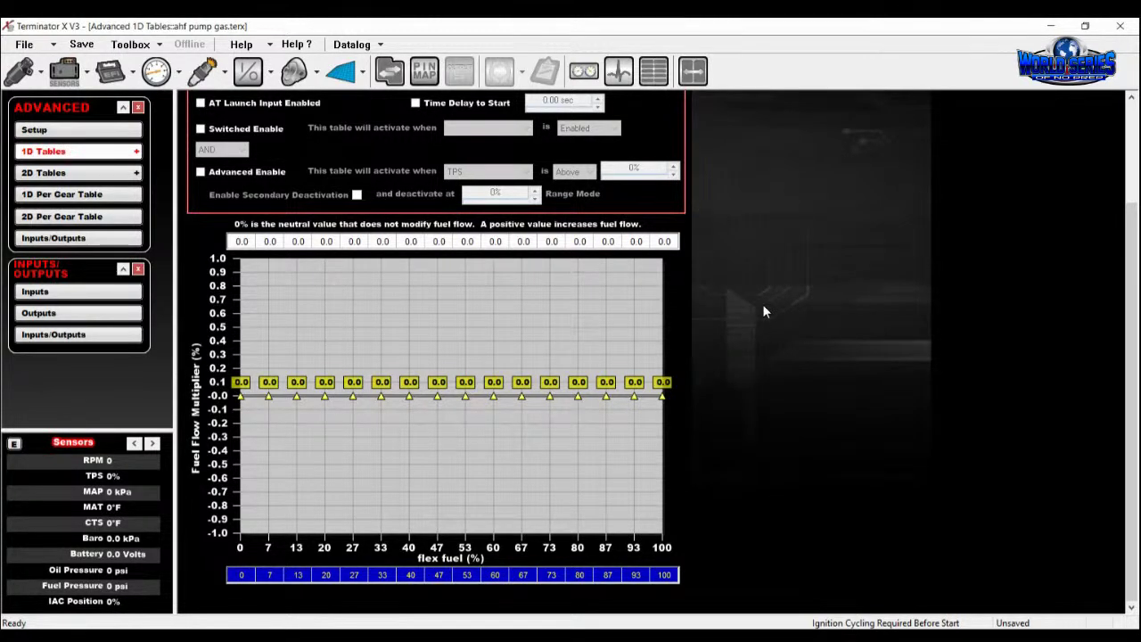
{"action": "key", "text": "Tab"}
{"action": "type", "text": "29"}
{"action": "key", "text": "BackSpace"}
{"action": "key", "text": "BackSpace"}
{"action": "type", "text": "39"}
{"action": "left_click_drag", "start_coordinate": [326, 285], "coordinate": [821, 301]}
{"action": "key", "text": "ctrl+i"}
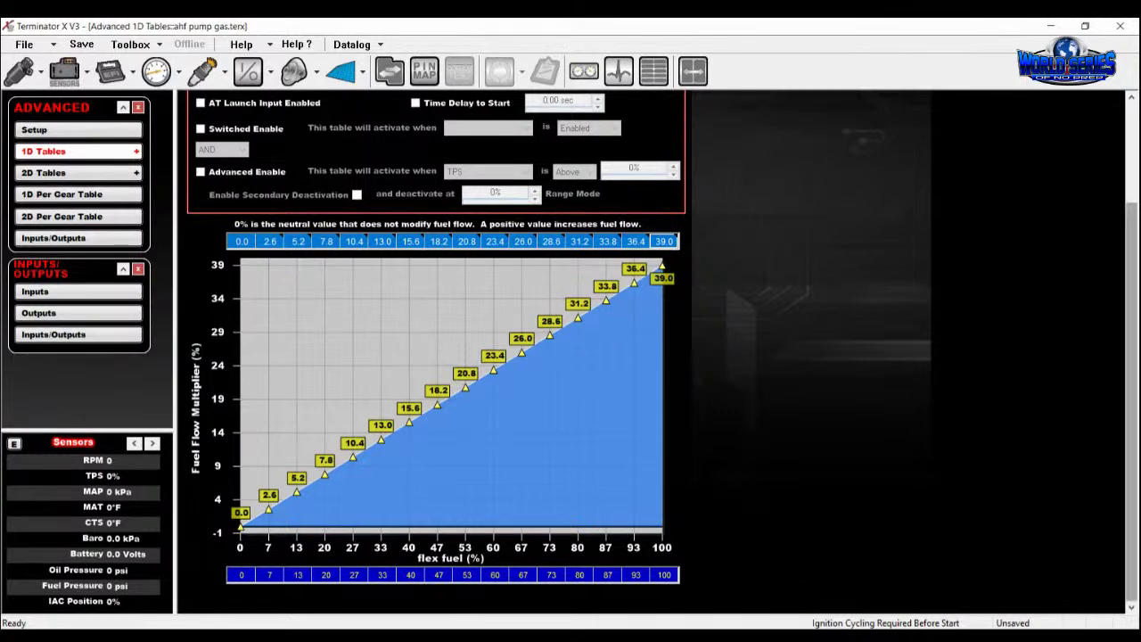
Look over the flex fuel multi table's ramp together with its setup and activation settings.
{"action": "scroll", "coordinate": [661, 346], "scroll_direction": "up", "scroll_amount": 1}
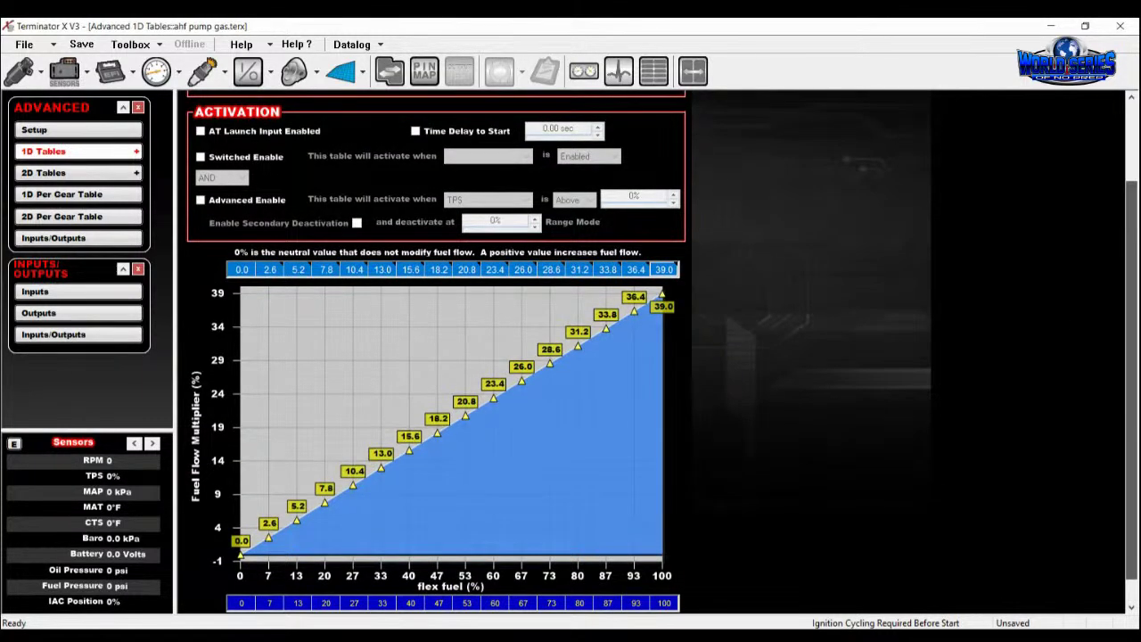
{"action": "scroll", "coordinate": [662, 346], "scroll_direction": "down", "scroll_amount": 1}
{"action": "scroll", "coordinate": [662, 346], "scroll_direction": "up", "scroll_amount": 2}
{"action": "scroll", "coordinate": [661, 346], "scroll_direction": "down", "scroll_amount": 1}
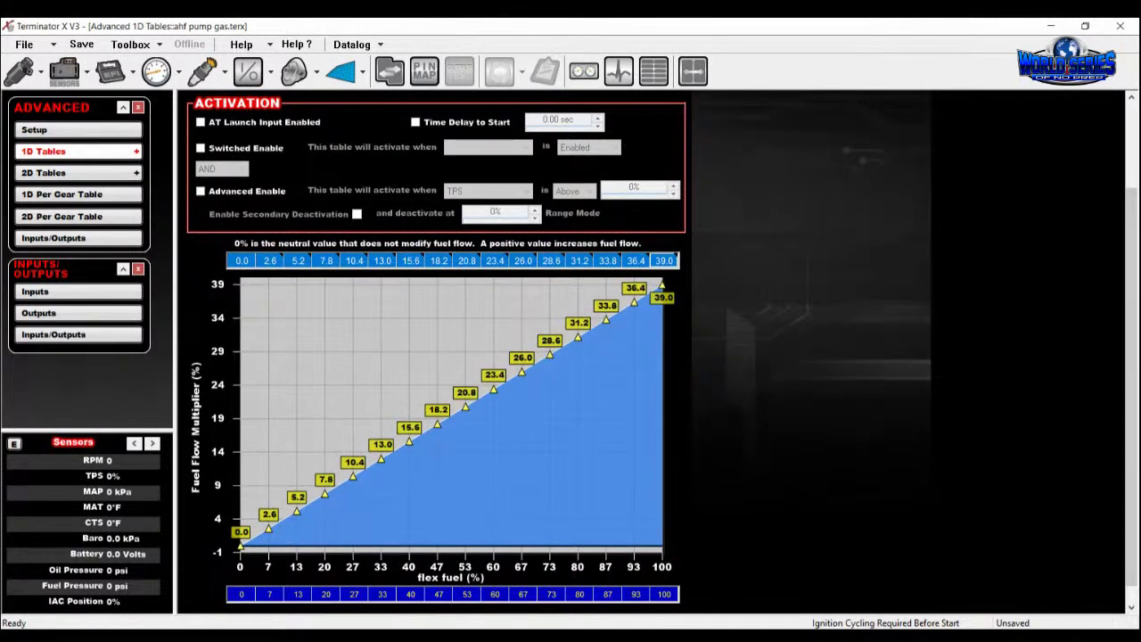
{"action": "scroll", "coordinate": [660, 356], "scroll_direction": "up", "scroll_amount": 4}
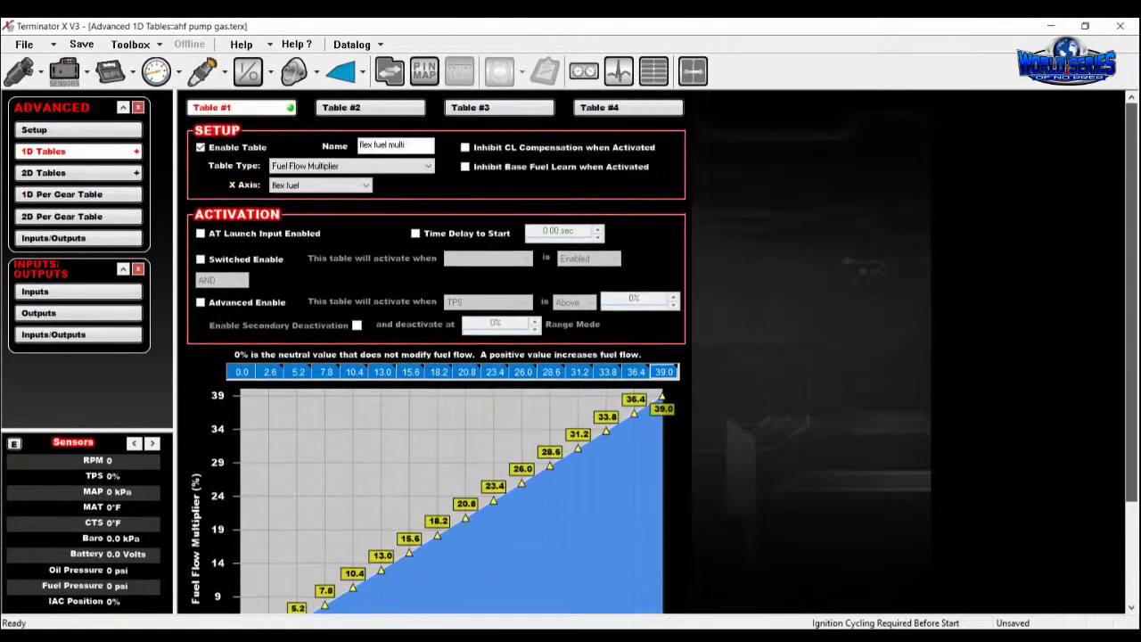
{"action": "scroll", "coordinate": [660, 357], "scroll_direction": "down", "scroll_amount": 5}
{"action": "scroll", "coordinate": [660, 356], "scroll_direction": "up", "scroll_amount": 4}
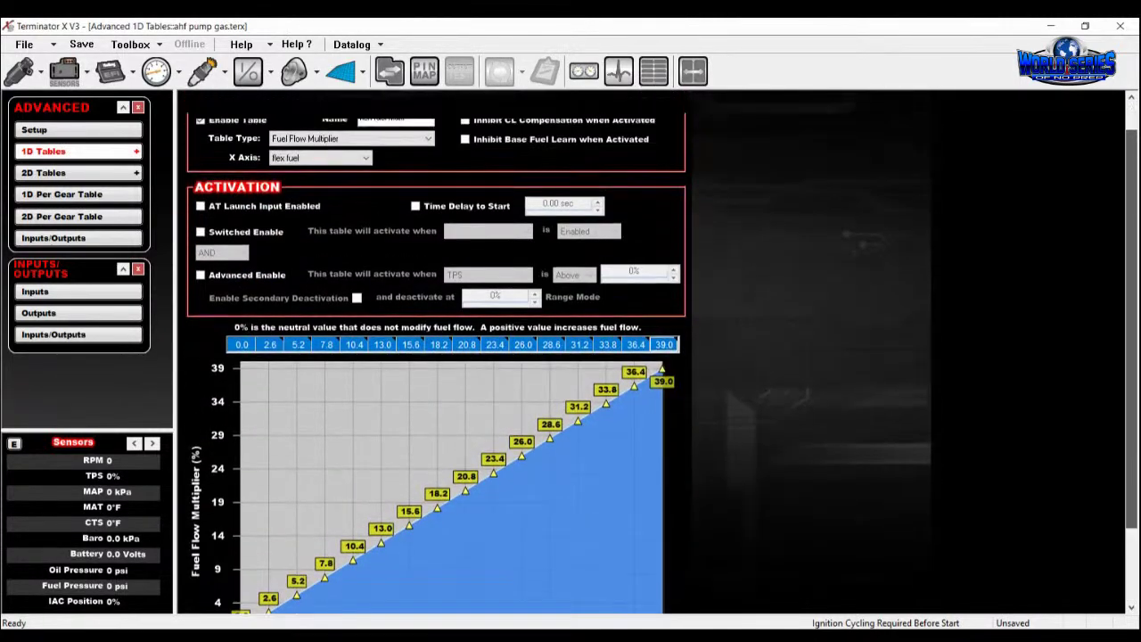
{"action": "scroll", "coordinate": [831, 498], "scroll_direction": "up", "scroll_amount": 1}
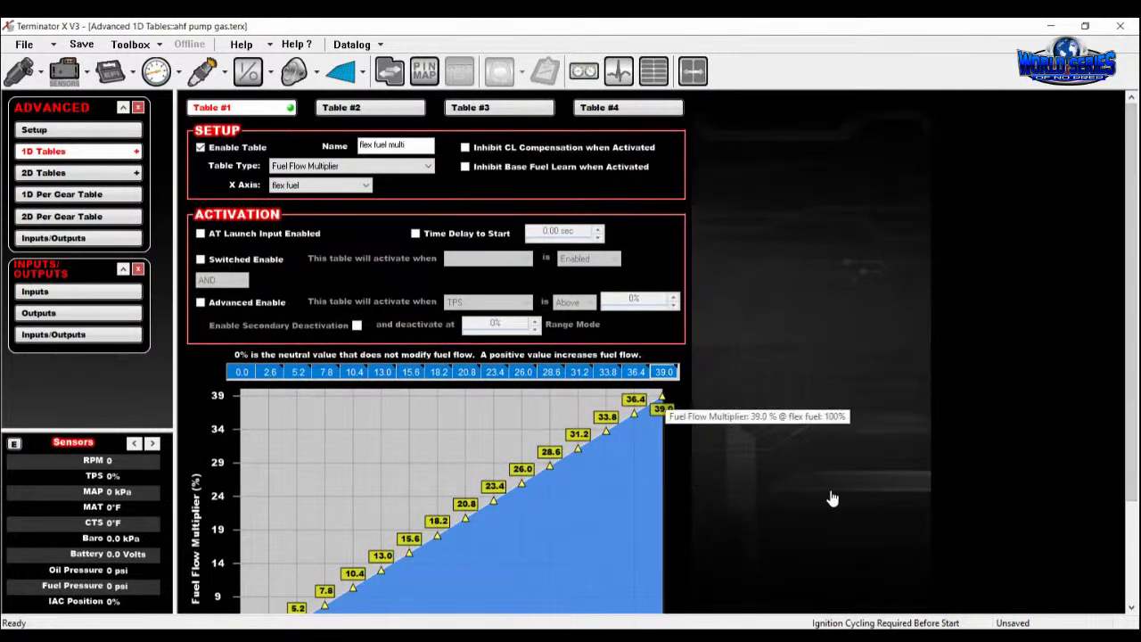
Enable the flex boost table in 1D Table #2 and look over its target dome offset curve.
{"action": "left_click", "coordinate": [19, 71]}
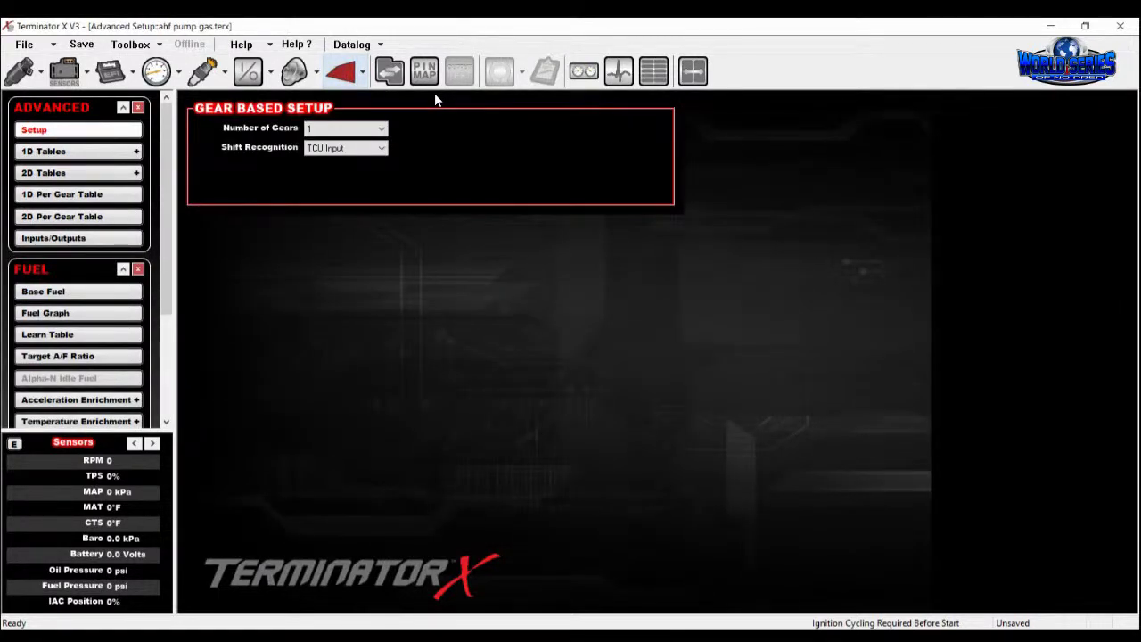
{"action": "left_click", "coordinate": [49, 152]}
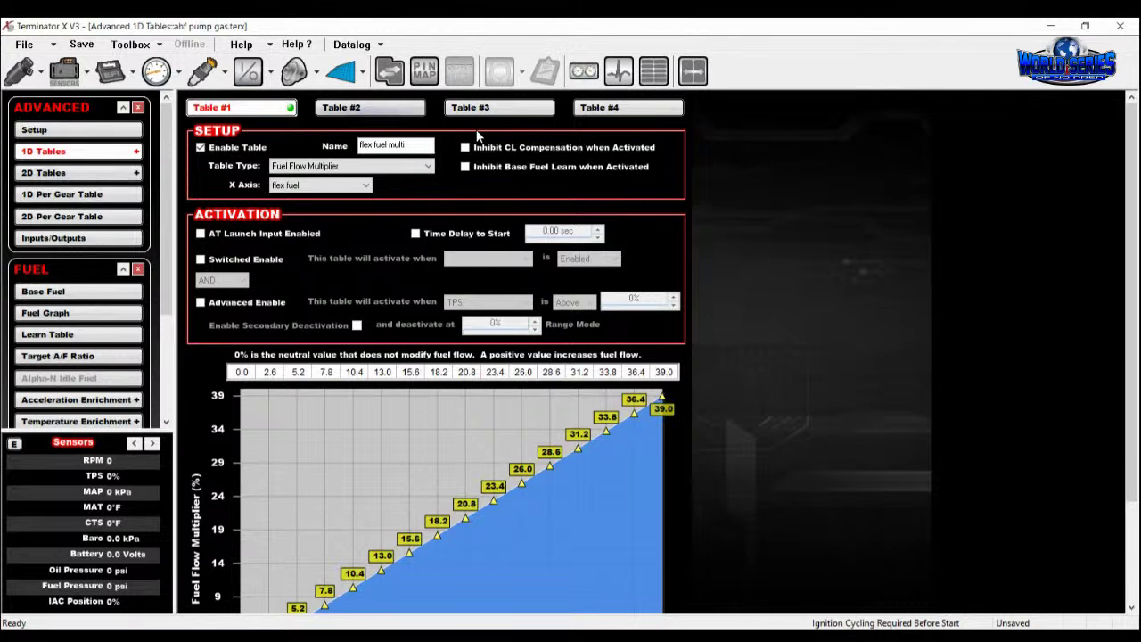
{"action": "key", "text": "ctrl+Tab"}
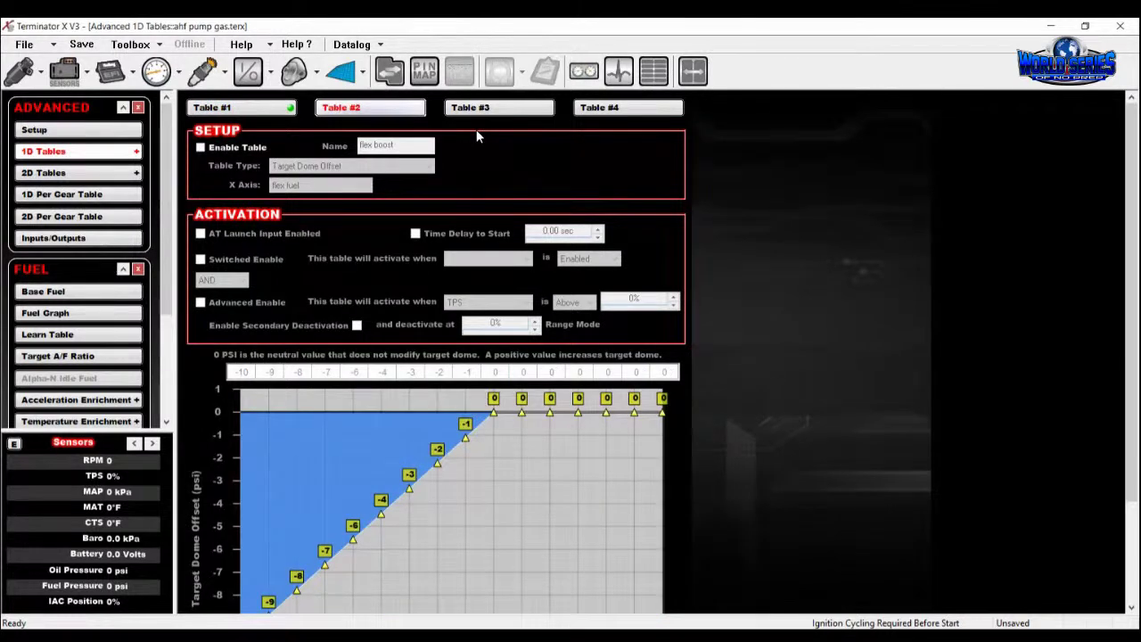
{"action": "left_click", "coordinate": [235, 147]}
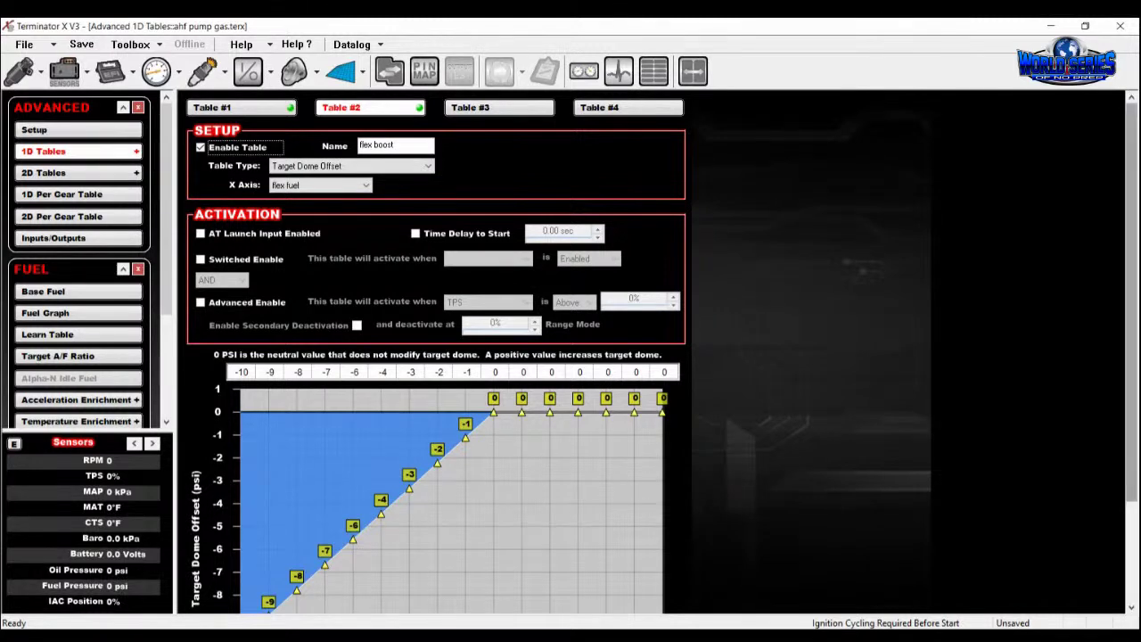
{"action": "scroll", "coordinate": [436, 374], "scroll_direction": "down", "scroll_amount": 3}
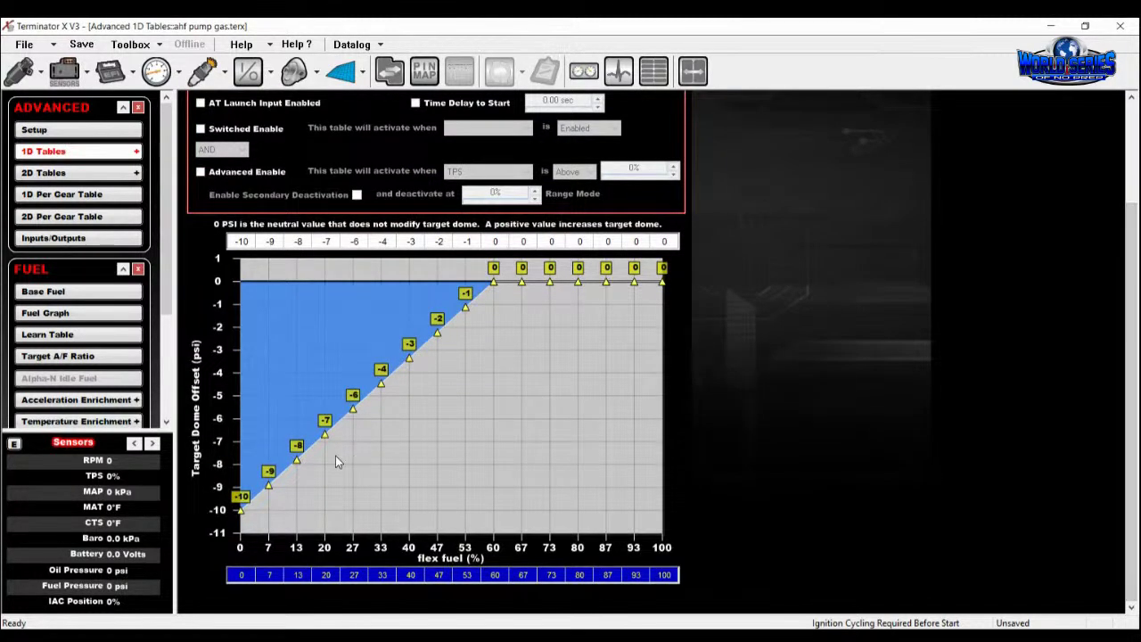
{"action": "mouse_move", "coordinate": [240, 517]}
{"action": "scroll", "coordinate": [1131, 356], "scroll_direction": "up", "scroll_amount": 3}
{"action": "scroll", "coordinate": [662, 267], "scroll_direction": "up", "scroll_amount": 1}
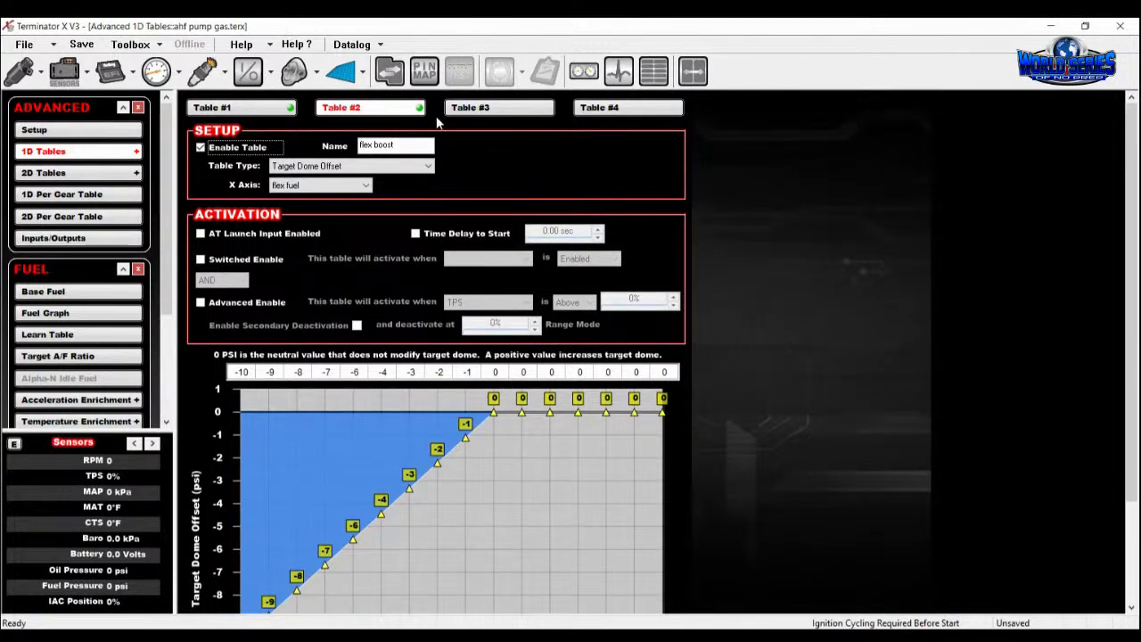
{"action": "scroll", "coordinate": [337, 132], "scroll_direction": "down", "scroll_amount": 1}
{"action": "scroll", "coordinate": [337, 132], "scroll_direction": "up", "scroll_amount": 1}
{"action": "scroll", "coordinate": [495, 128], "scroll_direction": "down", "scroll_amount": 1}
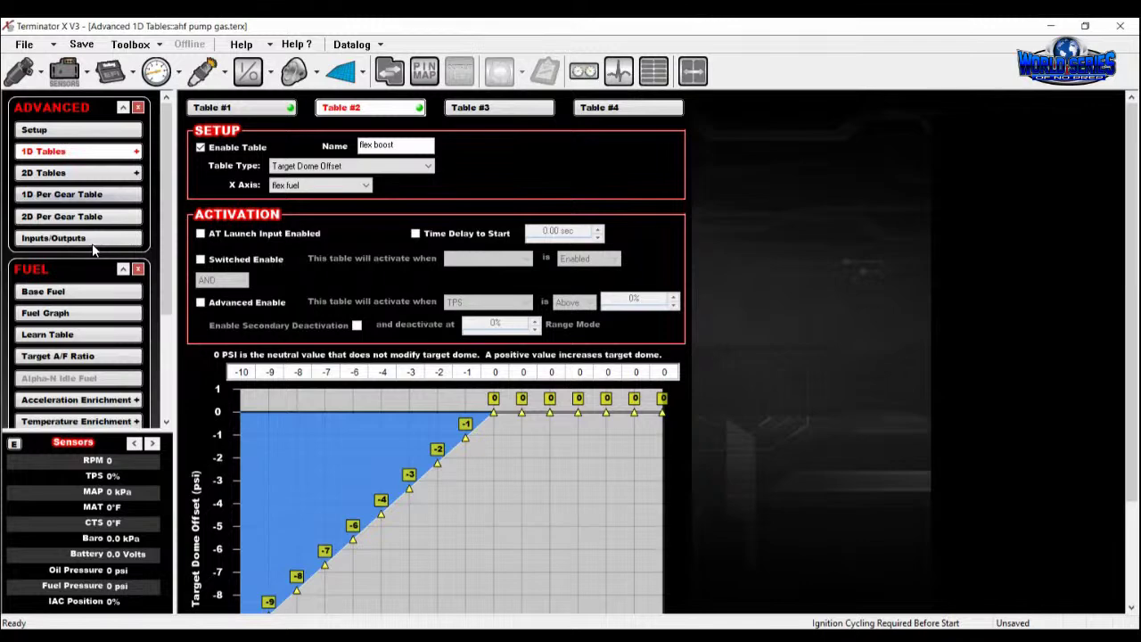
Enable the Flex timing table in 2D Table #1 and turn on the preference to display MAP as PSIG.
{"action": "left_click", "coordinate": [78, 172]}
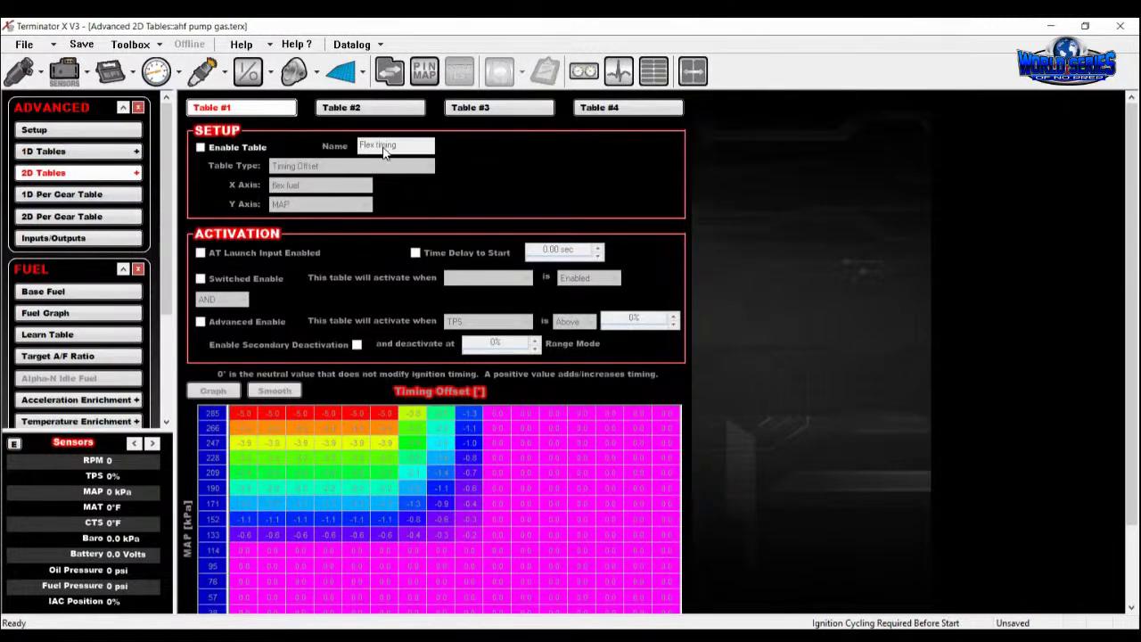
{"action": "left_click", "coordinate": [234, 147]}
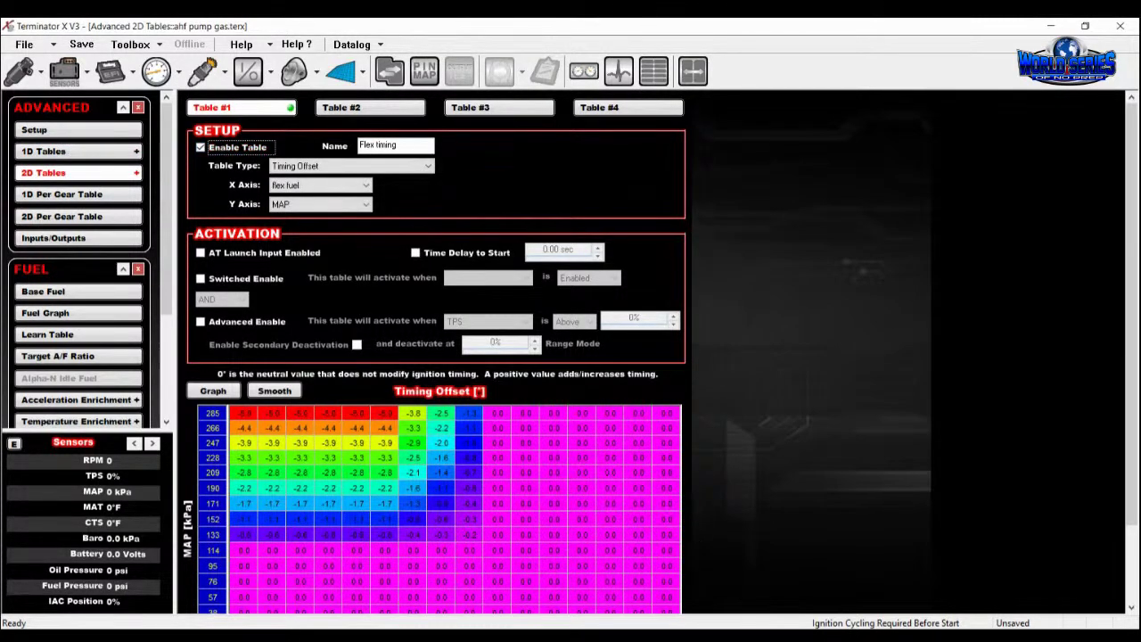
{"action": "scroll", "coordinate": [660, 352], "scroll_direction": "down", "scroll_amount": 3}
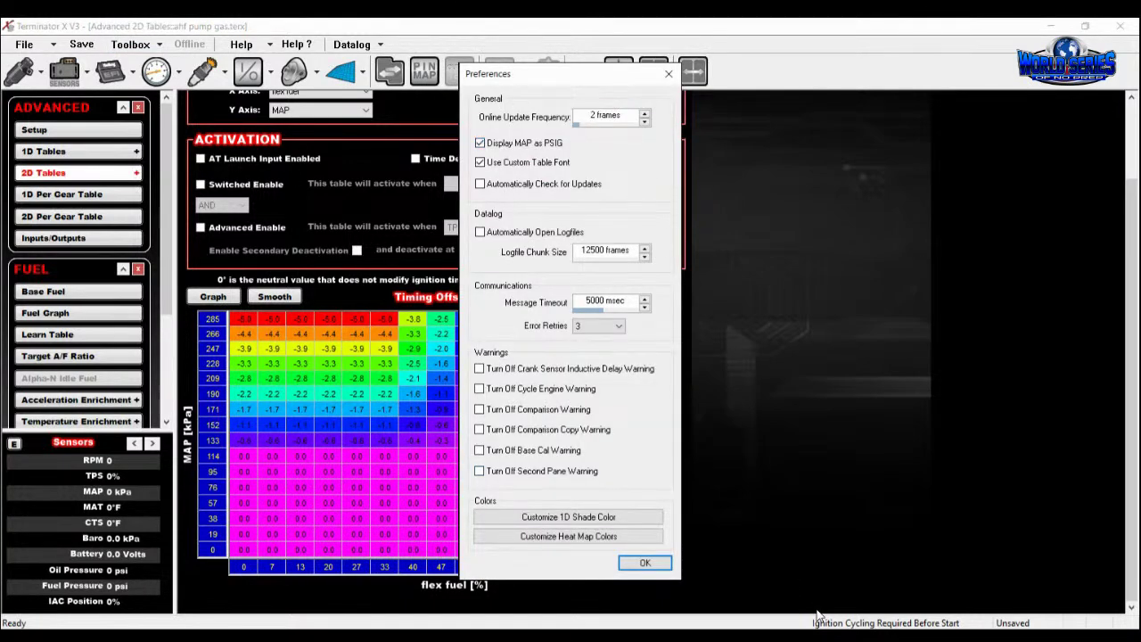
{"action": "left_click", "coordinate": [644, 562]}
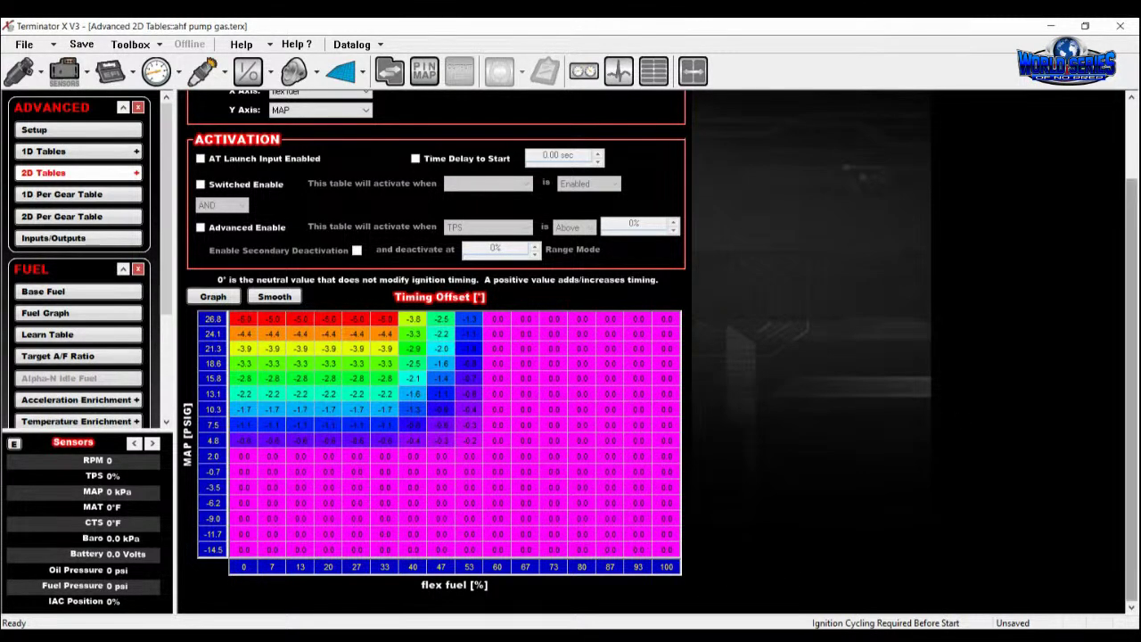
Review the Flex timing table's offsets and setup, plus the fuel pressure safety table in 2D Table #2.
{"action": "scroll", "coordinate": [1130, 357], "scroll_direction": "up", "scroll_amount": 1}
{"action": "scroll", "coordinate": [436, 356], "scroll_direction": "up", "scroll_amount": 1}
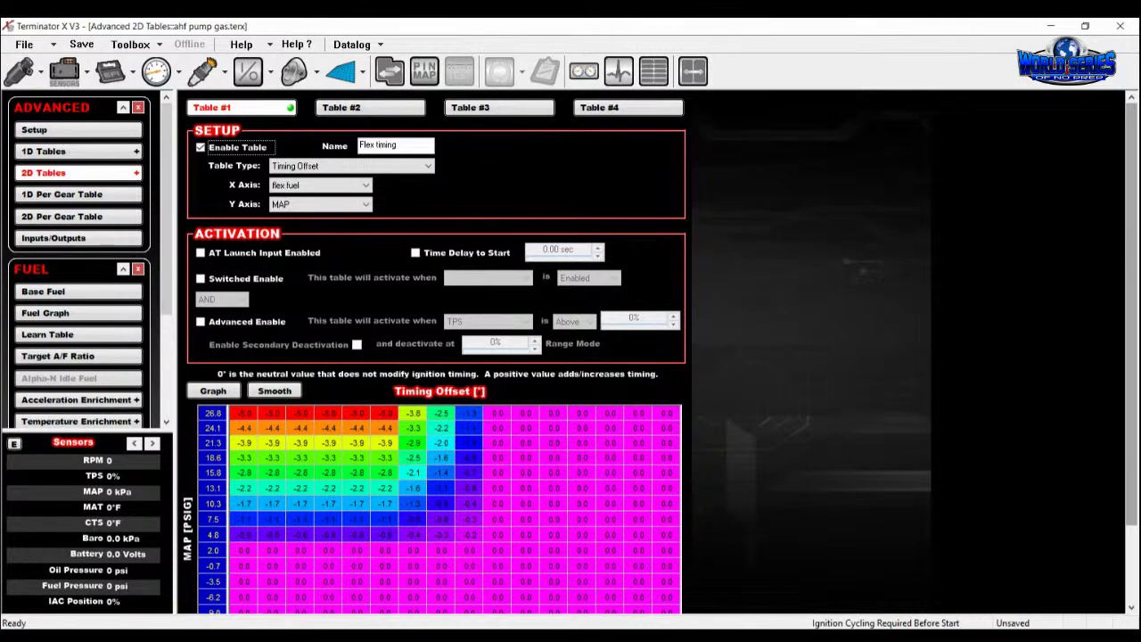
{"action": "scroll", "coordinate": [464, 497], "scroll_direction": "down", "scroll_amount": 2}
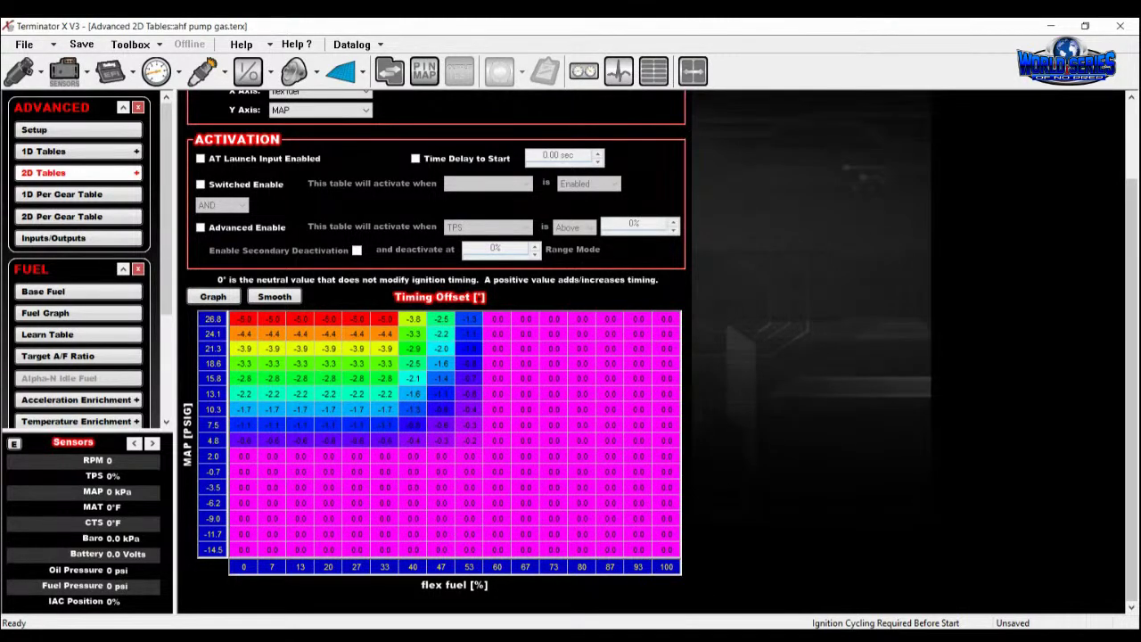
{"action": "scroll", "coordinate": [465, 497], "scroll_direction": "up", "scroll_amount": 2}
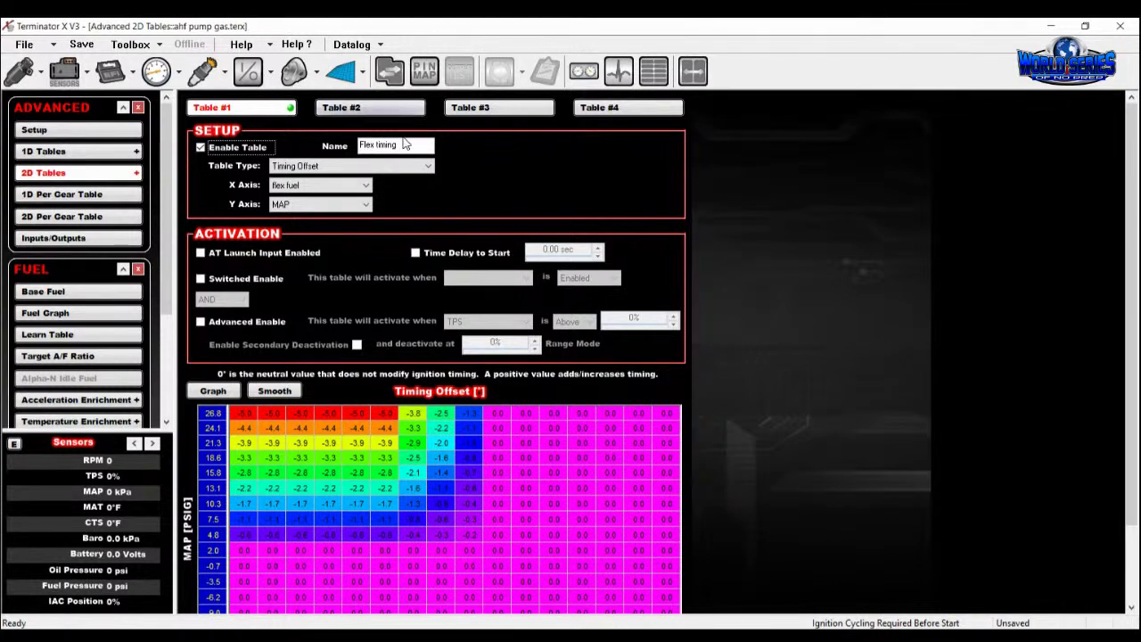
{"action": "left_click", "coordinate": [370, 107]}
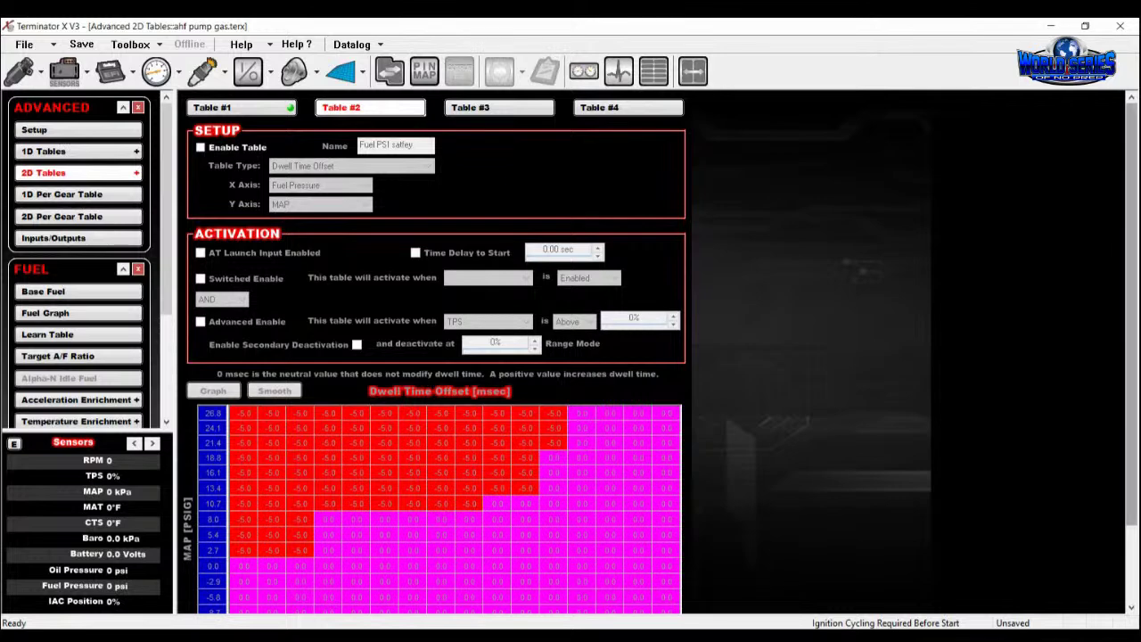
{"action": "scroll", "coordinate": [626, 127], "scroll_direction": "down", "scroll_amount": 2}
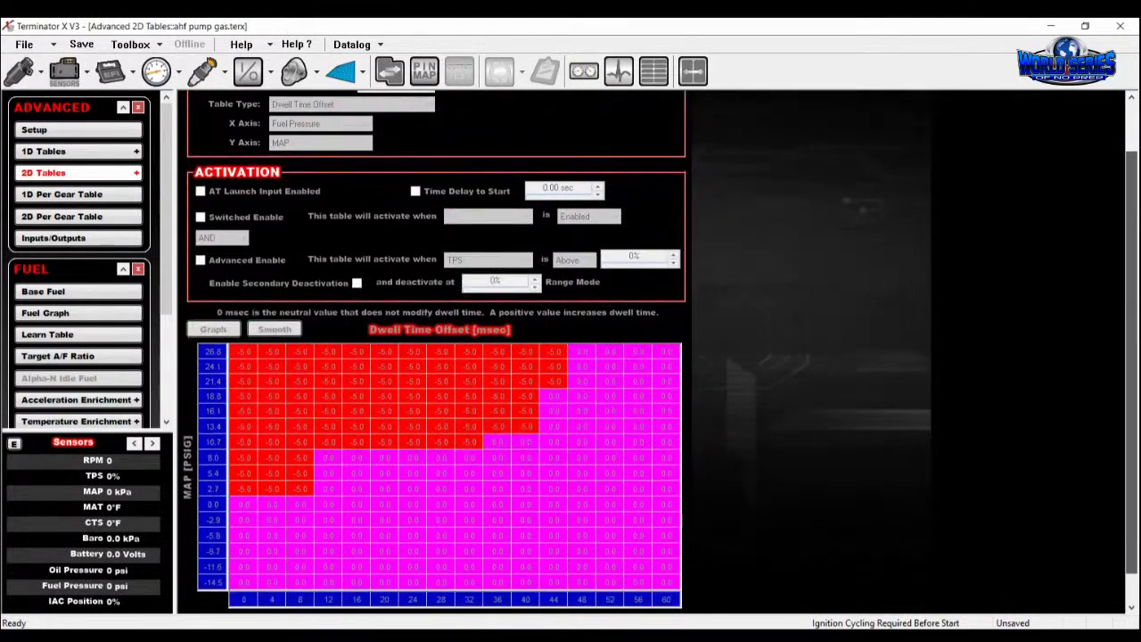
{"action": "scroll", "coordinate": [626, 127], "scroll_direction": "up", "scroll_amount": 2}
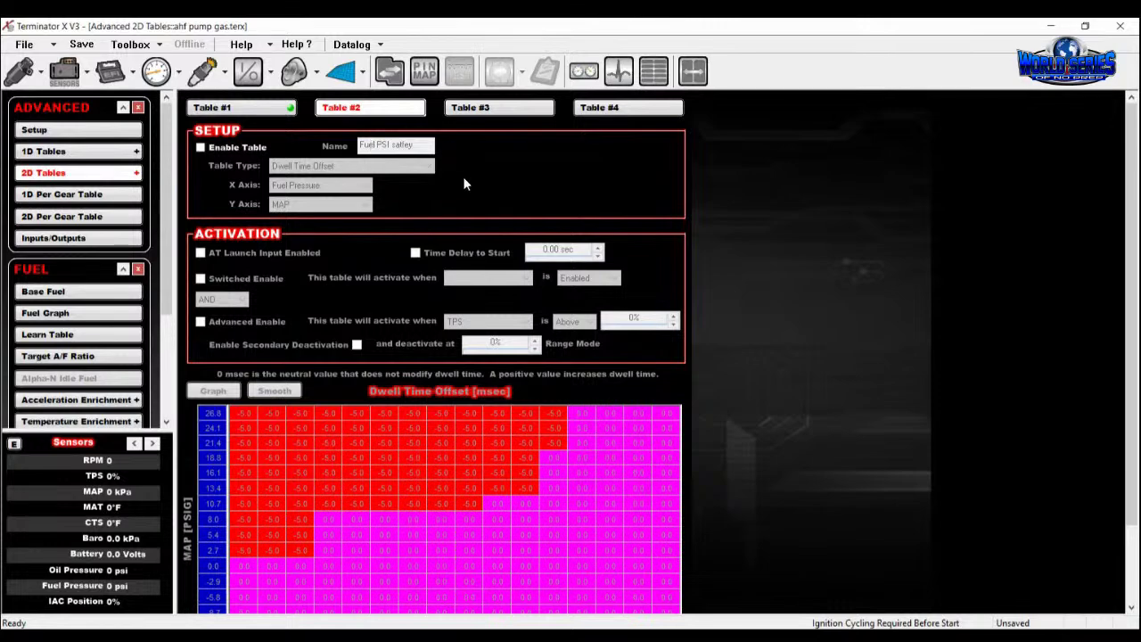
Enable the flex boost cut table in 2D Table #3 and bring its full dwell time offset grid into view.
{"action": "left_click", "coordinate": [498, 108]}
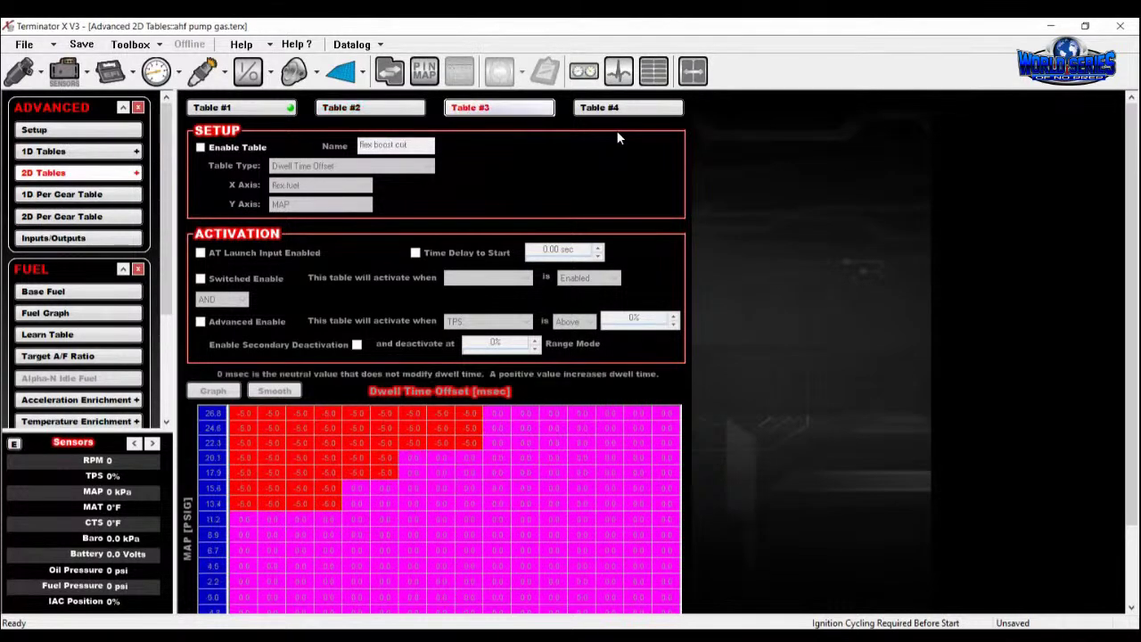
{"action": "left_click", "coordinate": [201, 147]}
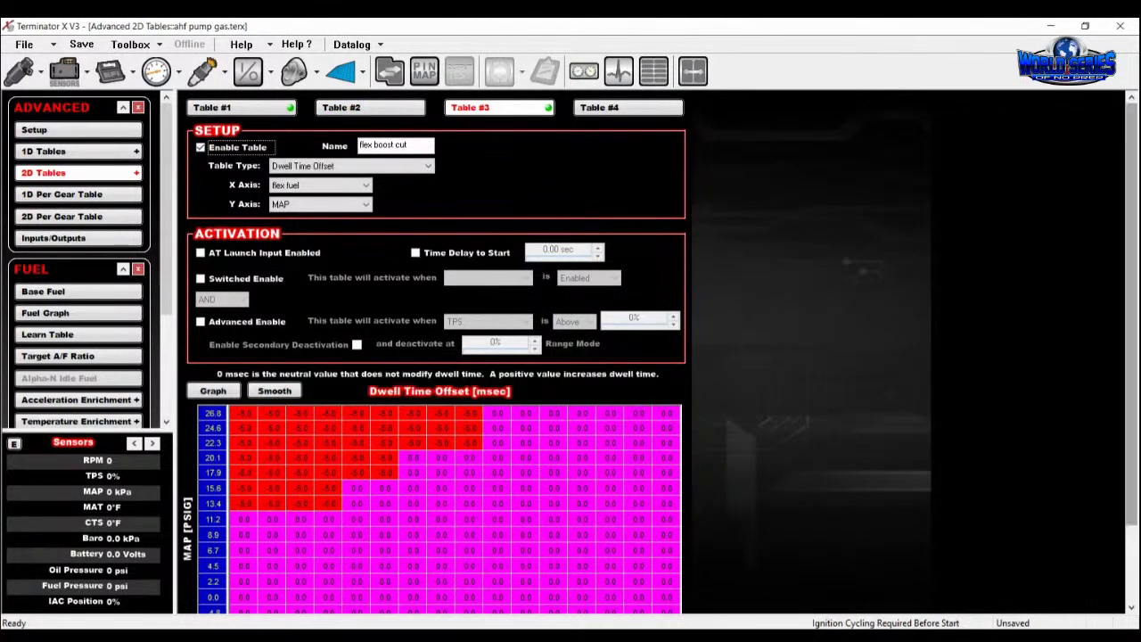
{"action": "scroll", "coordinate": [461, 214], "scroll_direction": "down", "scroll_amount": 1}
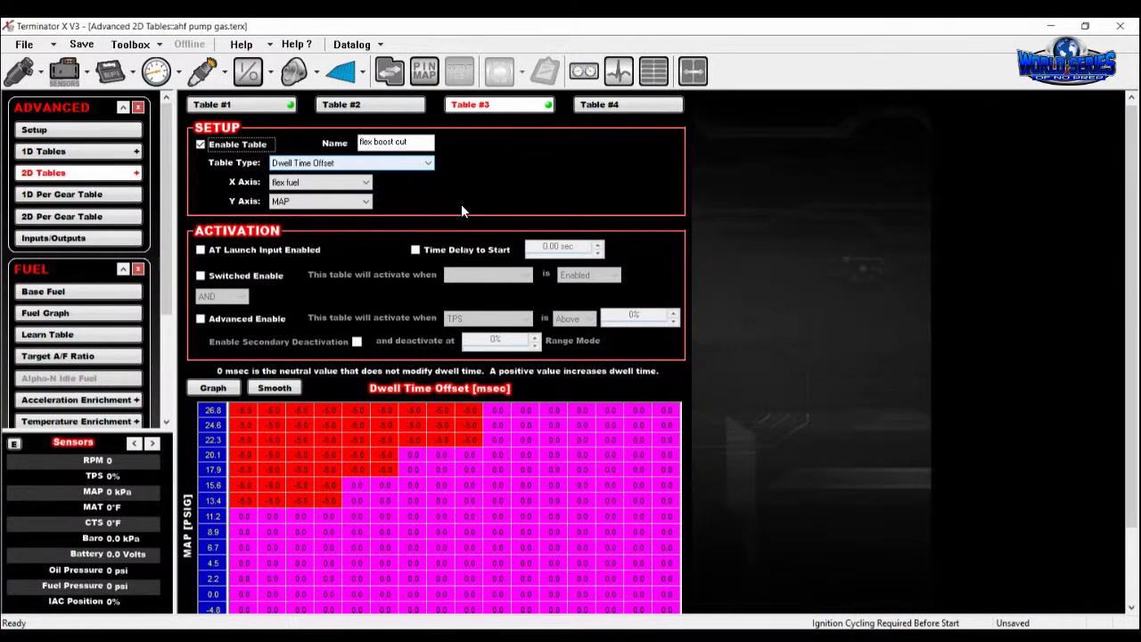
{"action": "scroll", "coordinate": [659, 356], "scroll_direction": "down", "scroll_amount": 1}
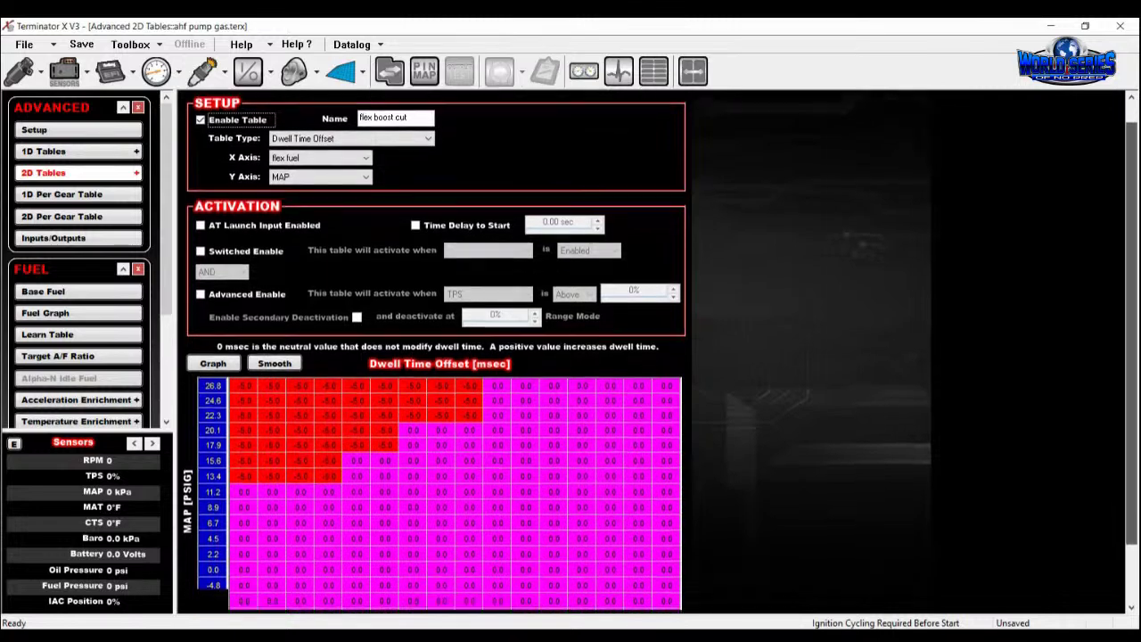
{"action": "scroll", "coordinate": [606, 356], "scroll_direction": "down", "scroll_amount": 2}
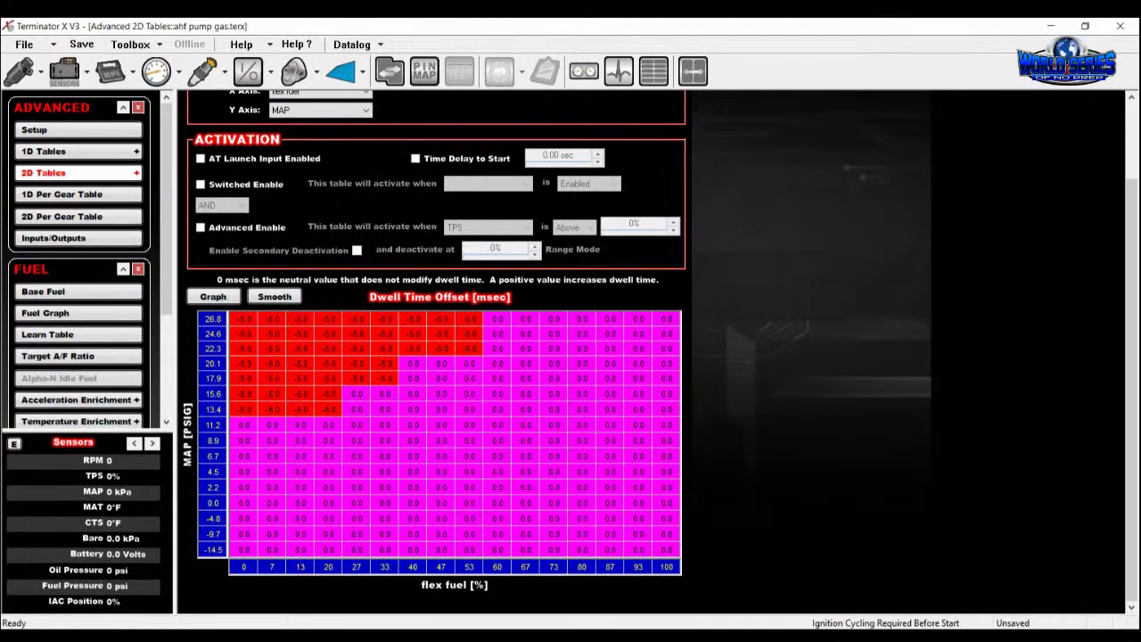
Examine the flex boost cut table's dwell time offsets against flex fuel percentage and MAP, together with its setup and activation settings.
{"action": "scroll", "coordinate": [436, 357], "scroll_direction": "up", "scroll_amount": 1}
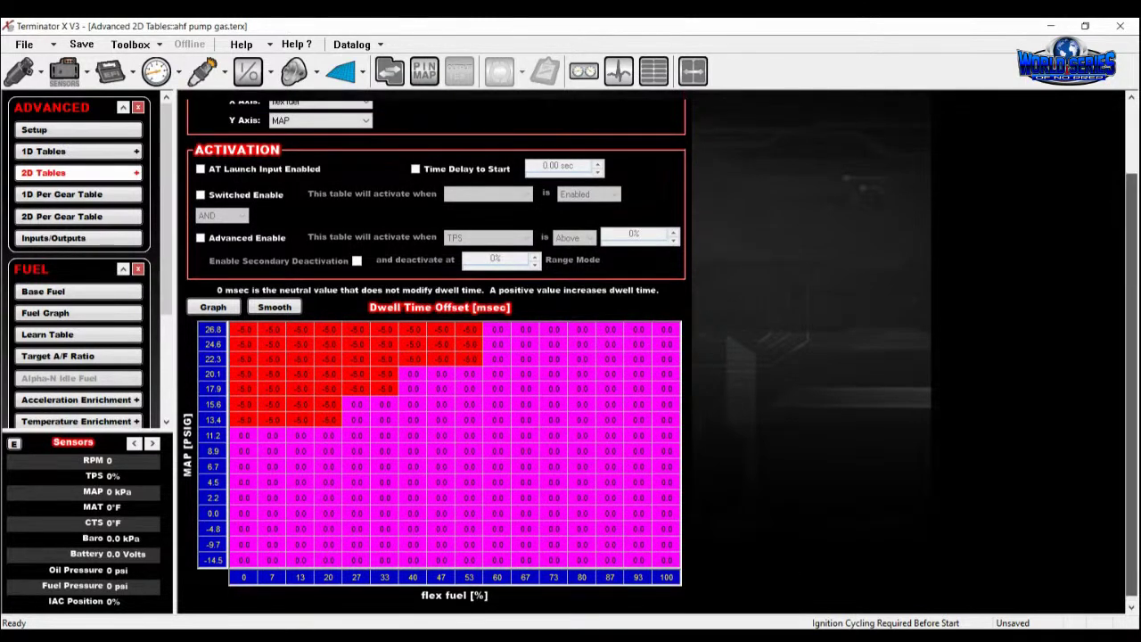
{"action": "scroll", "coordinate": [437, 357], "scroll_direction": "up", "scroll_amount": 2}
{"action": "scroll", "coordinate": [437, 357], "scroll_direction": "up", "scroll_amount": 1}
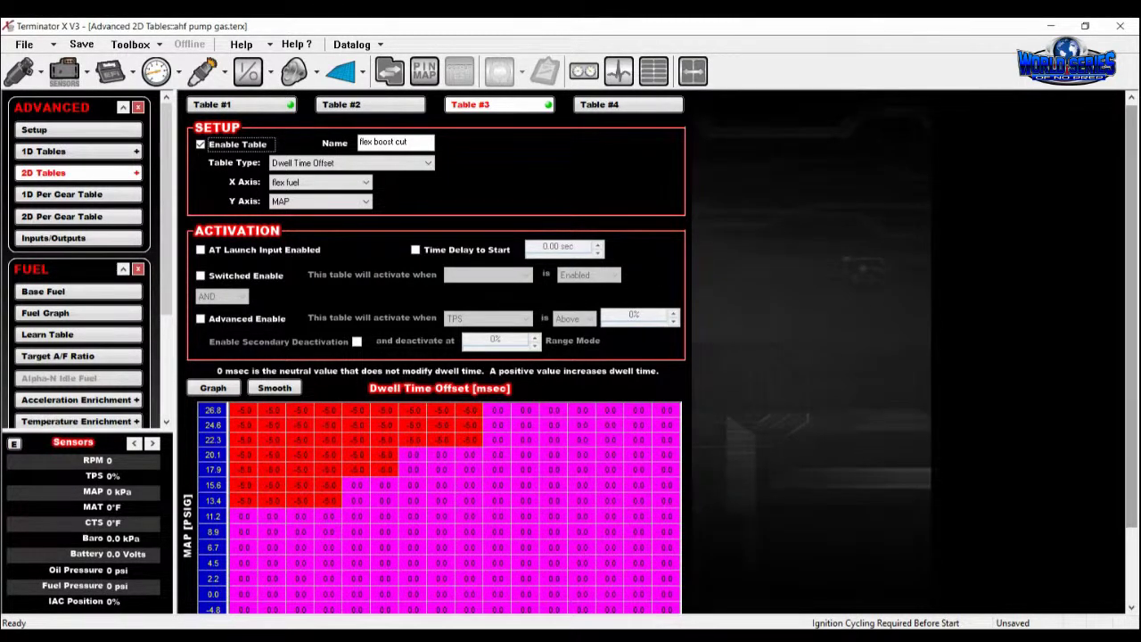
{"action": "scroll", "coordinate": [437, 356], "scroll_direction": "down", "scroll_amount": 3}
{"action": "scroll", "coordinate": [437, 356], "scroll_direction": "up", "scroll_amount": 3}
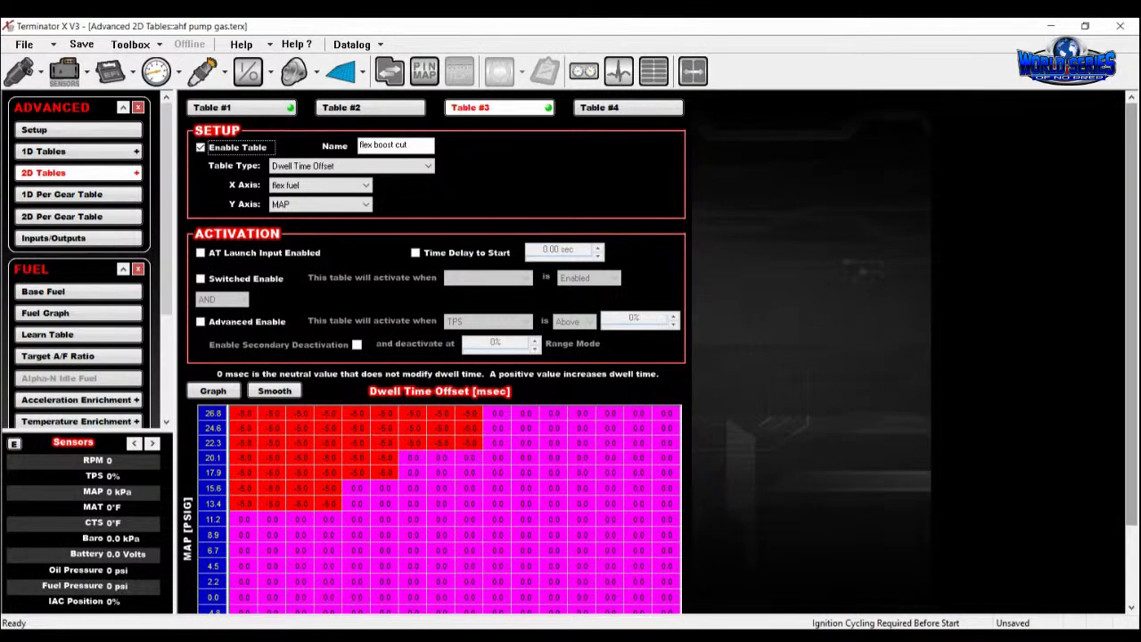
{"action": "scroll", "coordinate": [437, 356], "scroll_direction": "down", "scroll_amount": 3}
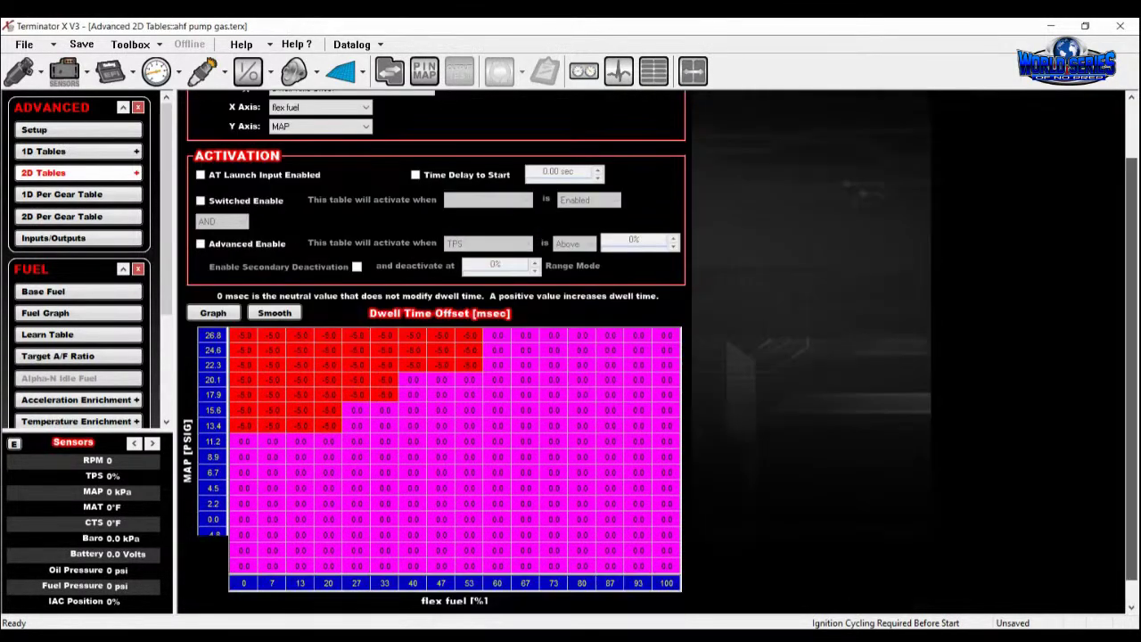
{"action": "scroll", "coordinate": [437, 356], "scroll_direction": "up", "scroll_amount": 3}
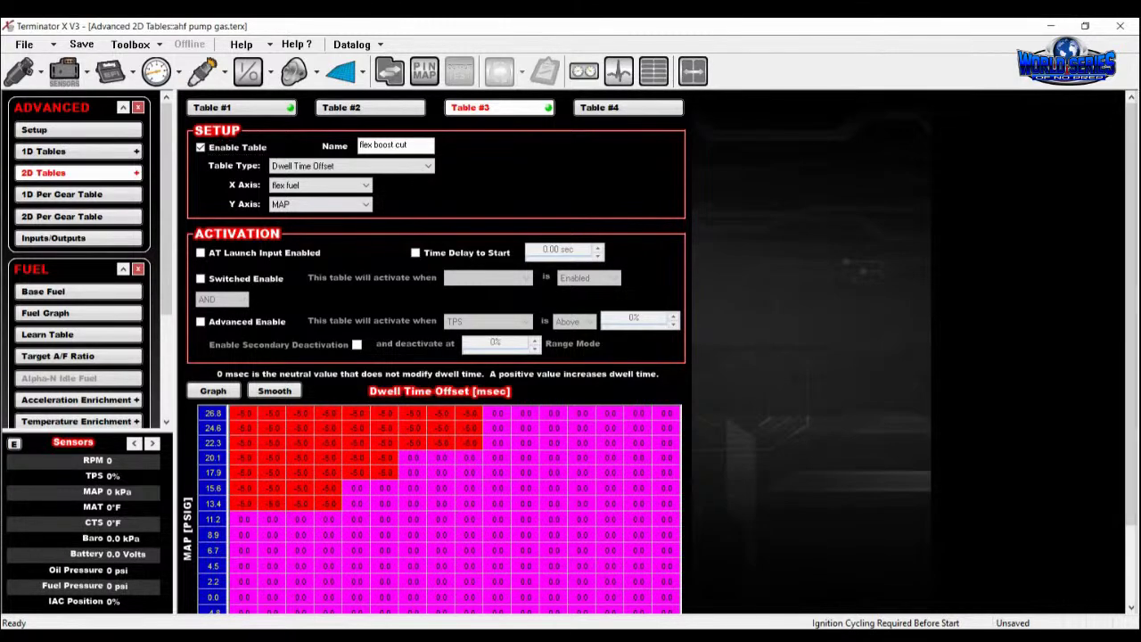
{"action": "scroll", "coordinate": [437, 357], "scroll_direction": "down", "scroll_amount": 3}
{"action": "scroll", "coordinate": [436, 356], "scroll_direction": "up", "scroll_amount": 3}
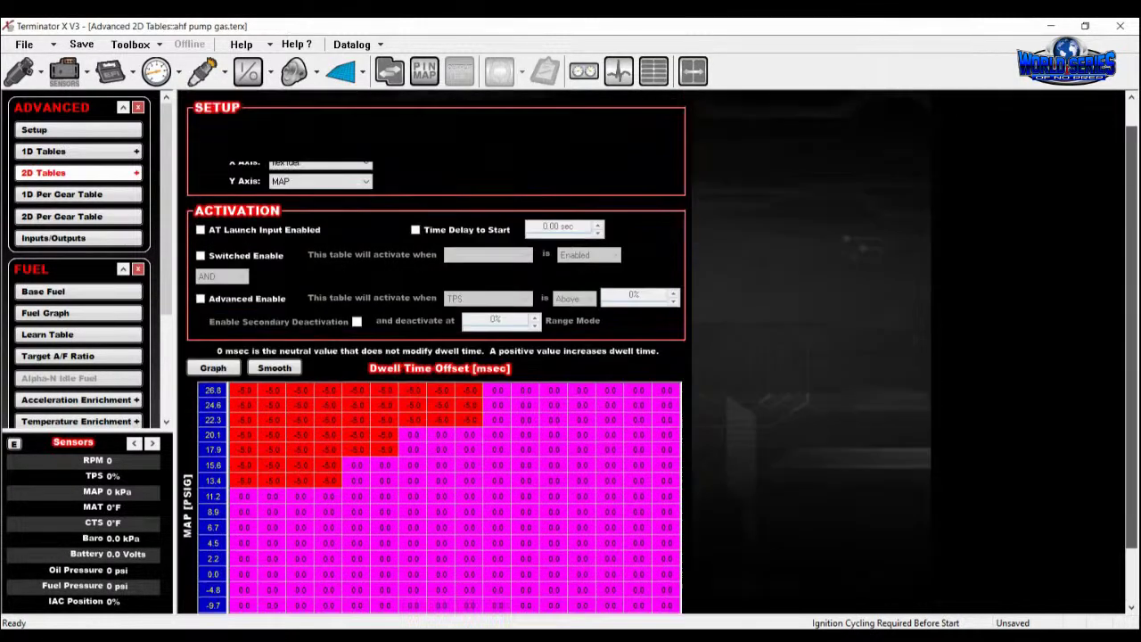
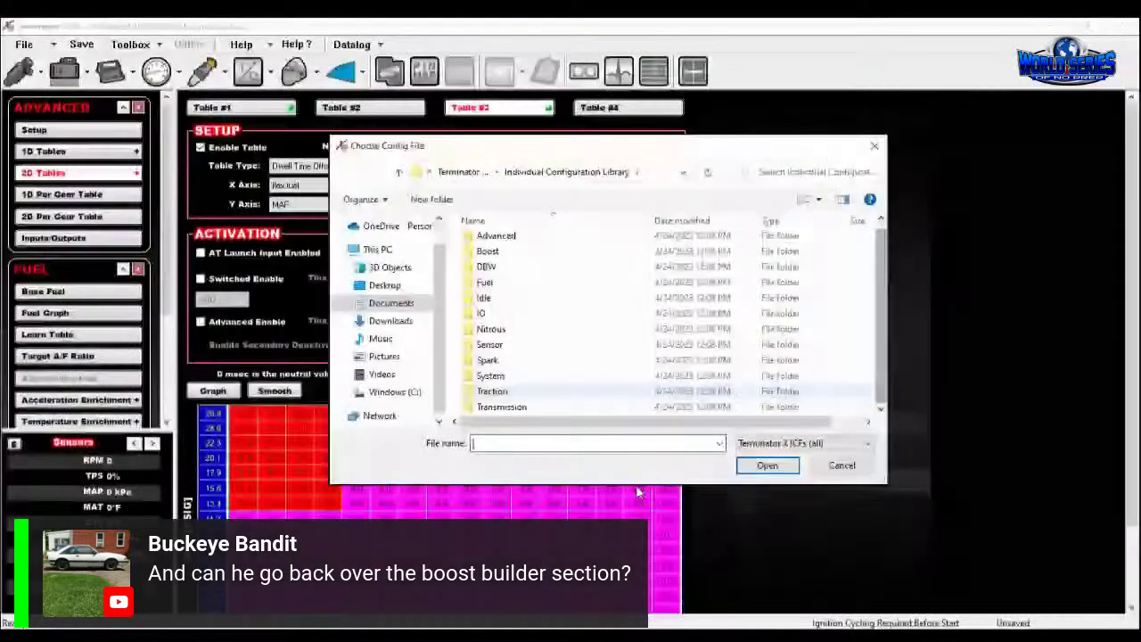
Add the default.trac configuration from the Traction folder of the Individual Configuration Library to the tune.
{"action": "double_click", "coordinate": [486, 392]}
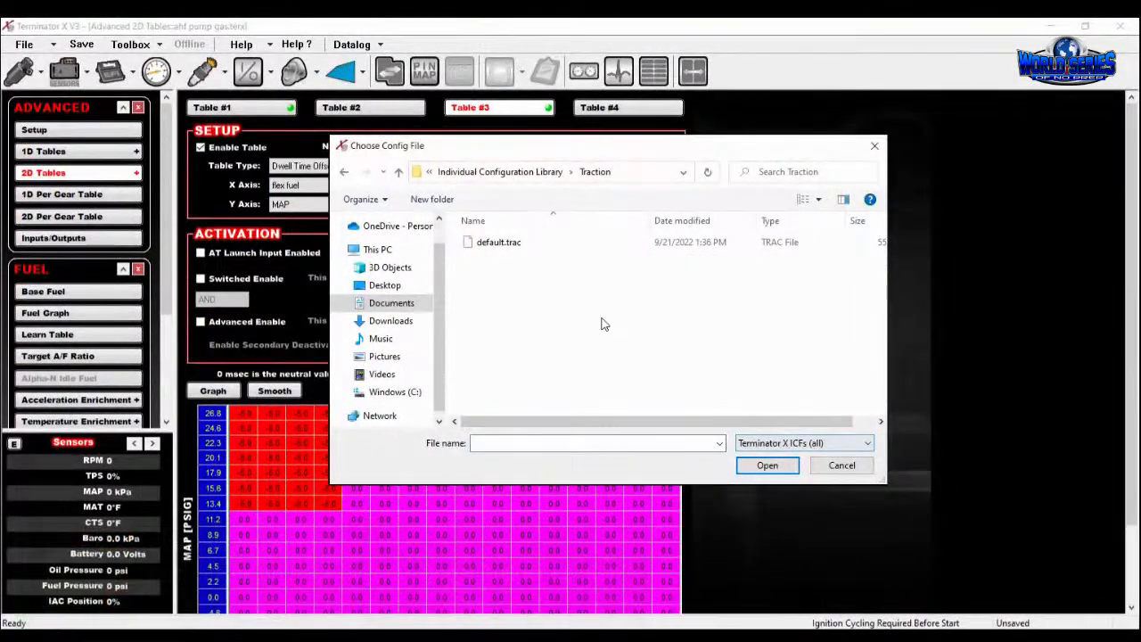
{"action": "left_click", "coordinate": [612, 243]}
{"action": "key", "text": "Return"}
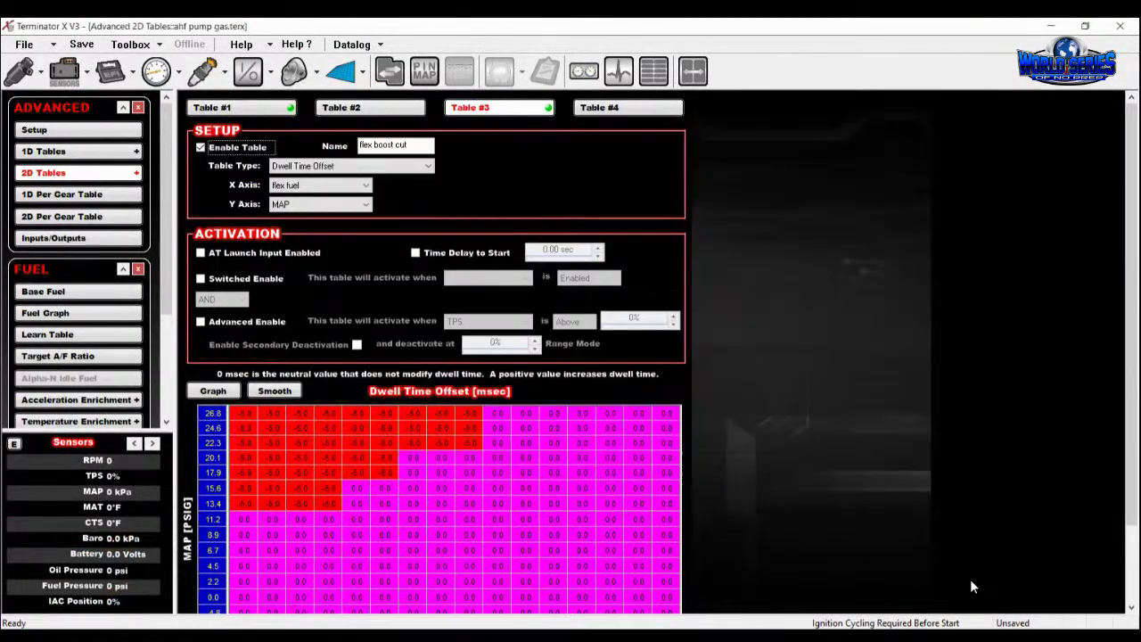
Enable the Wheel Slip method in the traction setup and look over its driven and undriven speed inputs.
{"action": "left_click", "coordinate": [431, 85]}
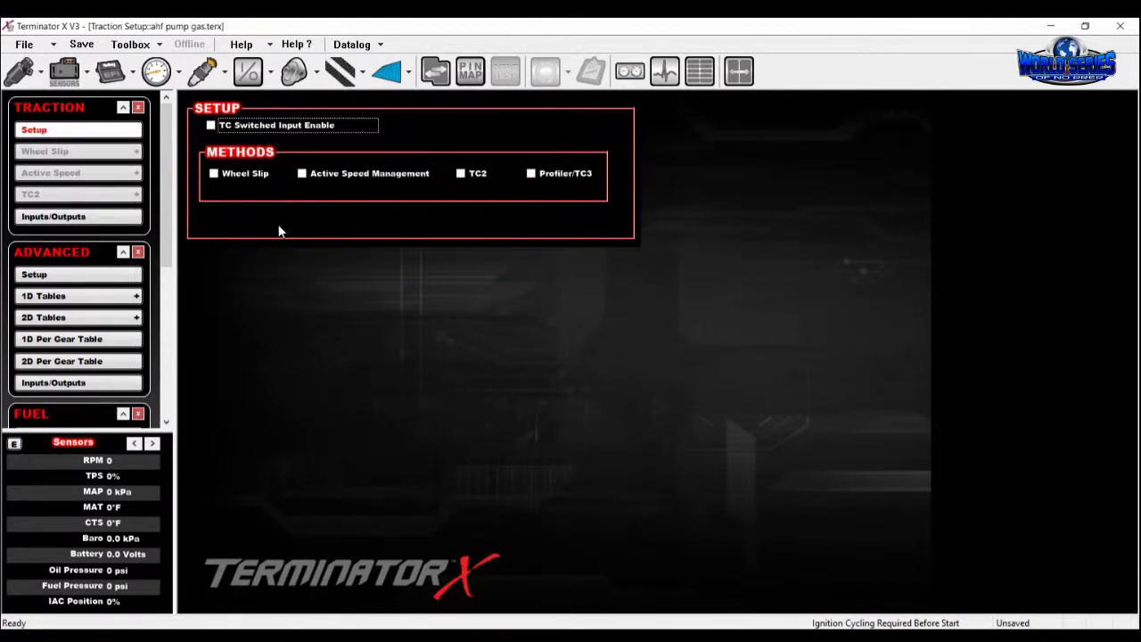
{"action": "key", "text": "Tab"}
{"action": "key", "text": "space"}
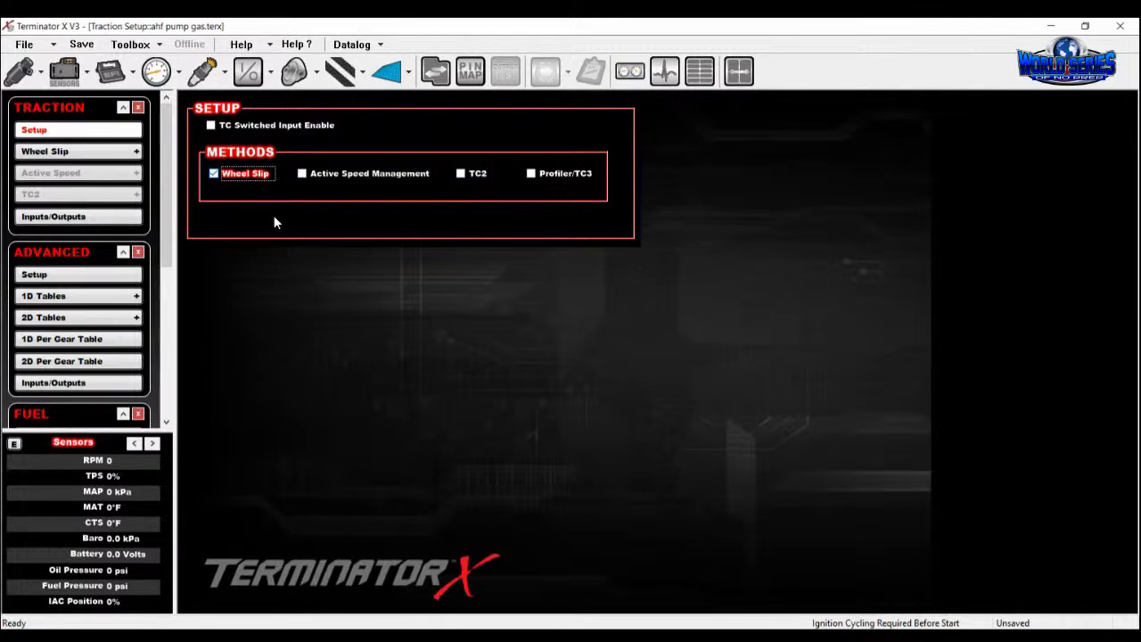
{"action": "left_click", "coordinate": [125, 151]}
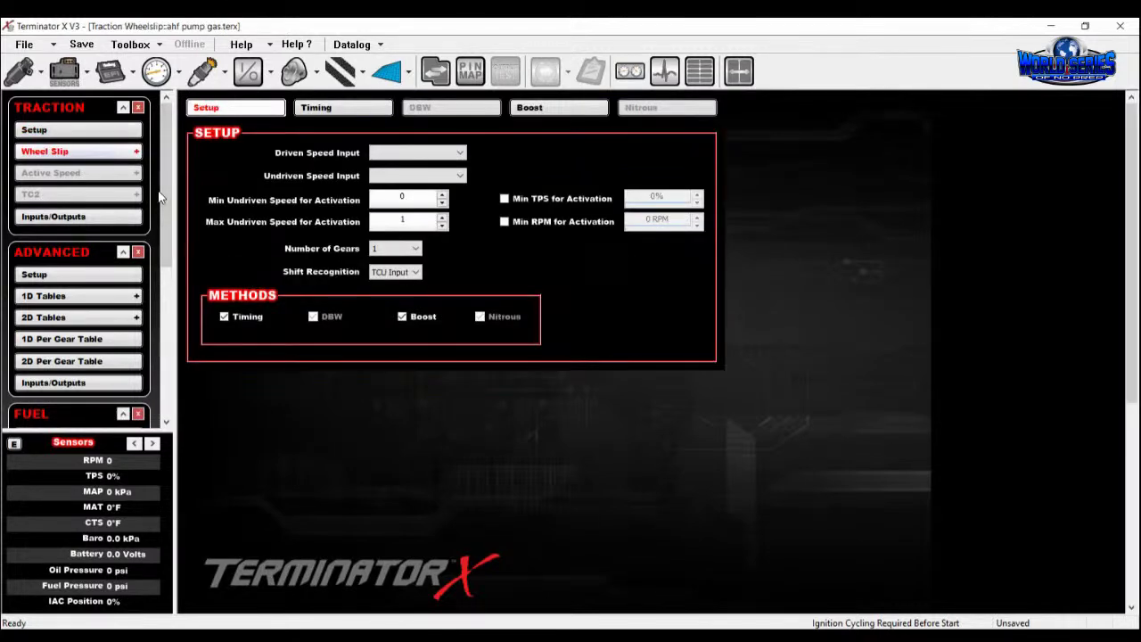
{"action": "left_click", "coordinate": [405, 153]}
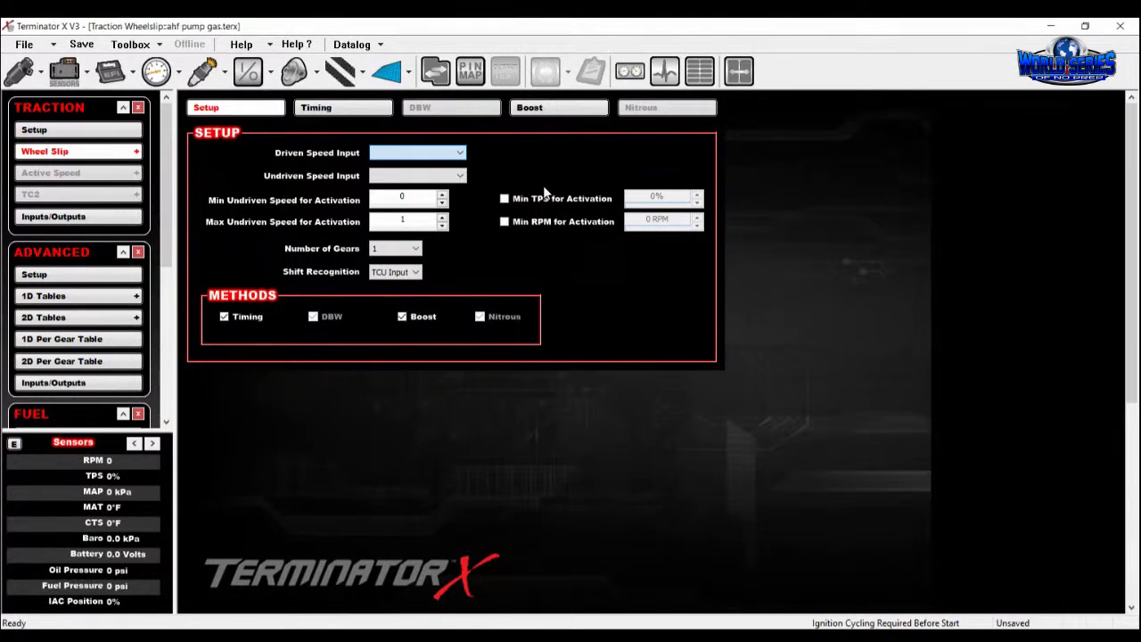
{"action": "key", "text": "Tab"}
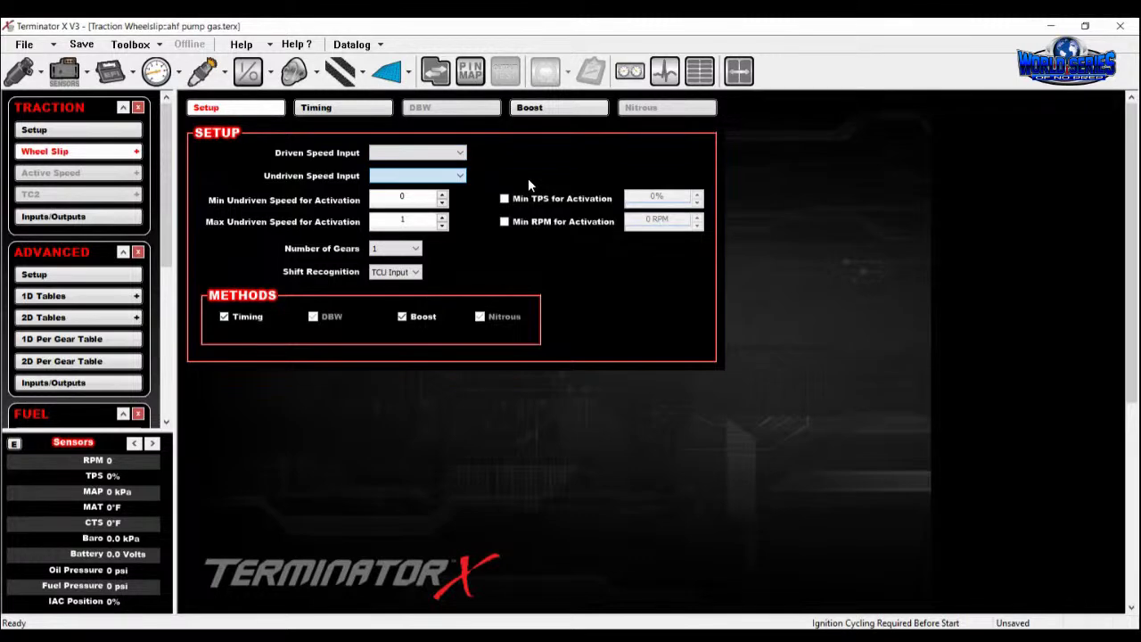
{"action": "key", "text": "shift+Tab"}
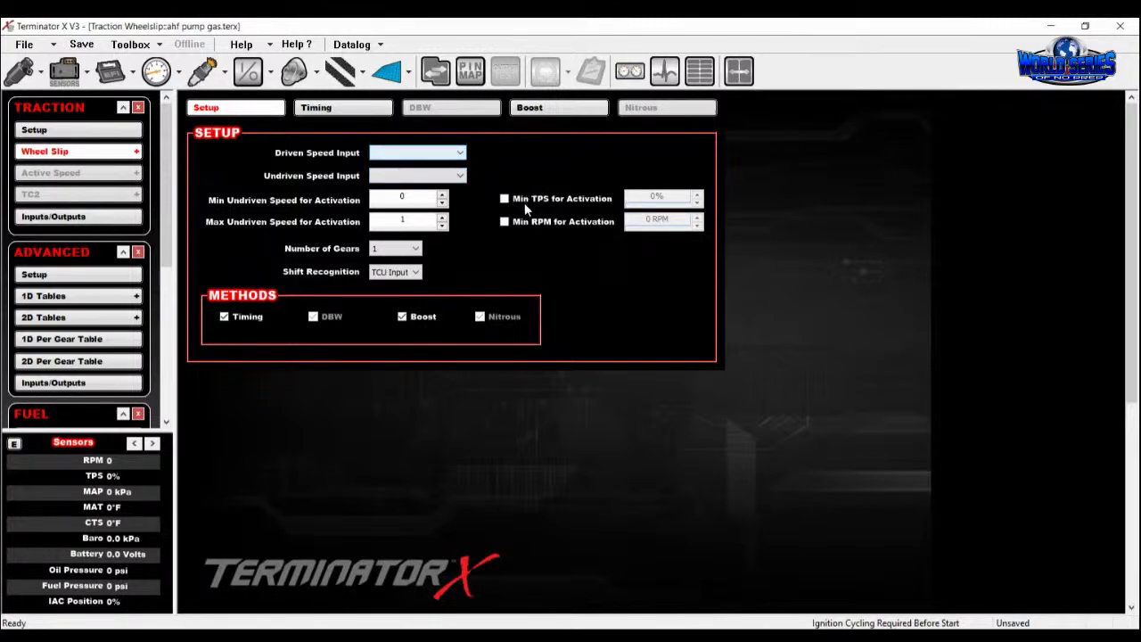
{"action": "key", "text": "Tab"}
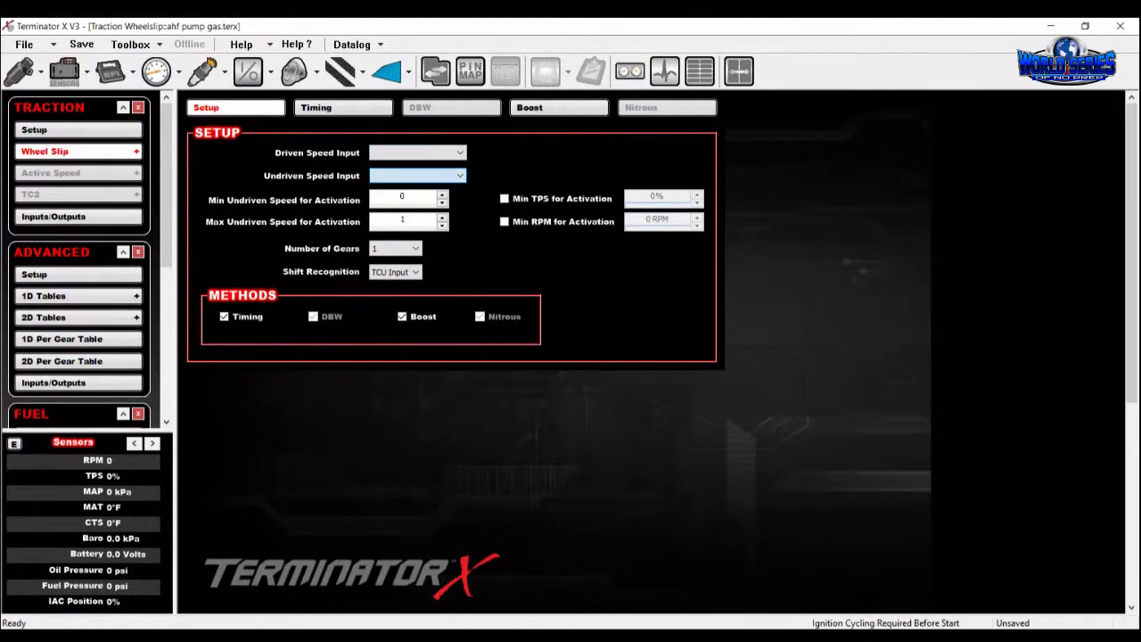
Rescale the Undriven Speed axis of the wheel slip timing retard table to run from 0 to 100.
{"action": "left_click", "coordinate": [342, 107]}
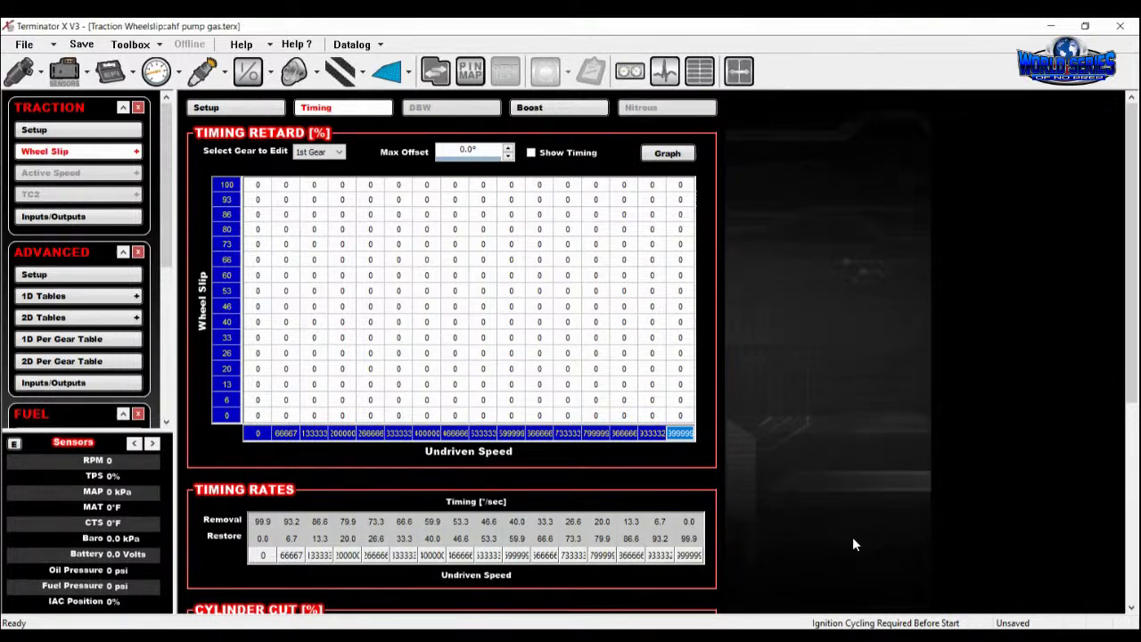
{"action": "type", "text": "100"}
{"action": "key", "text": "Return"}
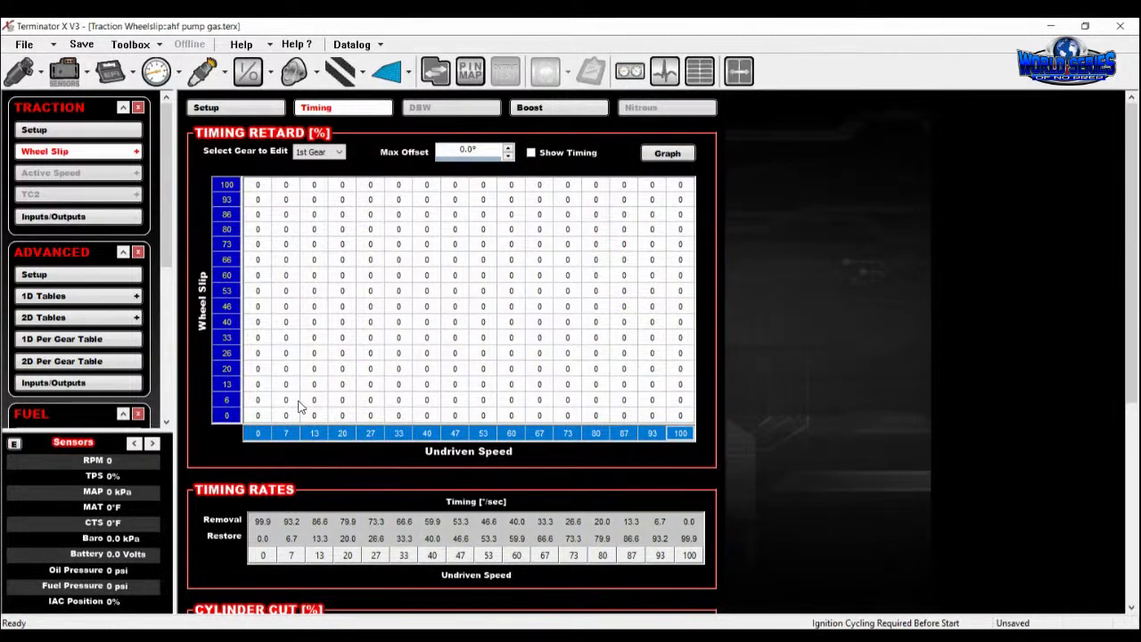
Set the timing retard to 20% for wheel slip 53 to 100 at undriven speeds 0 to 20.
{"action": "left_click_drag", "start_coordinate": [318, 237], "coordinate": [423, 357]}
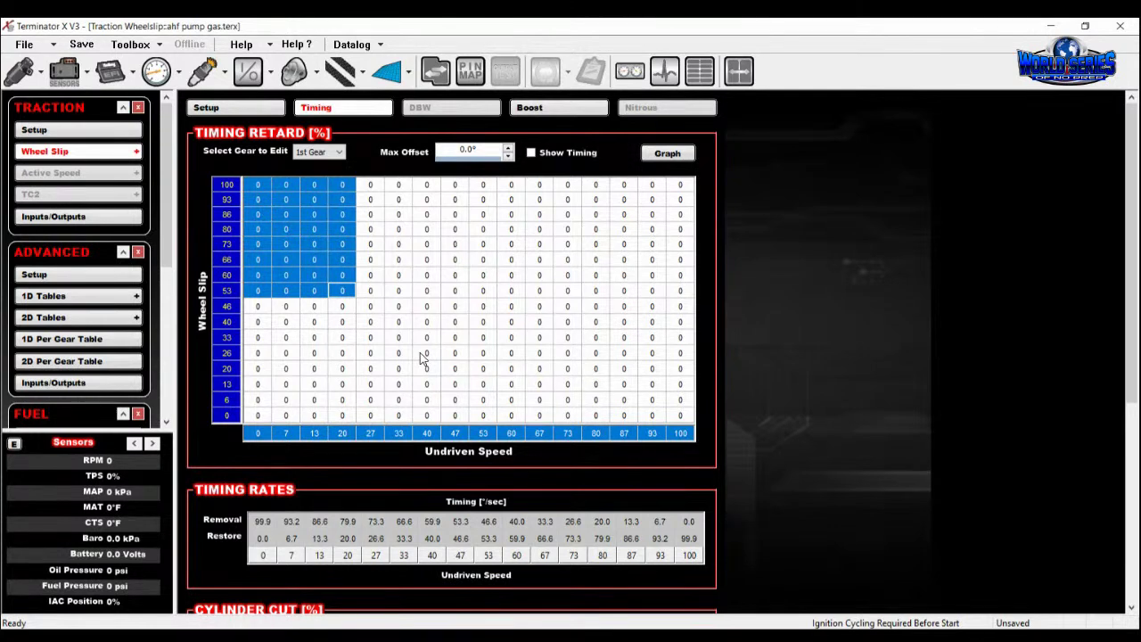
{"action": "type", "text": "20"}
{"action": "key", "text": "Return"}
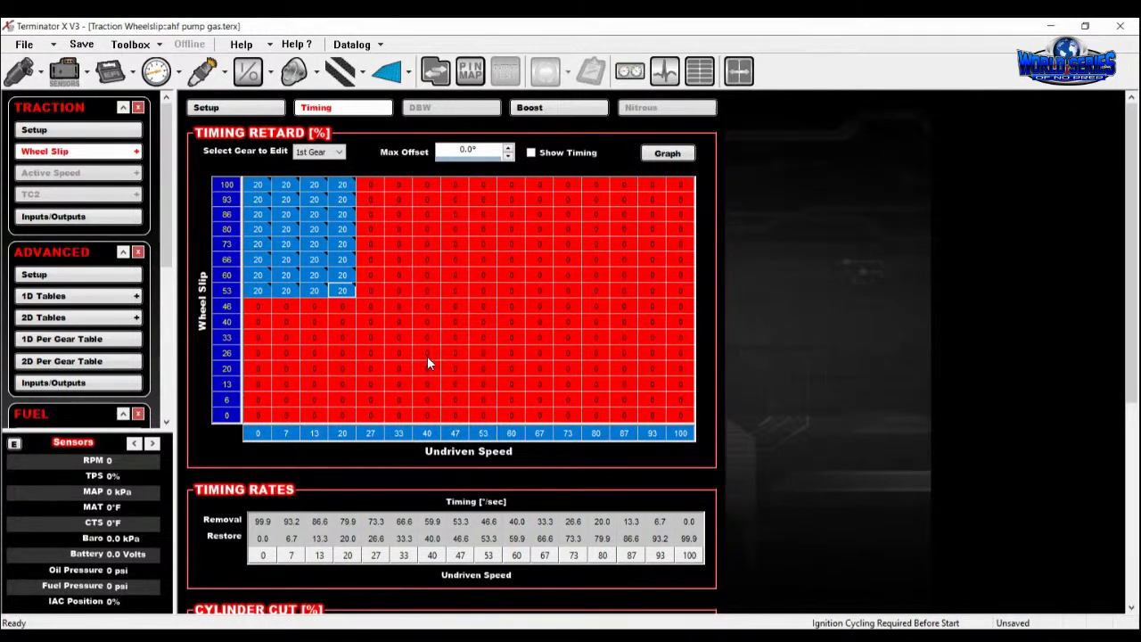
Set the timing retard's Max Offset to -13.6° and display the table as actual timing.
{"action": "left_click_drag", "start_coordinate": [342, 244], "coordinate": [455, 291]}
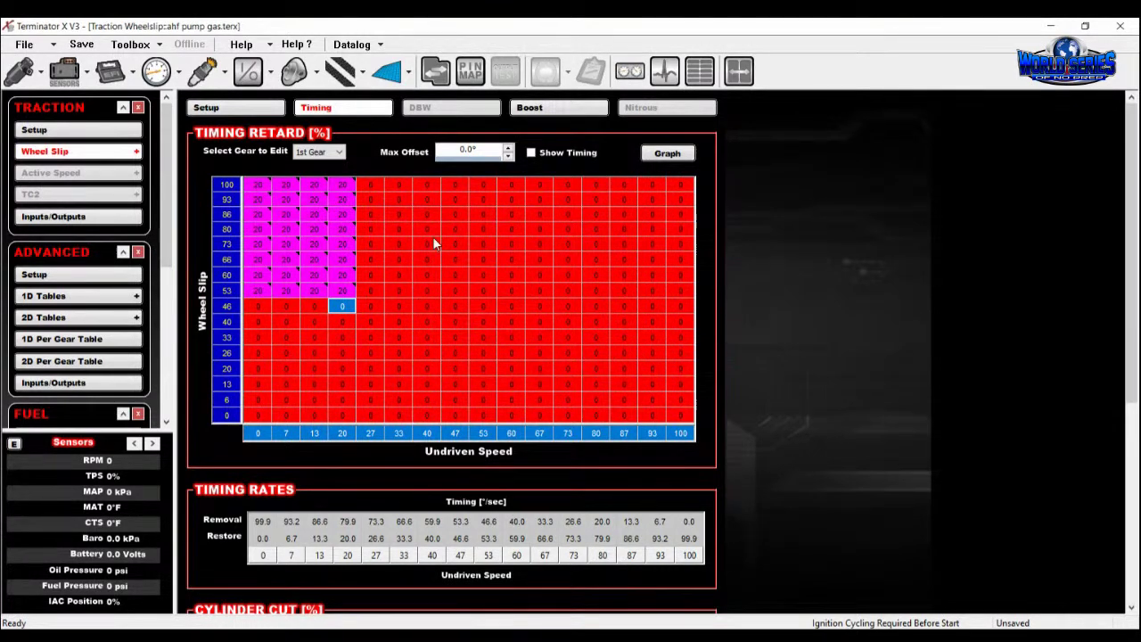
{"action": "key", "text": "Up"}
{"action": "key", "text": "Up"}
{"action": "key", "text": "Up"}
{"action": "key", "text": "Up"}
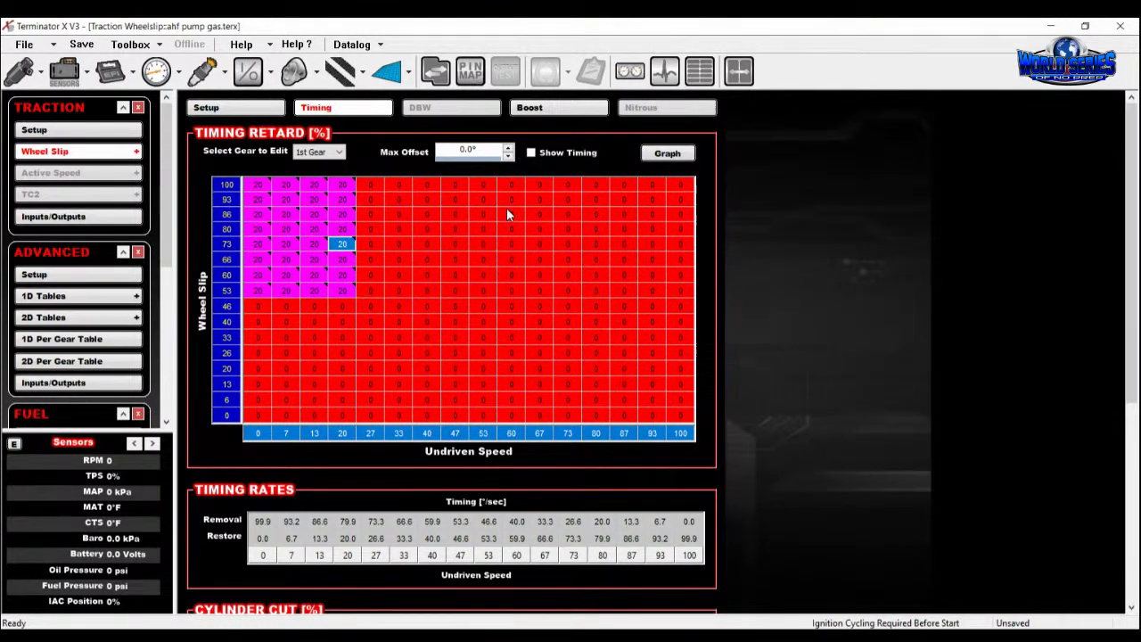
{"action": "key", "text": "Tab"}
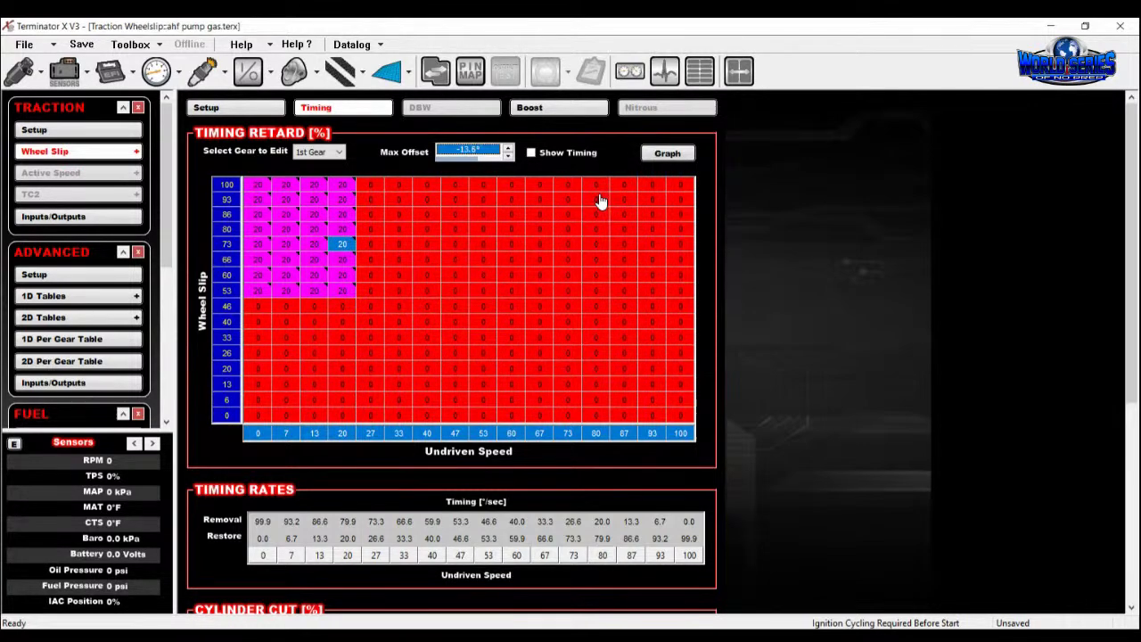
{"action": "key", "text": "Tab"}
{"action": "key", "text": "space"}
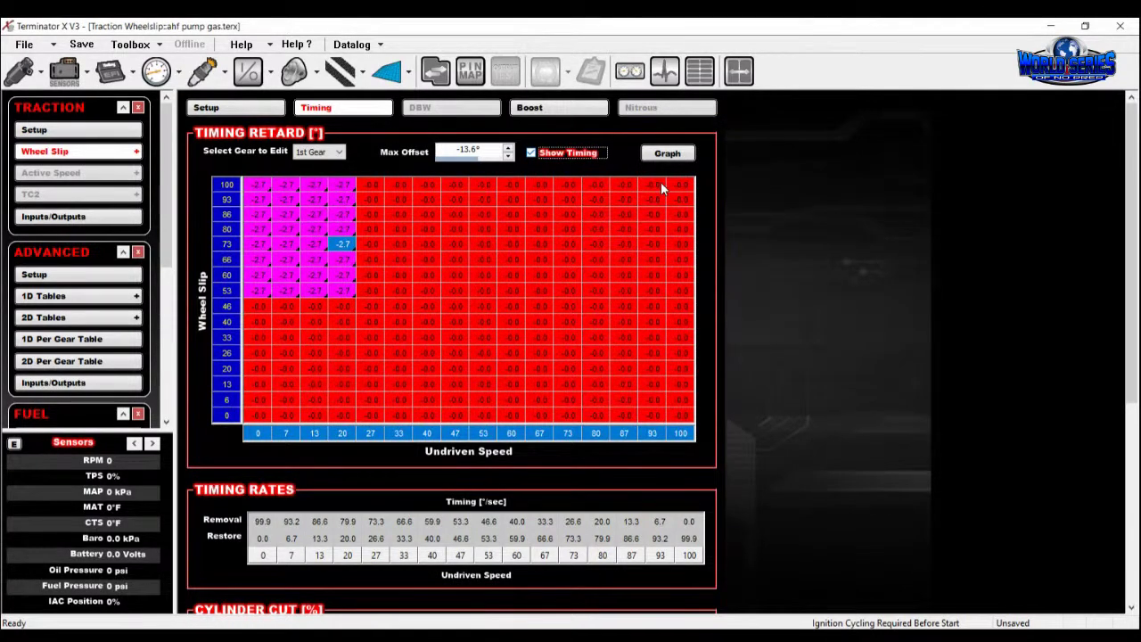
Show the timing retard table in percent again and look over the Timing Rates and Cylinder Cut tables.
{"action": "key", "text": "space"}
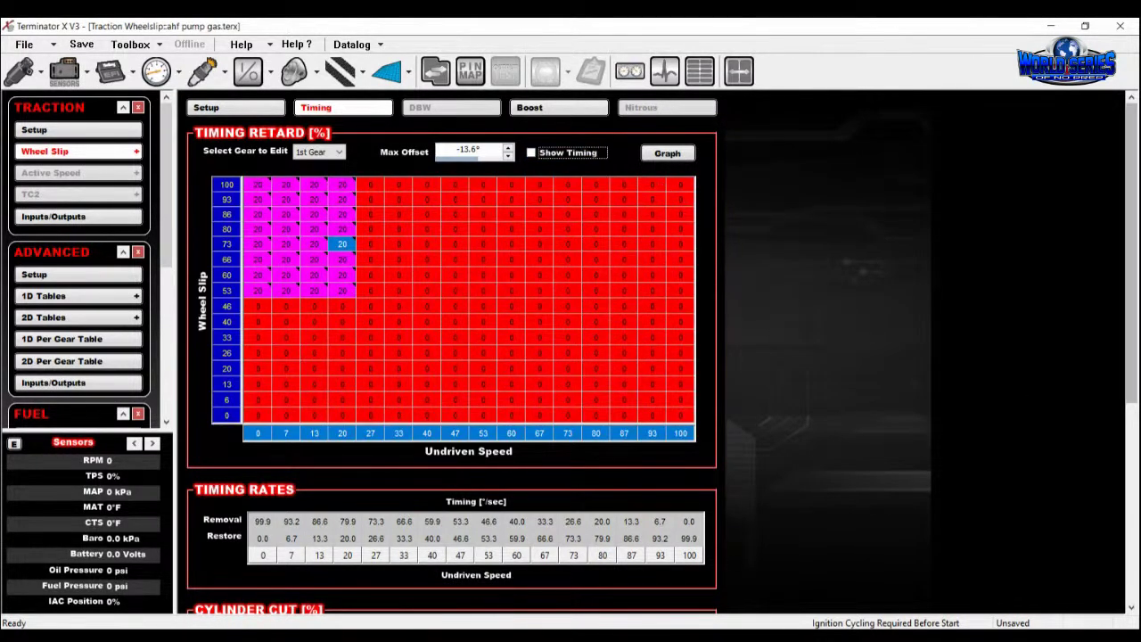
{"action": "scroll", "coordinate": [1054, 410], "scroll_direction": "down", "scroll_amount": 3}
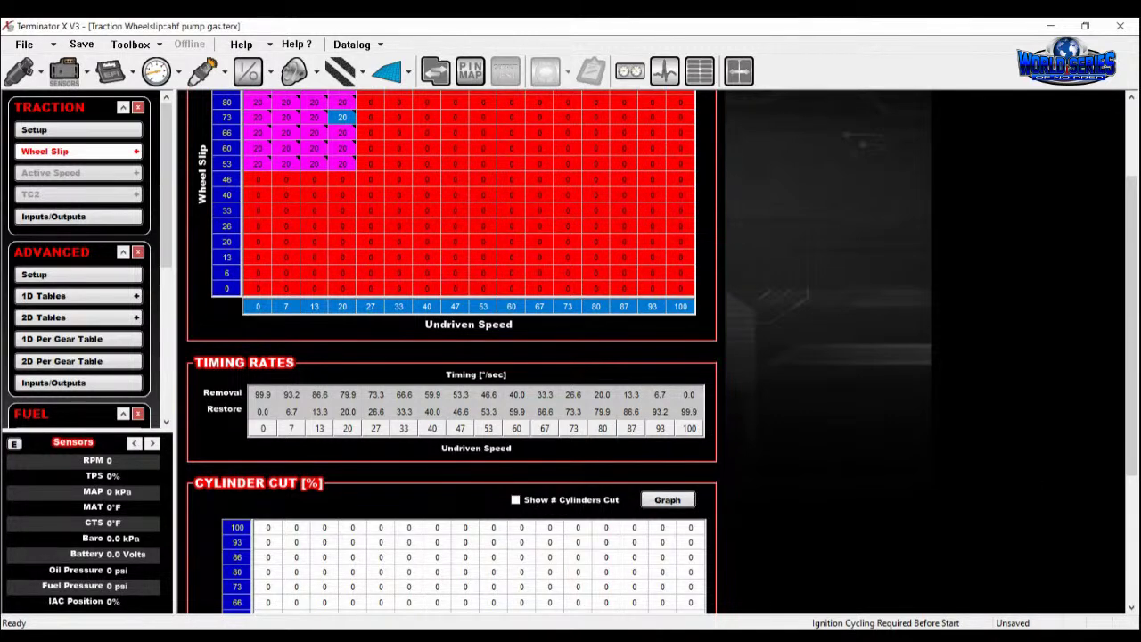
{"action": "scroll", "coordinate": [452, 352], "scroll_direction": "down", "scroll_amount": 2}
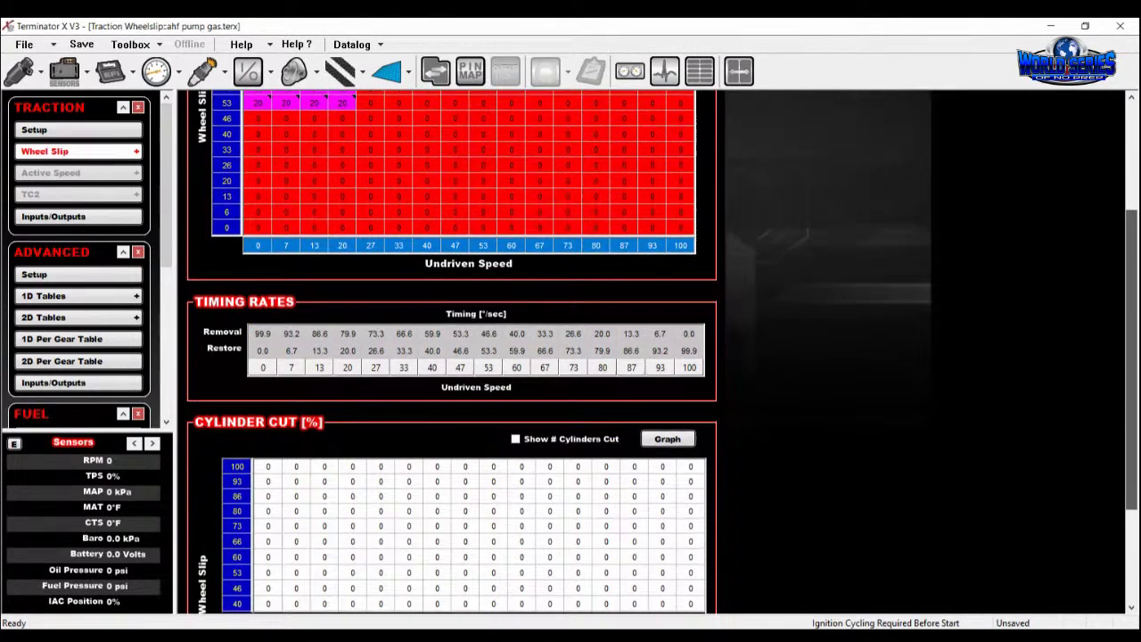
{"action": "scroll", "coordinate": [451, 353], "scroll_direction": "down", "scroll_amount": 1}
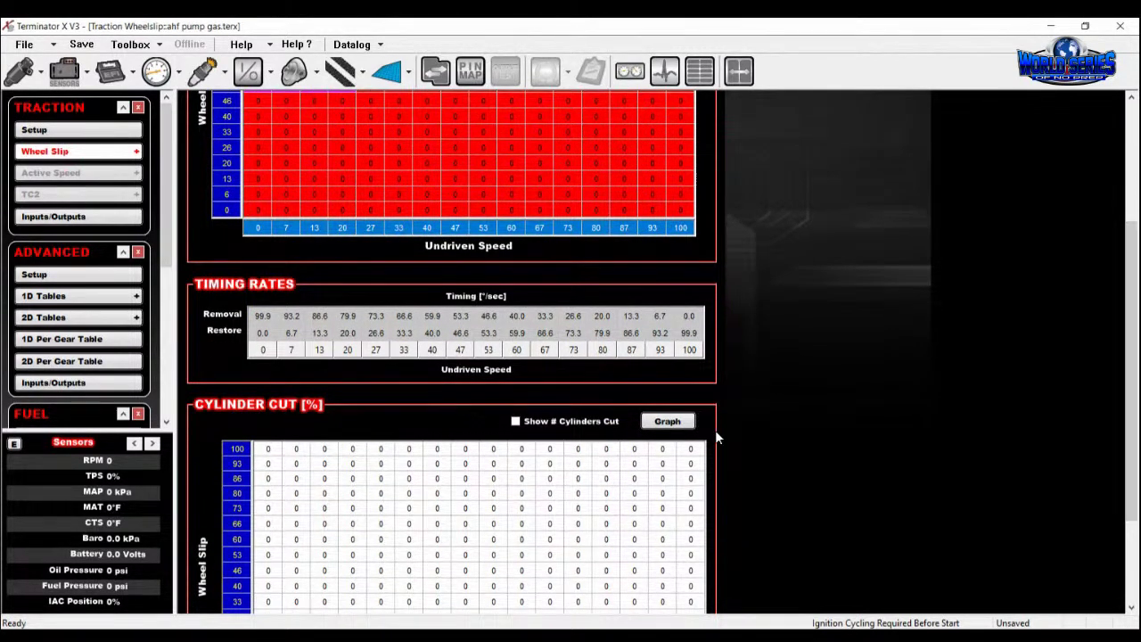
{"action": "scroll", "coordinate": [661, 351], "scroll_direction": "up", "scroll_amount": 1}
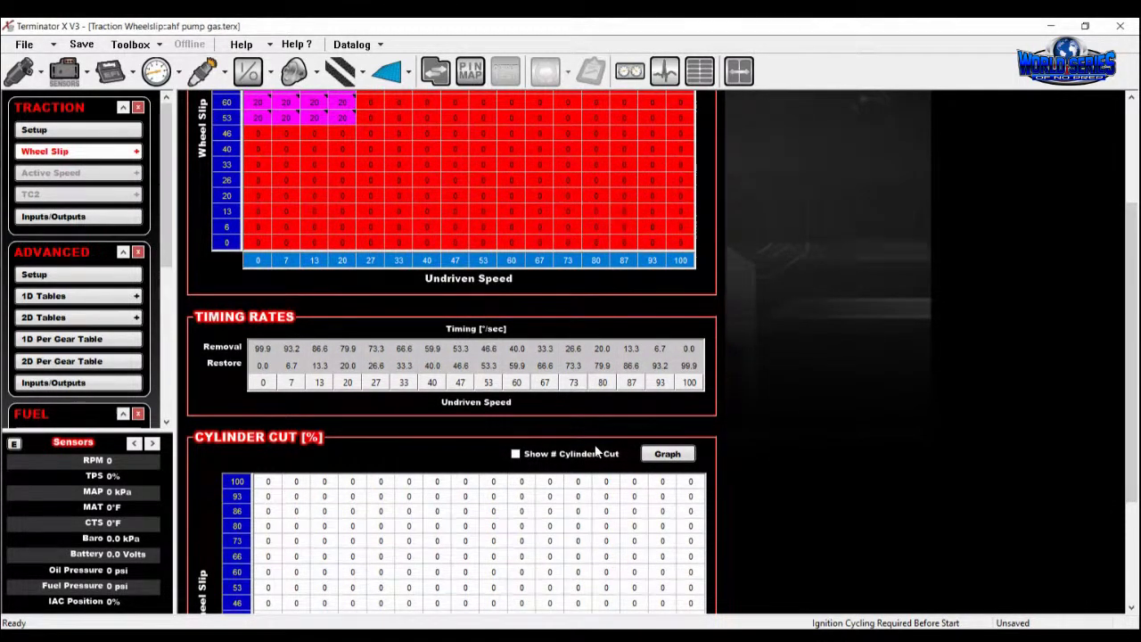
{"action": "scroll", "coordinate": [558, 354], "scroll_direction": "down", "scroll_amount": 5}
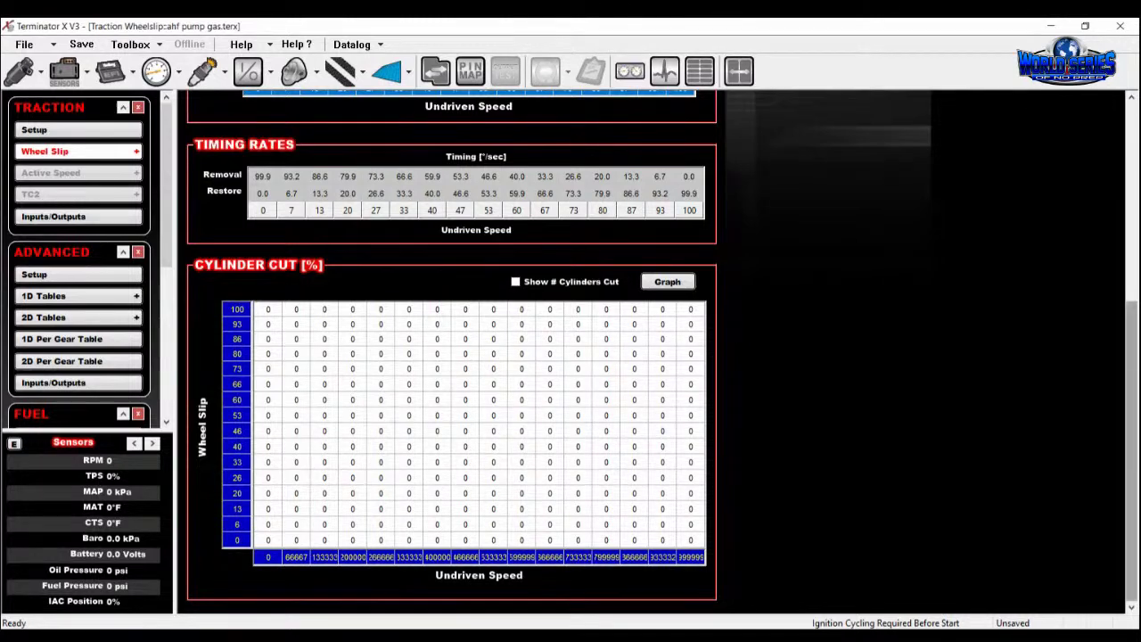
{"action": "scroll", "coordinate": [451, 348], "scroll_direction": "up", "scroll_amount": 5}
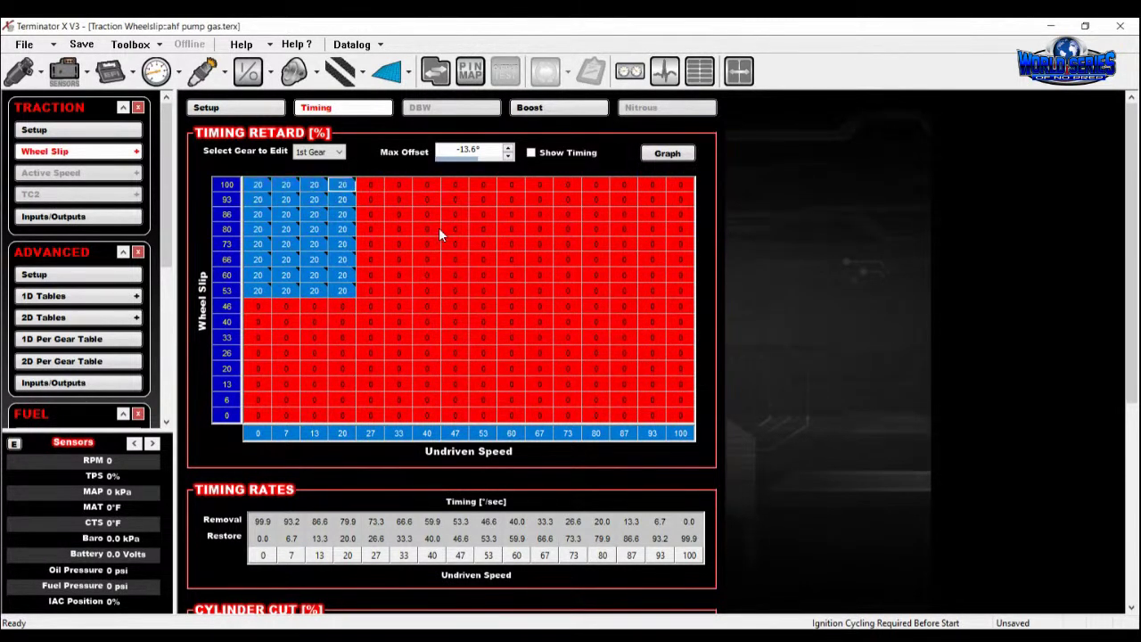
Reset the timing retard to 0% for wheel slip 53 to 100 at undriven speeds 0 to 20.
{"action": "type", "text": "0"}
{"action": "key", "text": "Return"}
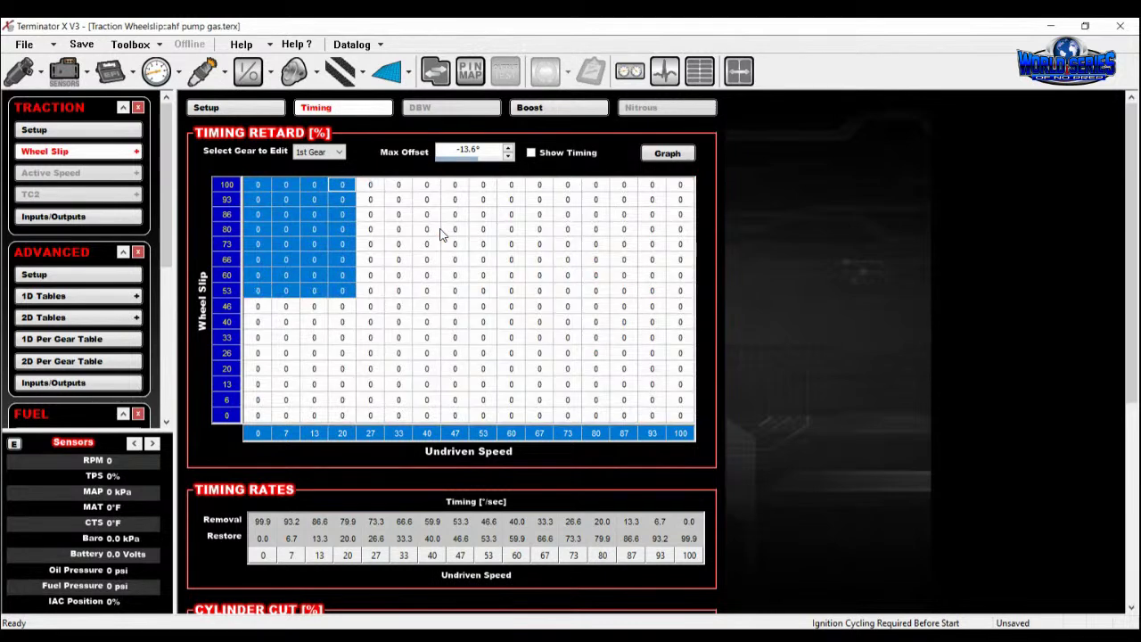
{"action": "key", "text": "Down"}
{"action": "key", "text": "Down"}
{"action": "key", "text": "Right"}
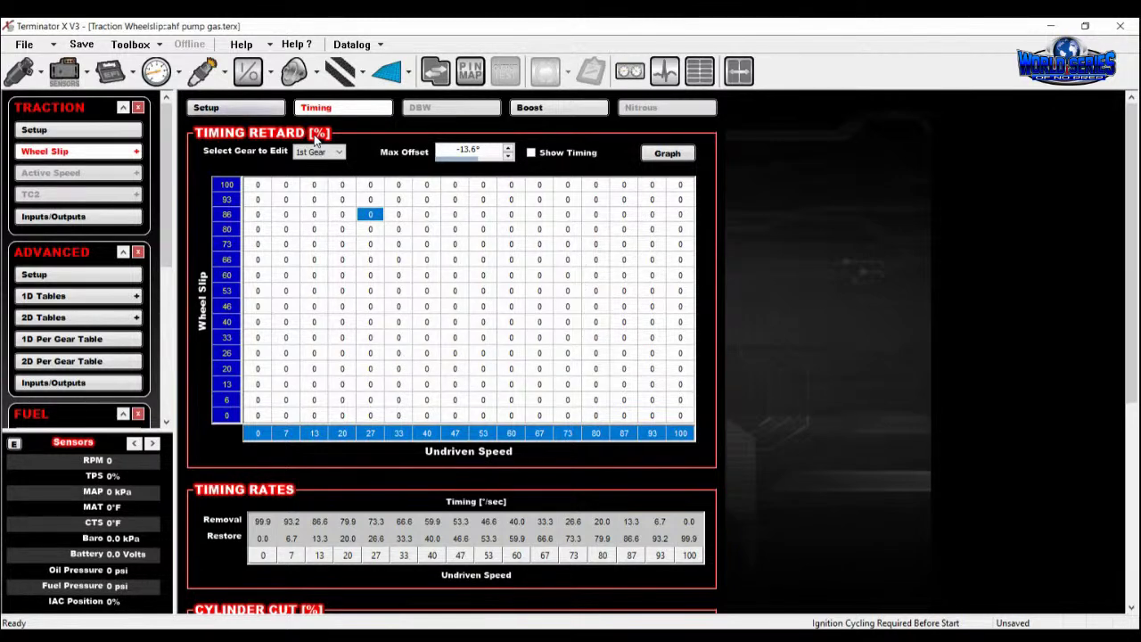
Enable Active Speed Management in the traction setup and look over its settings alongside the Wheel Slip setup.
{"action": "left_click", "coordinate": [206, 107]}
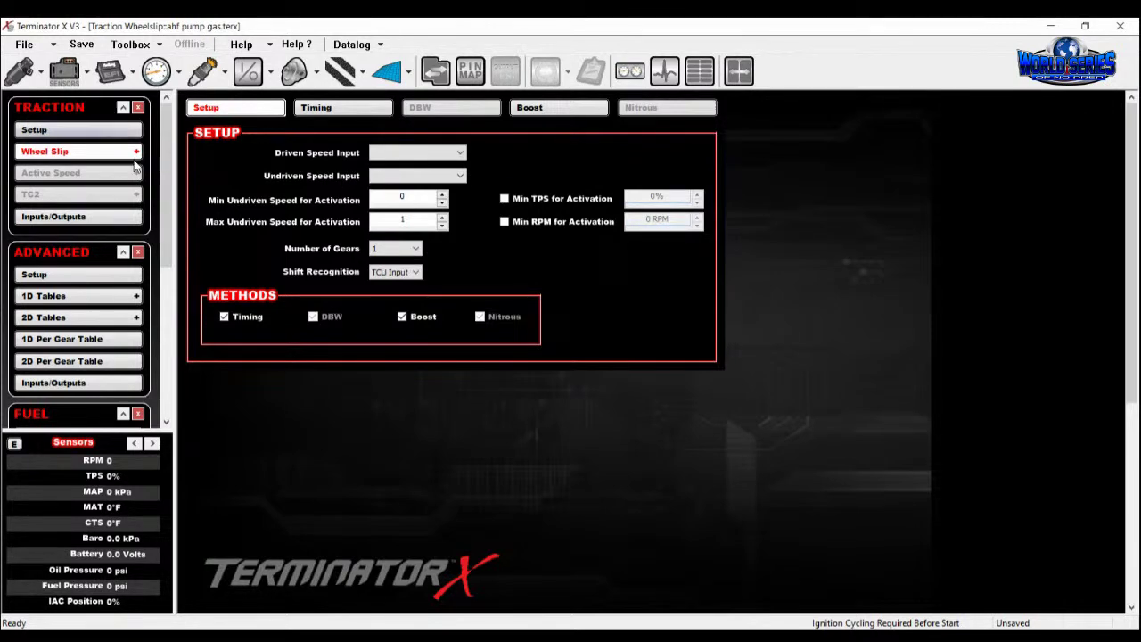
{"action": "left_click", "coordinate": [78, 129]}
{"action": "left_click", "coordinate": [302, 173]}
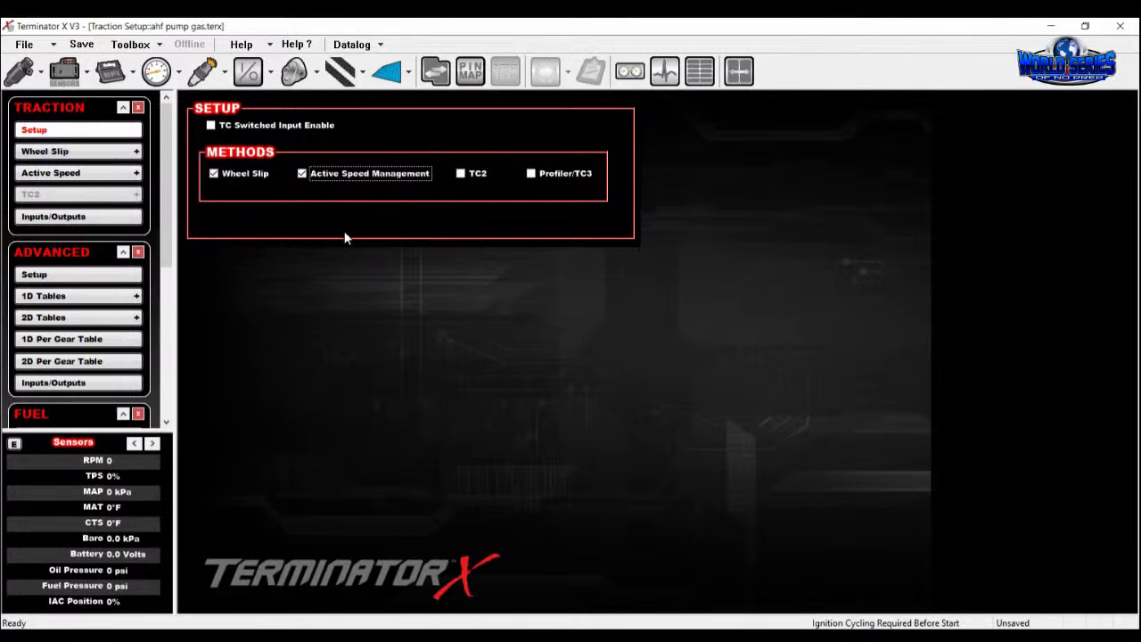
{"action": "left_click", "coordinate": [374, 219]}
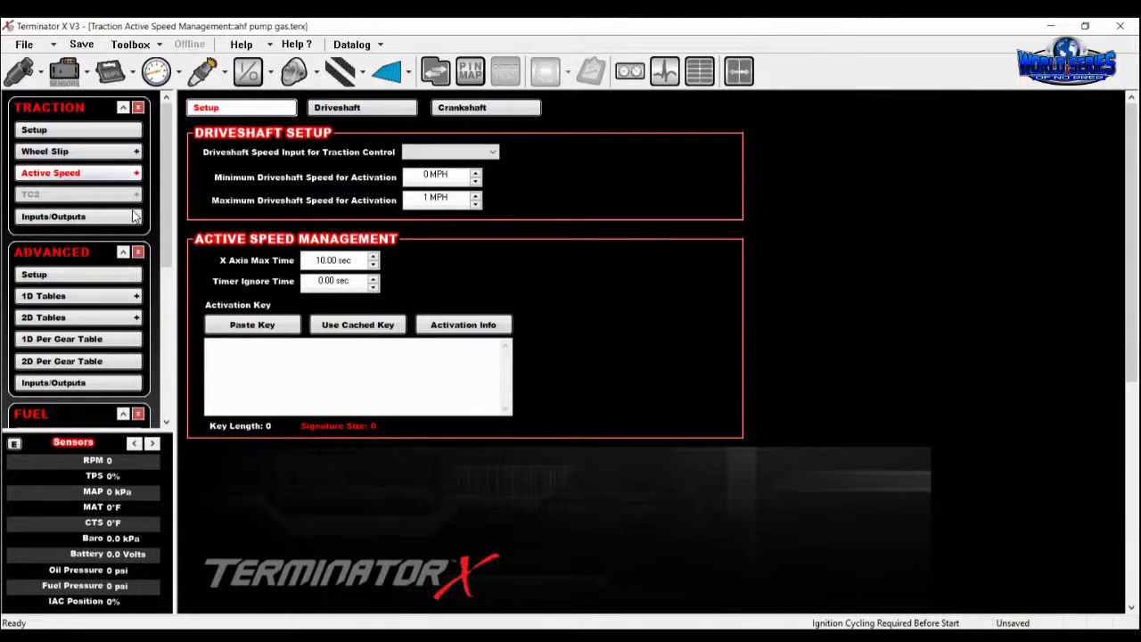
{"action": "left_click", "coordinate": [124, 151]}
{"action": "left_click", "coordinate": [129, 174]}
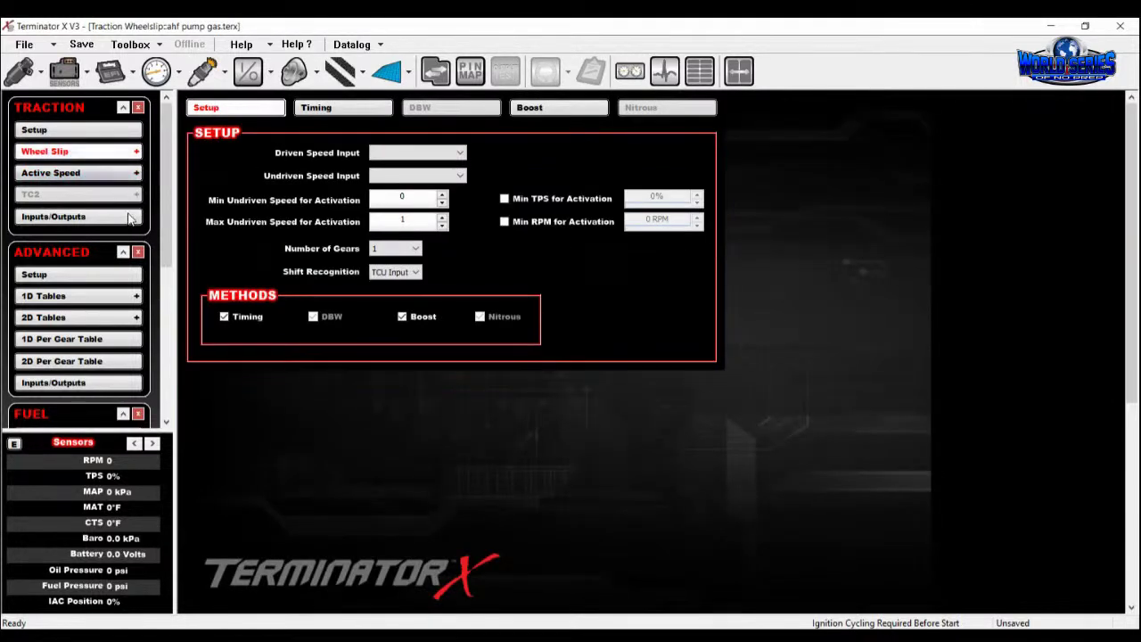
{"action": "key", "text": "Up"}
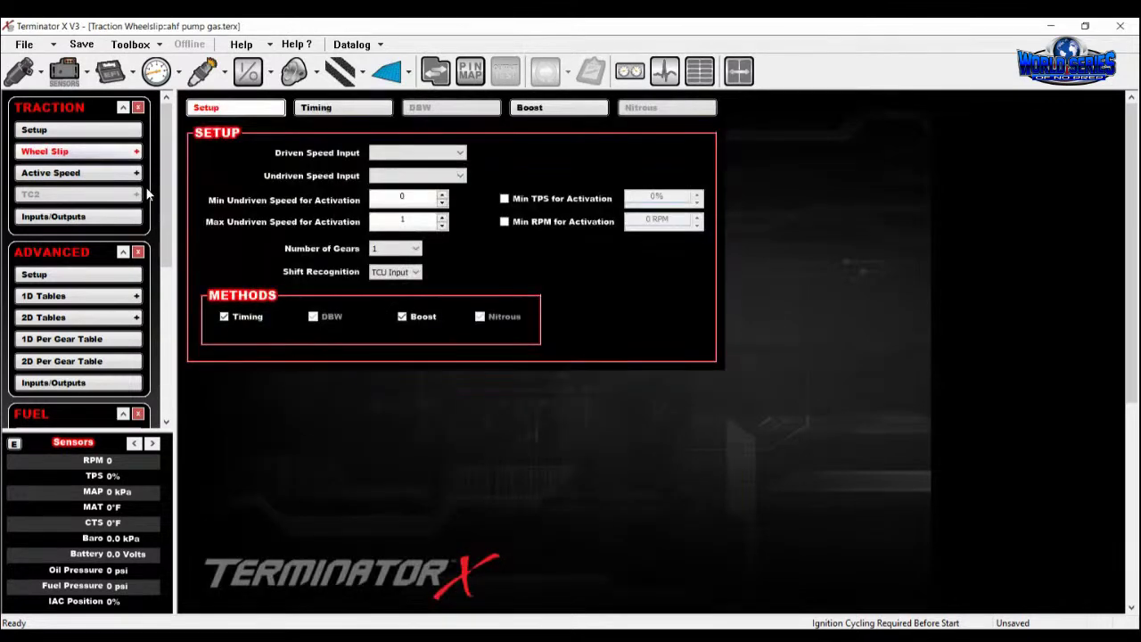
Look over the advanced 1D flex fuel multiplier table and the 2D Flex timing offset table.
{"action": "left_click", "coordinate": [427, 89]}
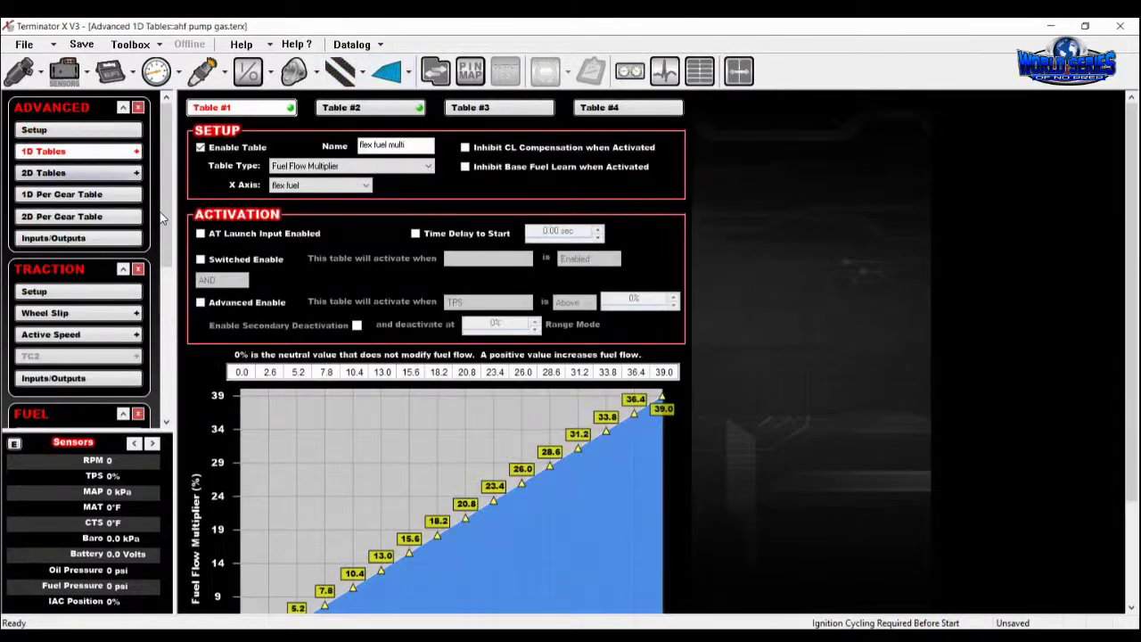
{"action": "left_click", "coordinate": [134, 173]}
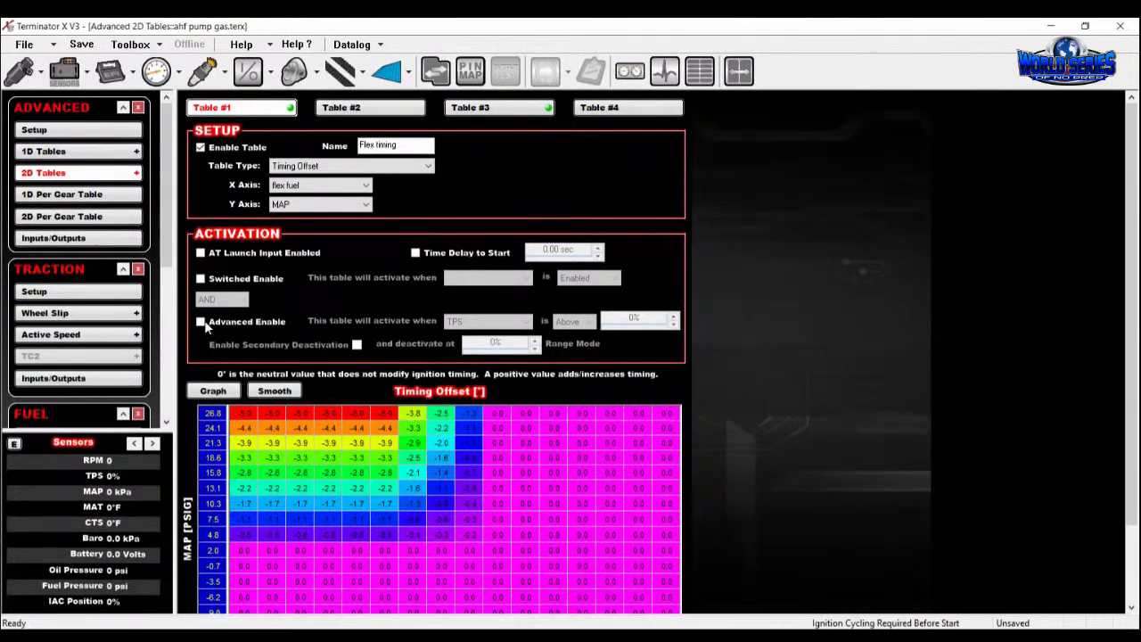
{"action": "left_click", "coordinate": [133, 150]}
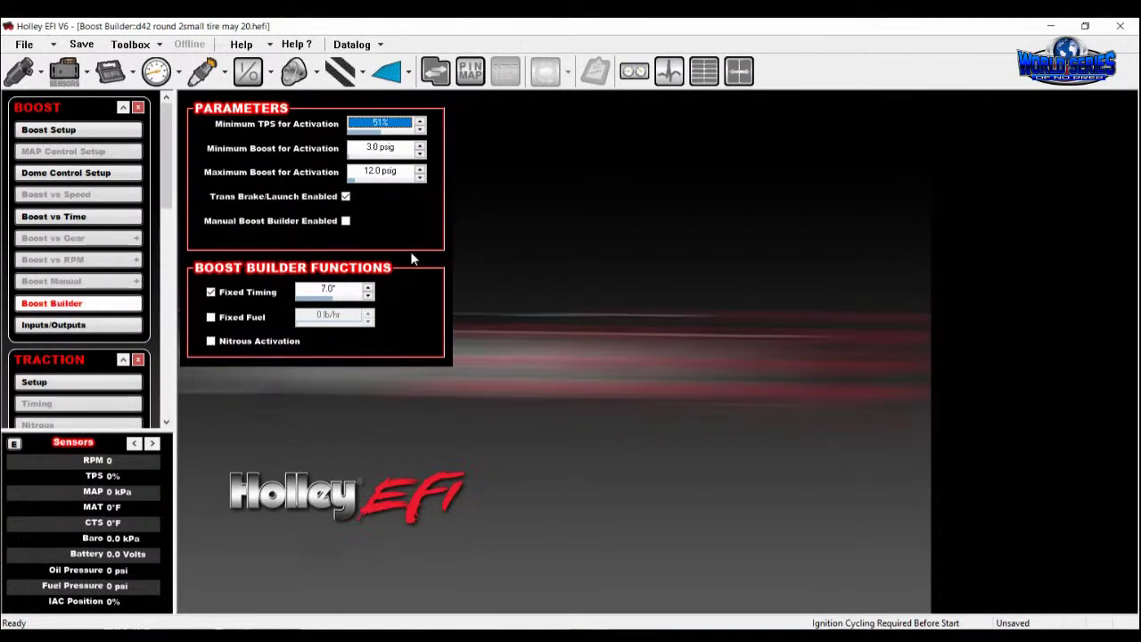
Review the Boost Builder parameters and the Boost Setup page of the Holley EFI V6 tune.
{"action": "key", "text": "Tab"}
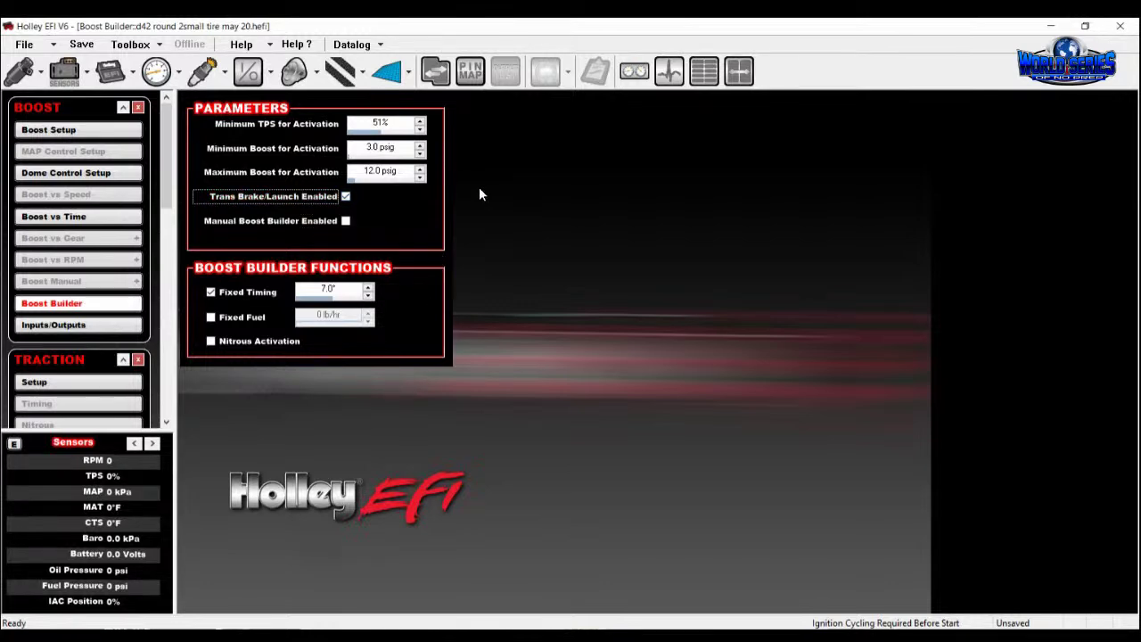
{"action": "left_click", "coordinate": [345, 196]}
{"action": "left_click", "coordinate": [294, 70]}
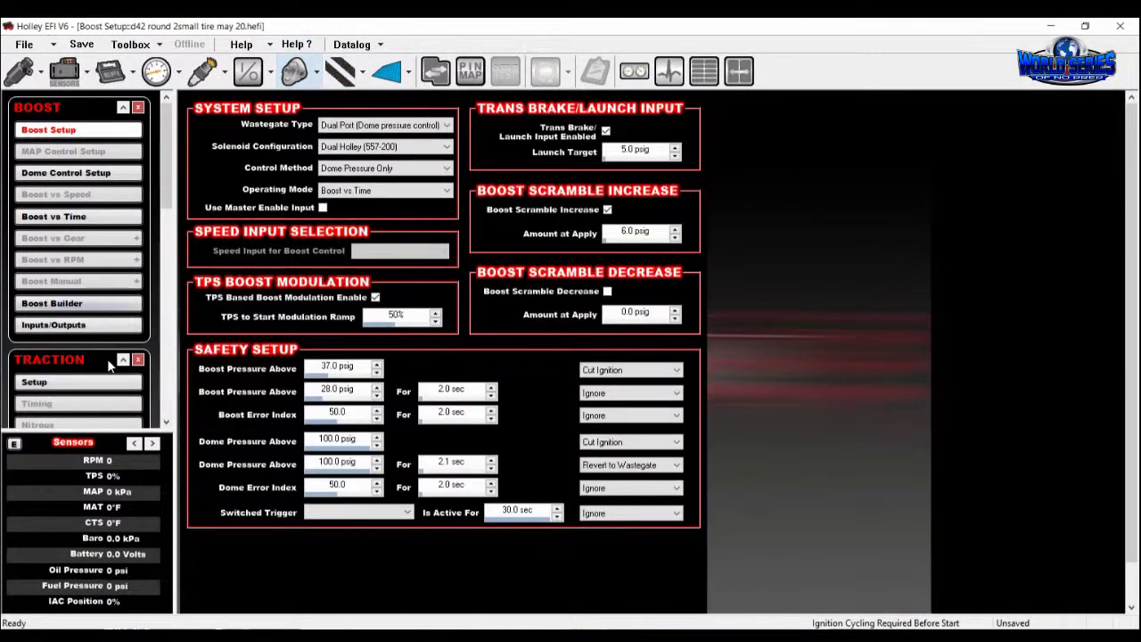
{"action": "left_click", "coordinate": [81, 303]}
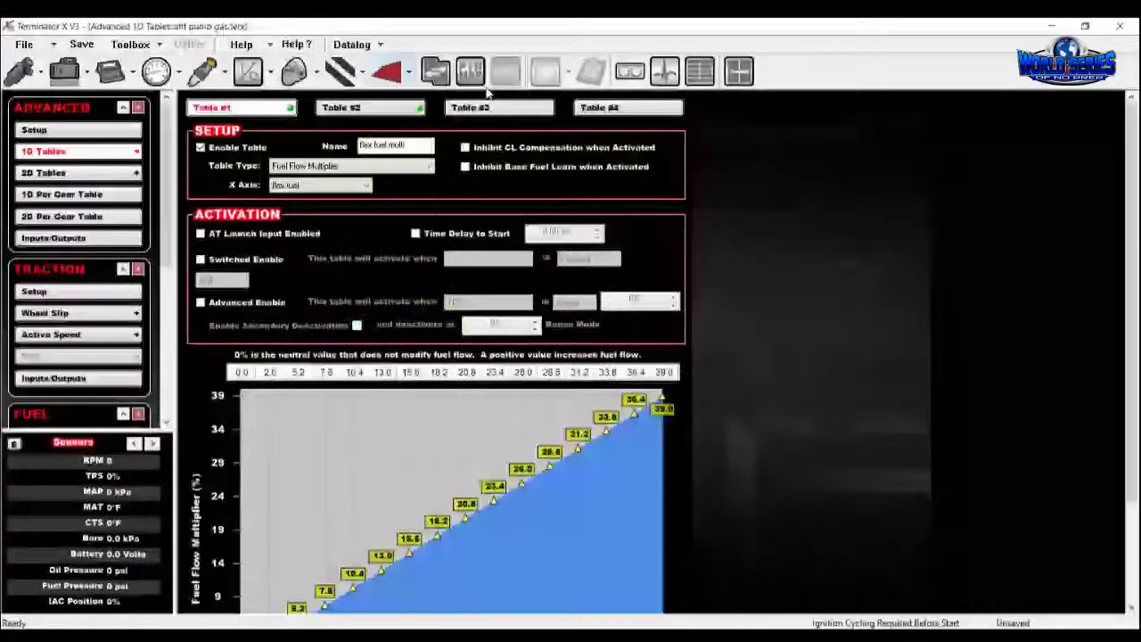
In Terminator X, enable advanced 1D Table #3 and name it "boost builder".
{"action": "left_click", "coordinate": [387, 72]}
{"action": "left_click", "coordinate": [54, 151]}
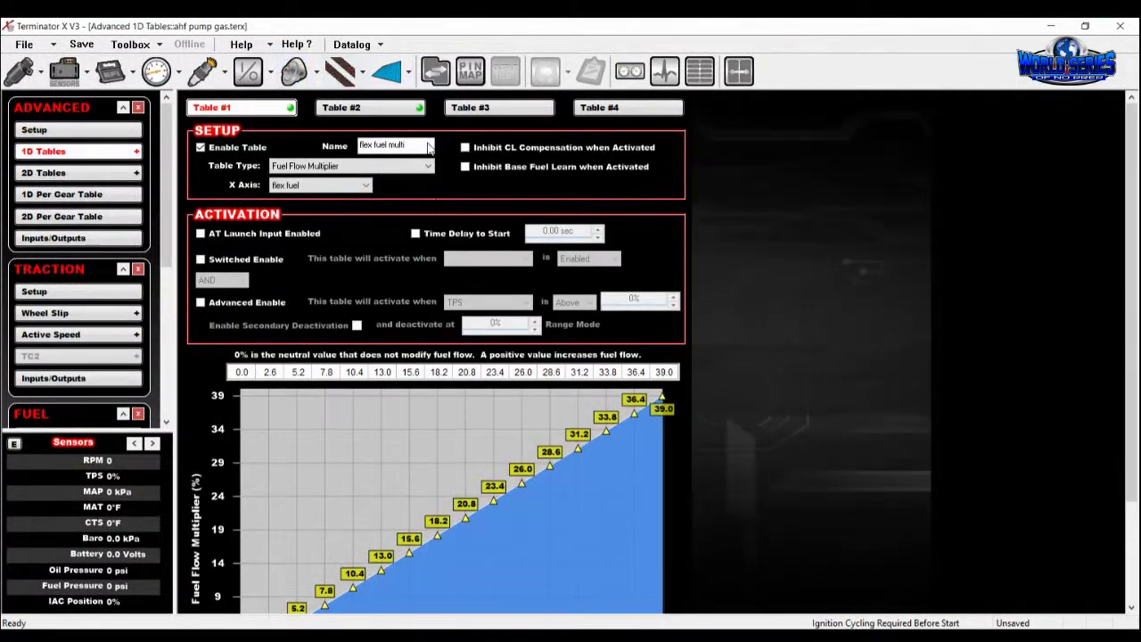
{"action": "left_click", "coordinate": [370, 107]}
{"action": "left_click", "coordinate": [499, 107]}
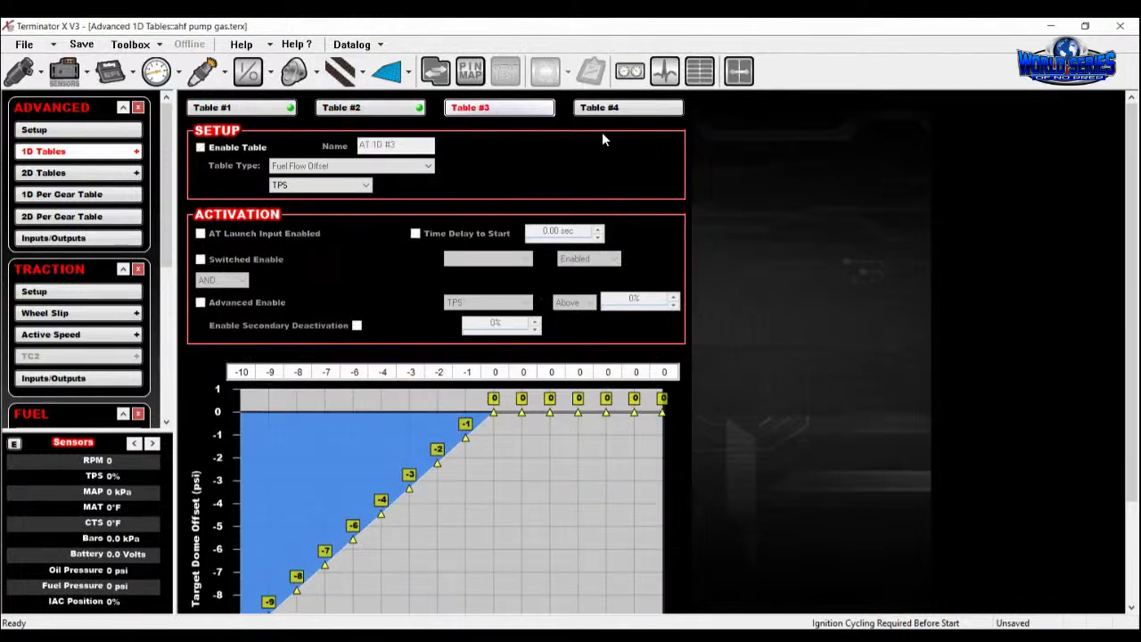
{"action": "left_click", "coordinate": [200, 147]}
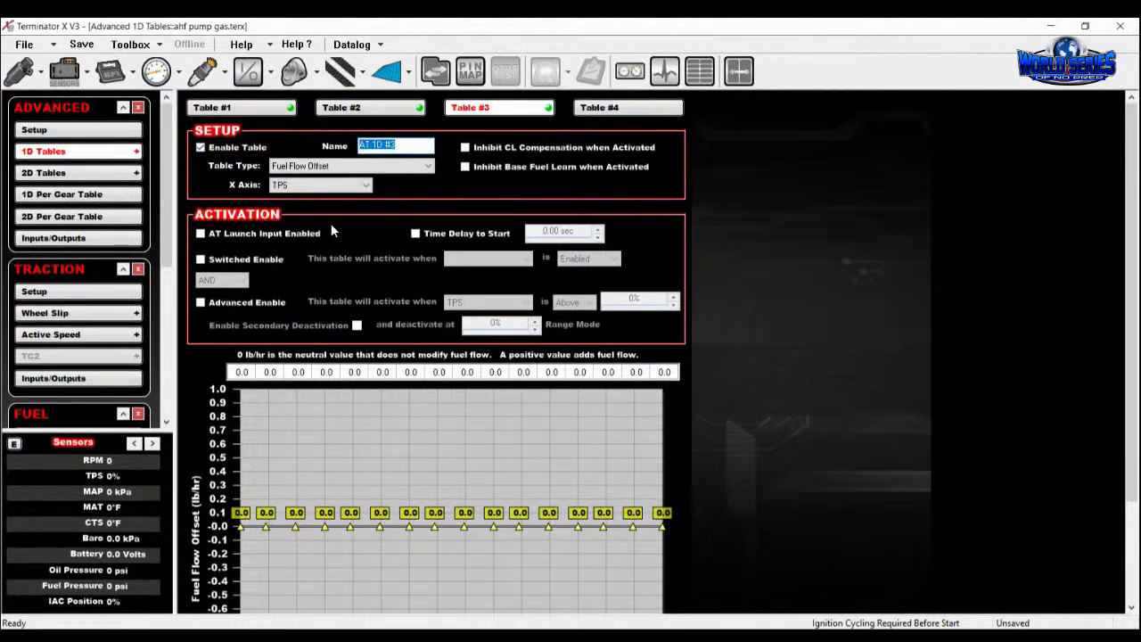
{"action": "type", "text": "boost builder"}
Set the boost builder table's type to Timing Offset with Boost as its X axis.
{"action": "key", "text": "Tab"}
{"action": "key", "text": "Down"}
{"action": "key", "text": "Down"}
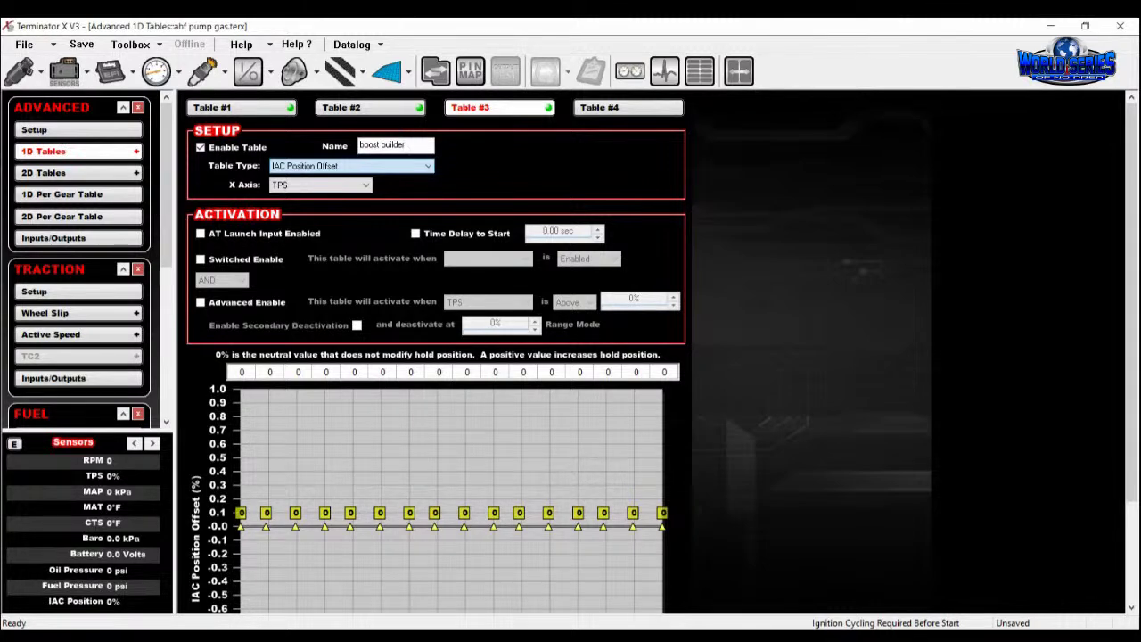
{"action": "key", "text": "Down"}
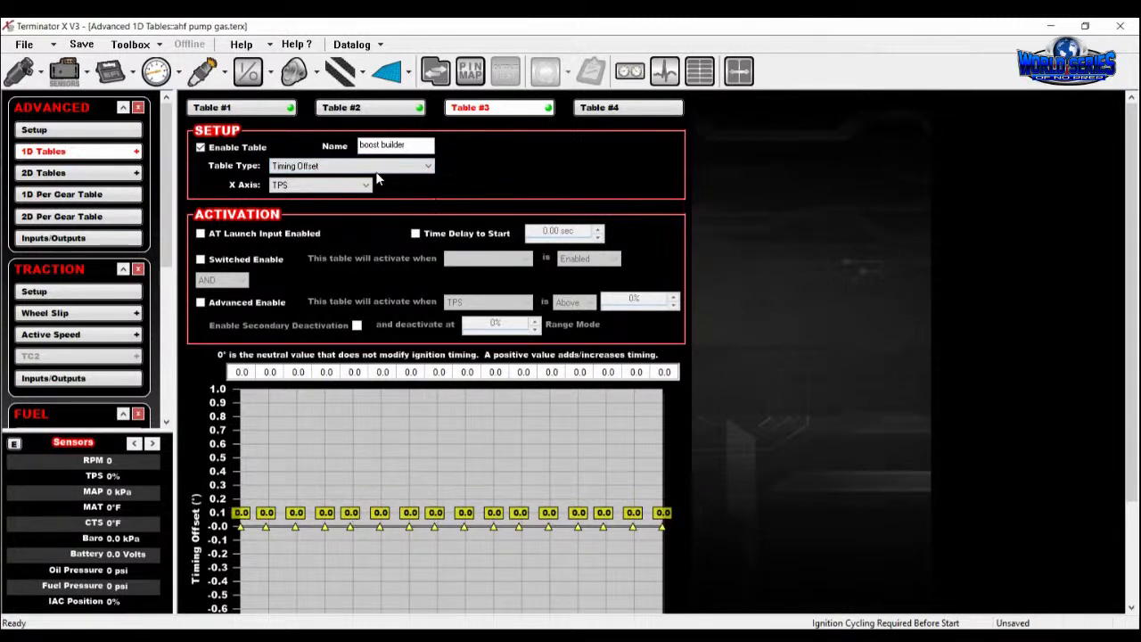
{"action": "key", "text": "Tab"}
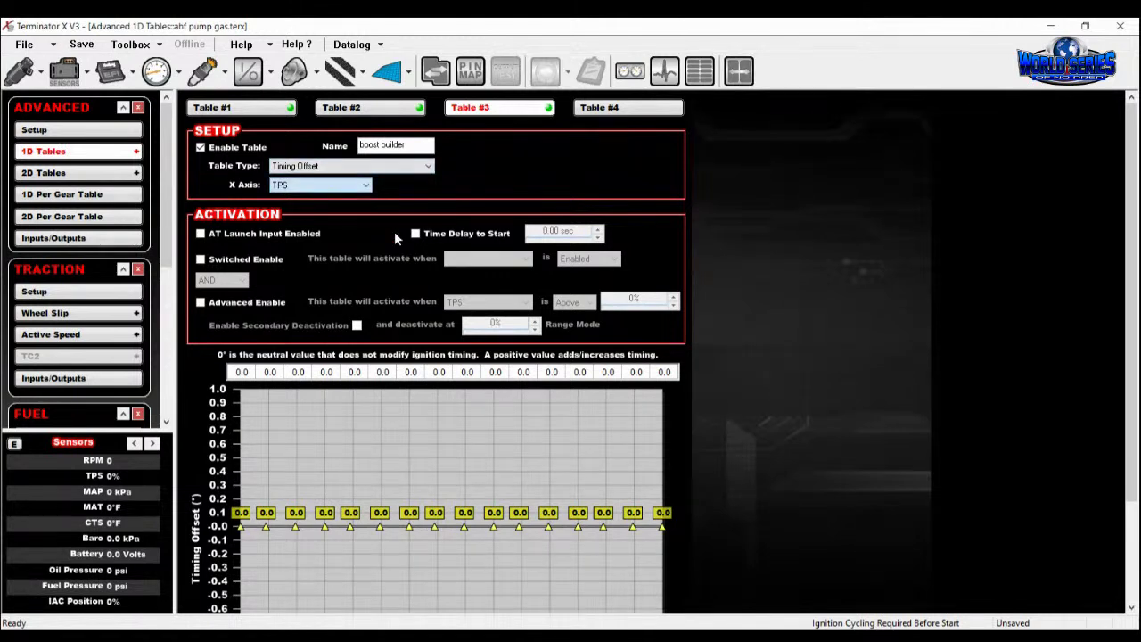
{"action": "key", "text": "Down"}
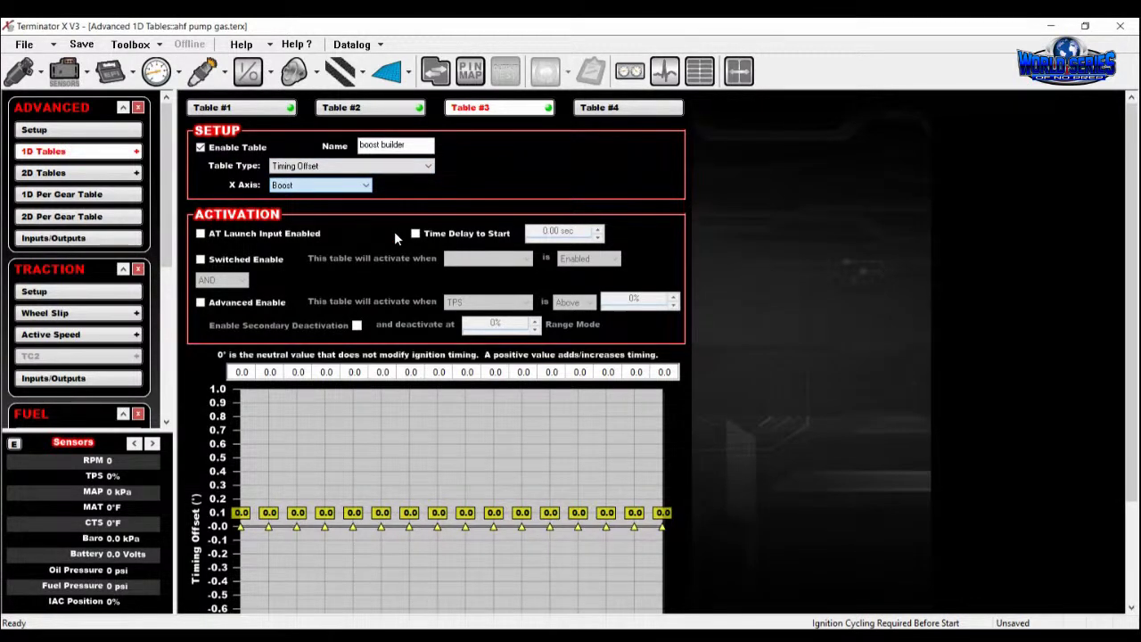
Turn on Switched Enable so the boost builder table activates when Staging Input #1 is Enabled, leaving Advanced Enable off.
{"action": "key", "text": "Tab"}
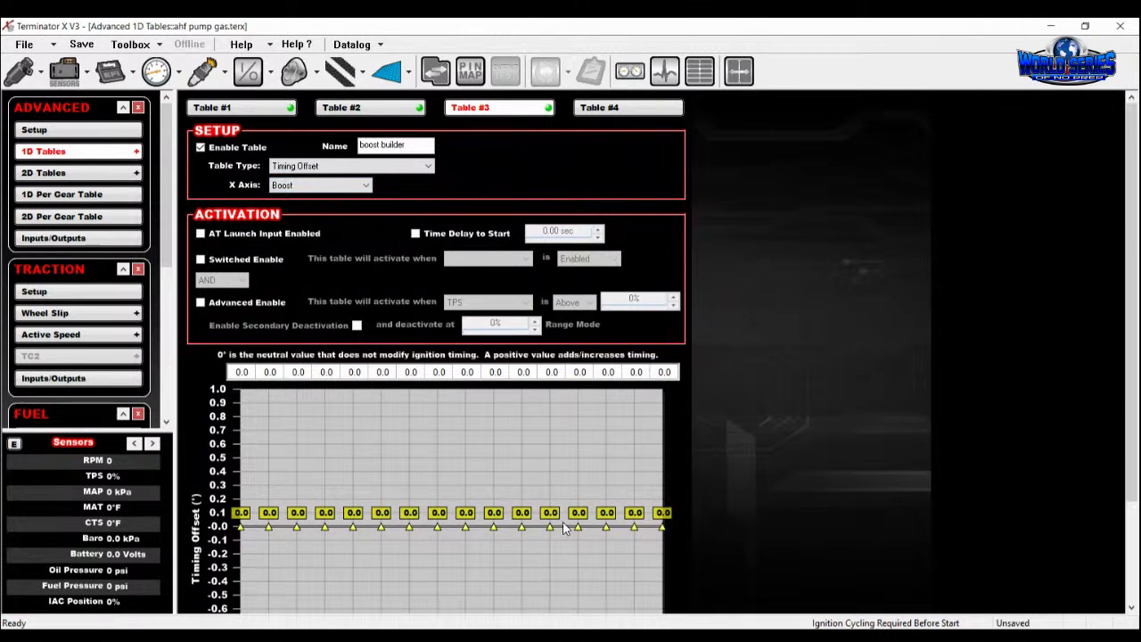
{"action": "key", "text": "space"}
{"action": "key", "text": "Tab"}
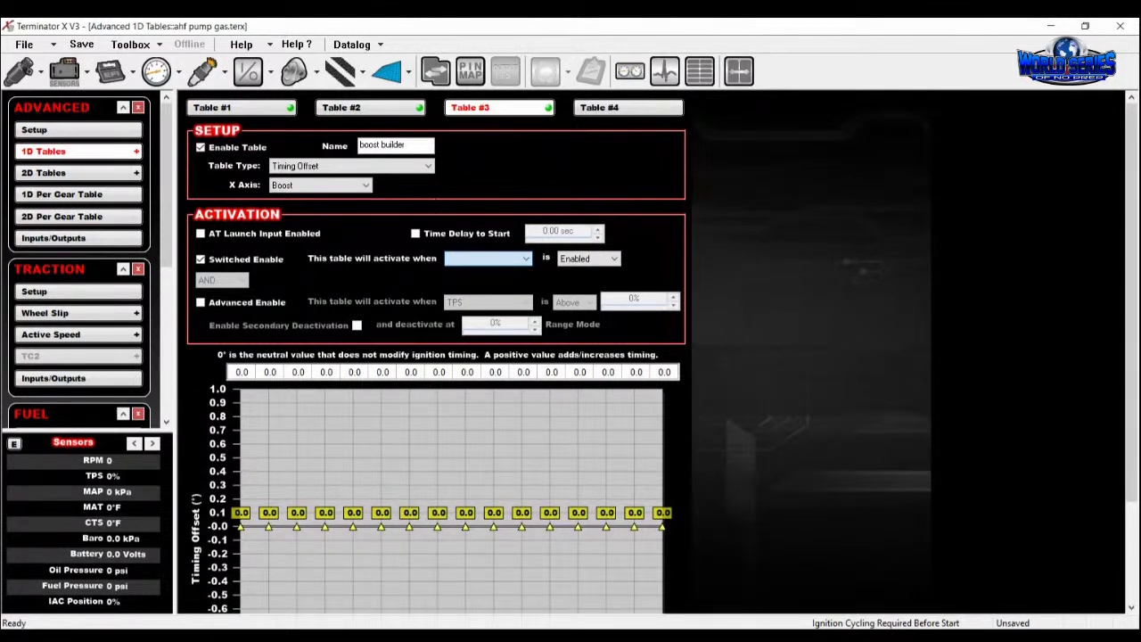
{"action": "key", "text": "Down"}
{"action": "left_click", "coordinate": [611, 394]}
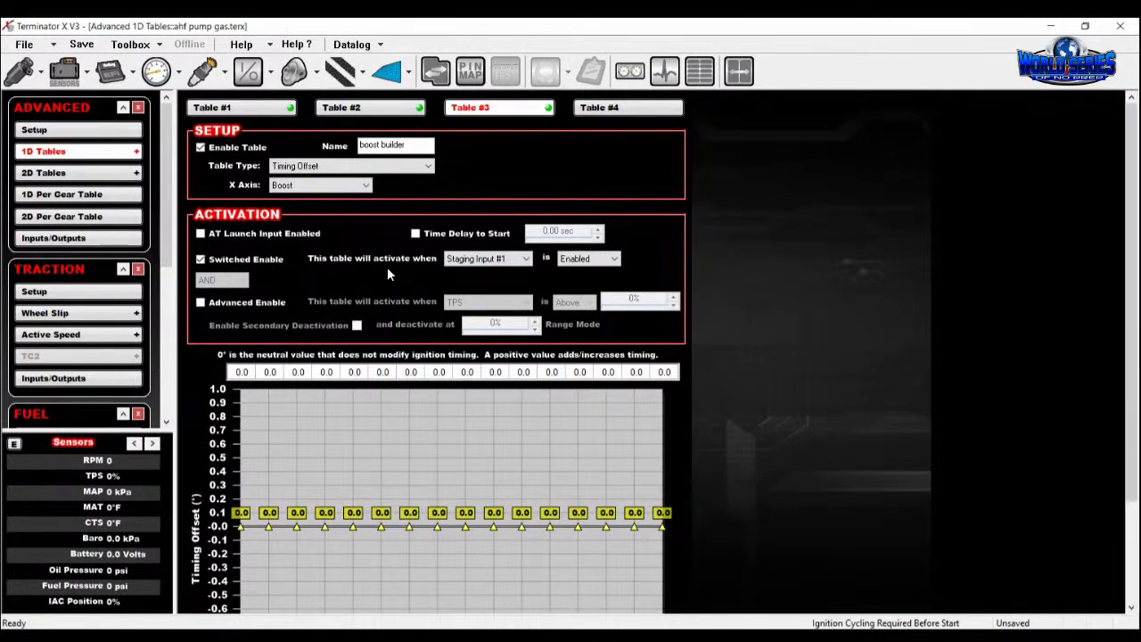
{"action": "left_click", "coordinate": [201, 302]}
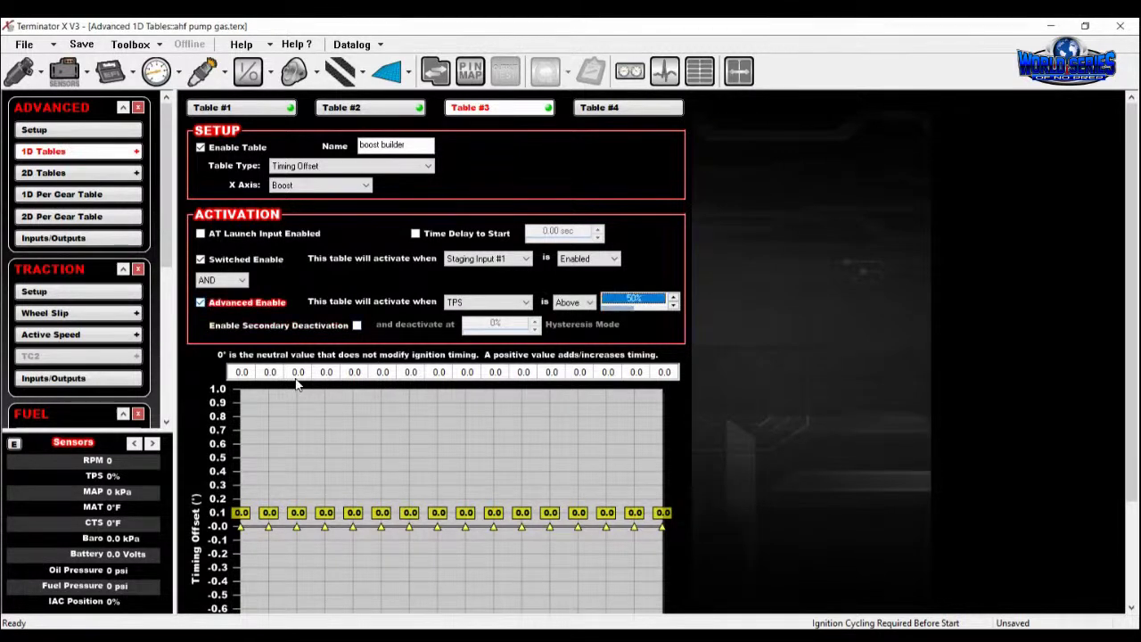
{"action": "key", "text": "space"}
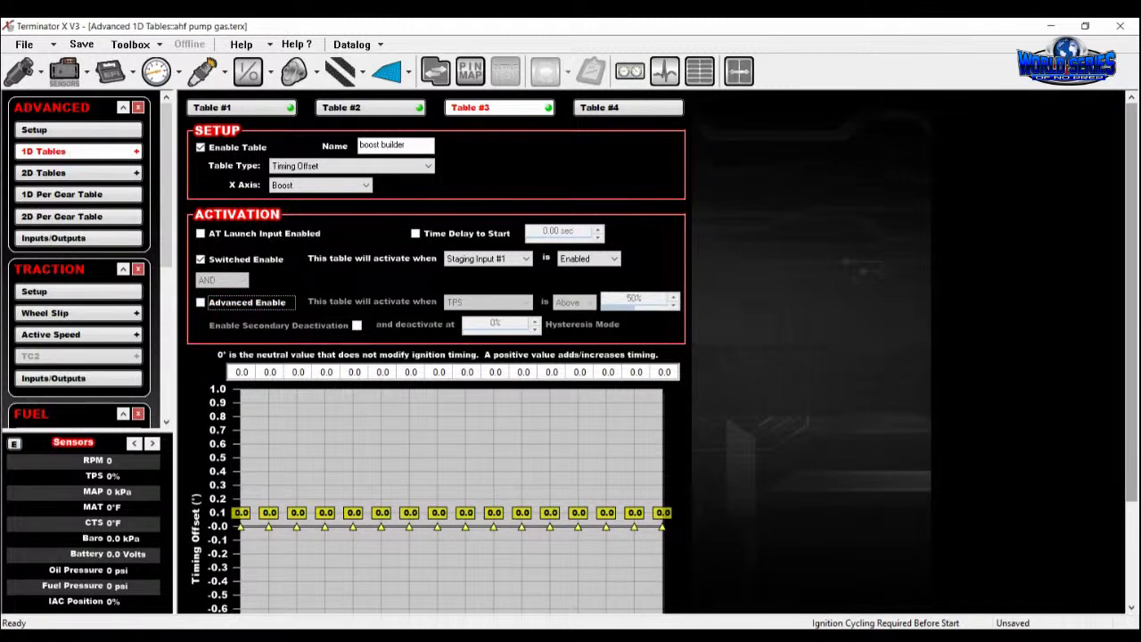
Set the boost builder table's timing offset at 0 psig boost to 10.0°.
{"action": "scroll", "coordinate": [424, 248], "scroll_direction": "down", "scroll_amount": 3}
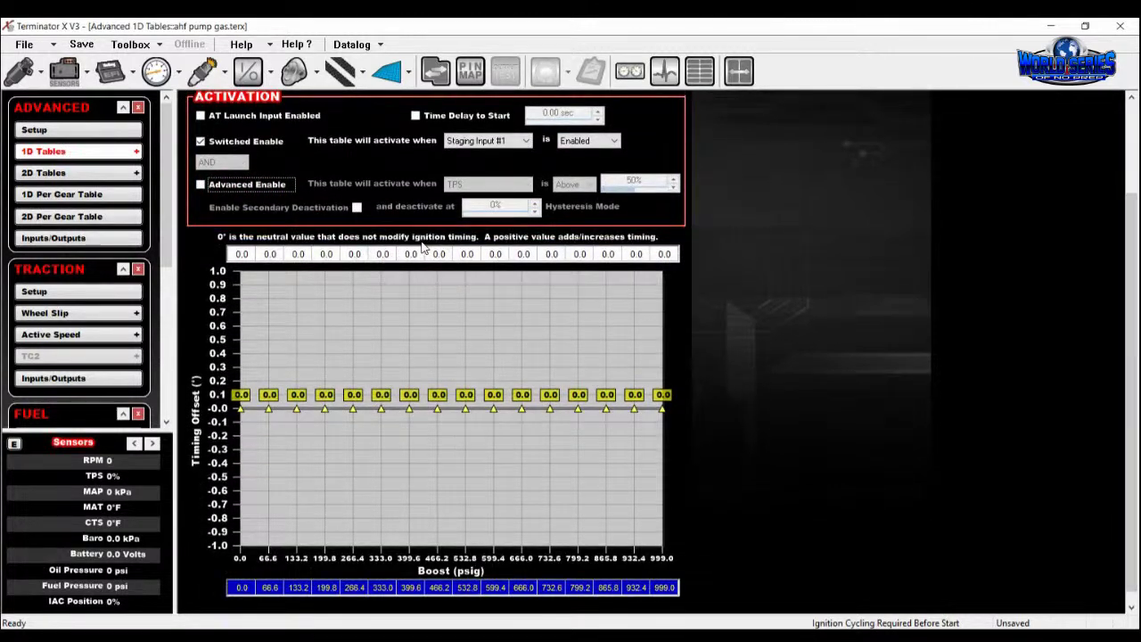
{"action": "key", "text": "Tab"}
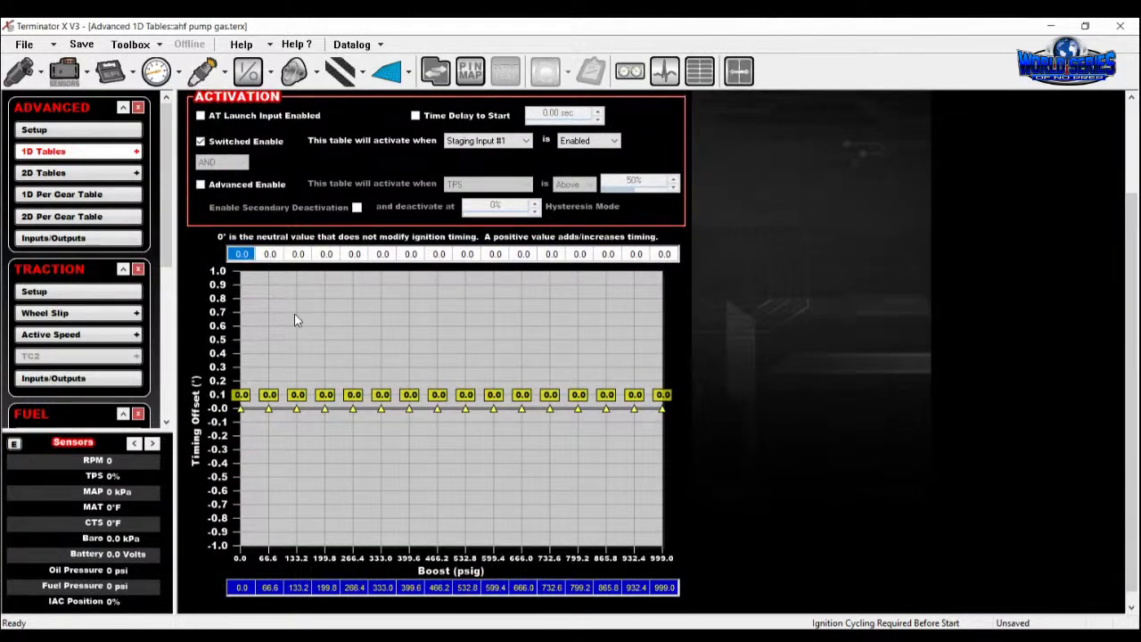
{"action": "type", "text": "15"}
{"action": "key", "text": "Return"}
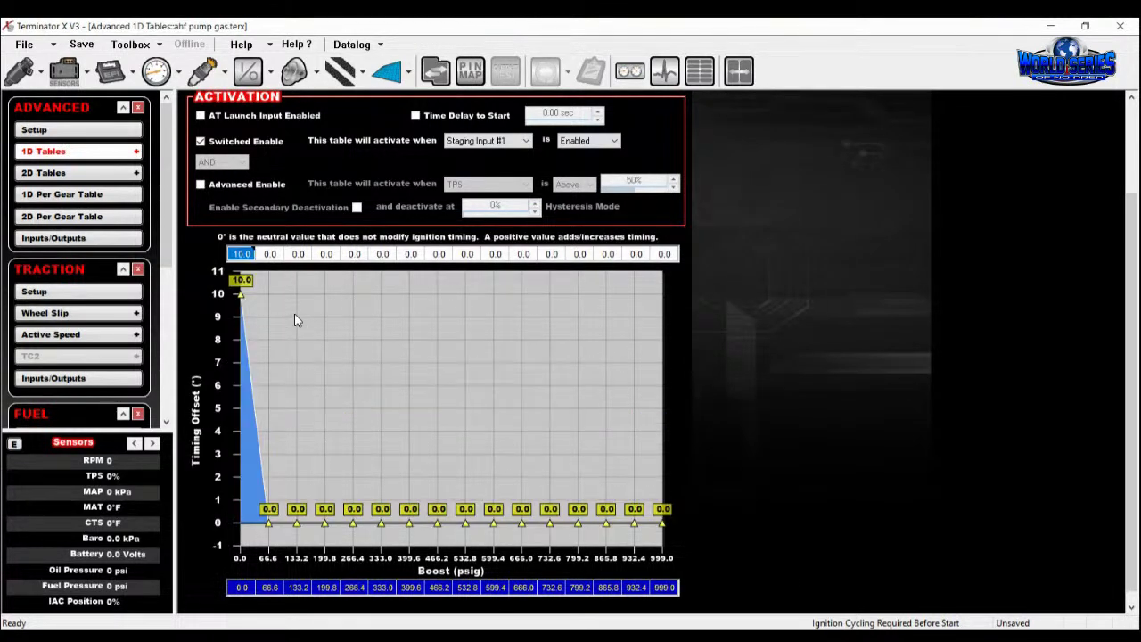